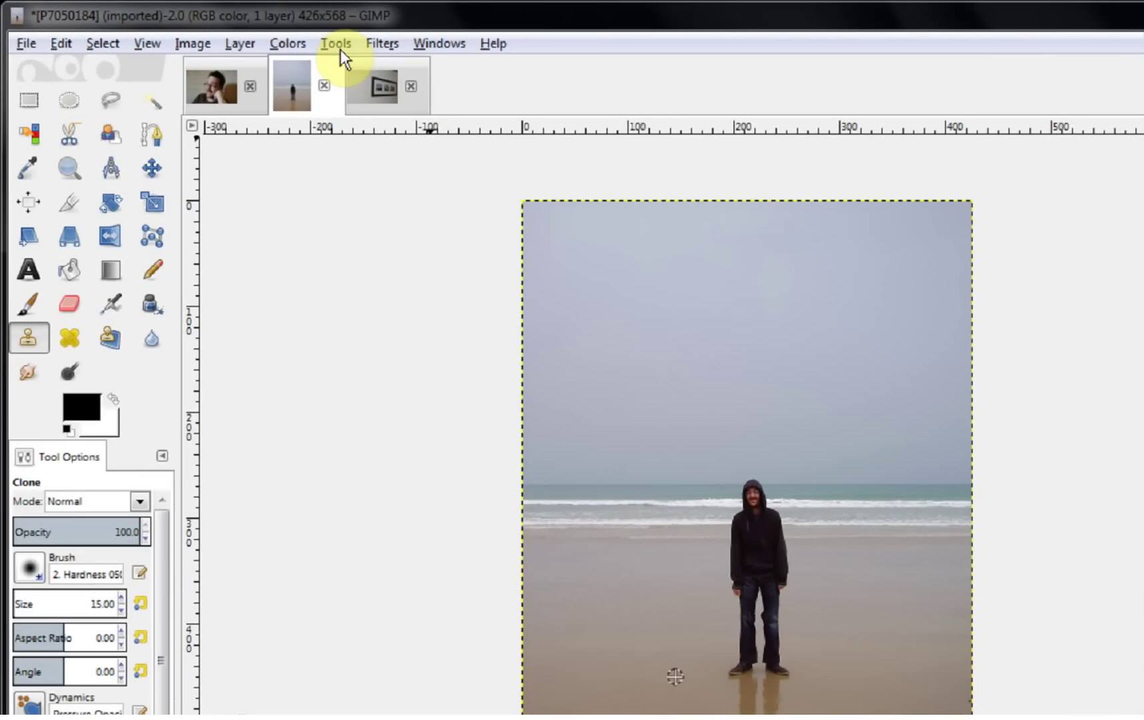
Activate the Clone tool from the paint tools
{"action": "left_click", "coordinate": [288, 37]}
{"action": "mouse_move", "coordinate": [543, 125]}
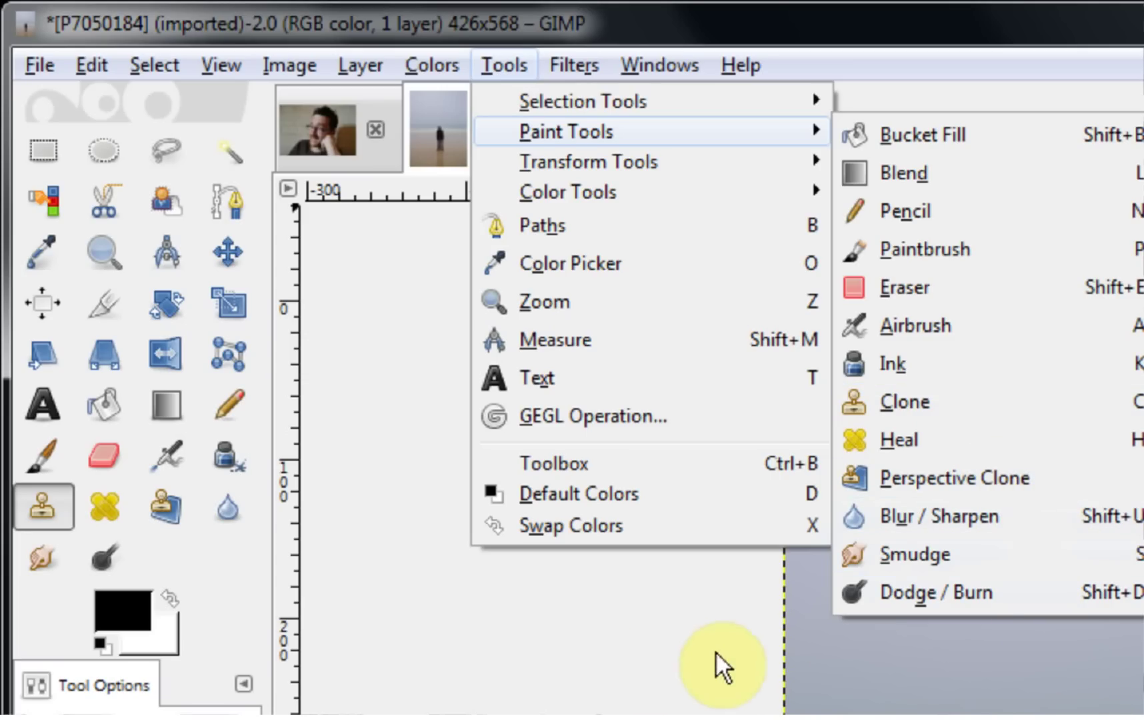
{"action": "left_click", "coordinate": [638, 658]}
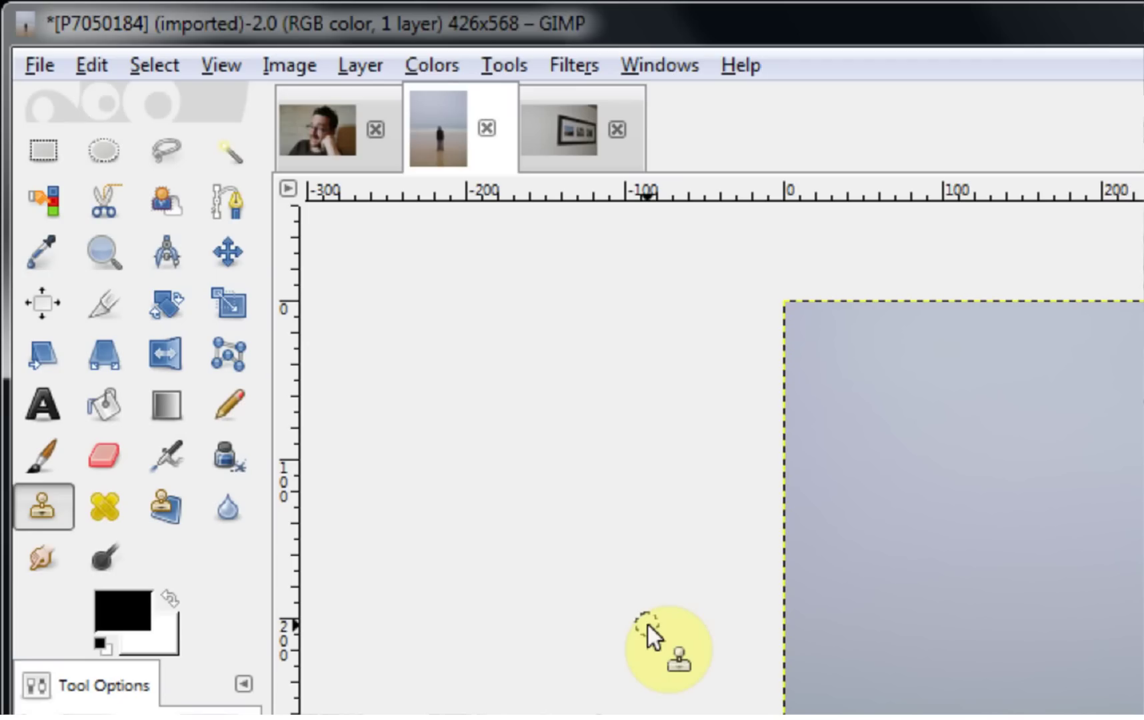
{"action": "left_click", "coordinate": [501, 65]}
{"action": "mouse_move", "coordinate": [666, 130]}
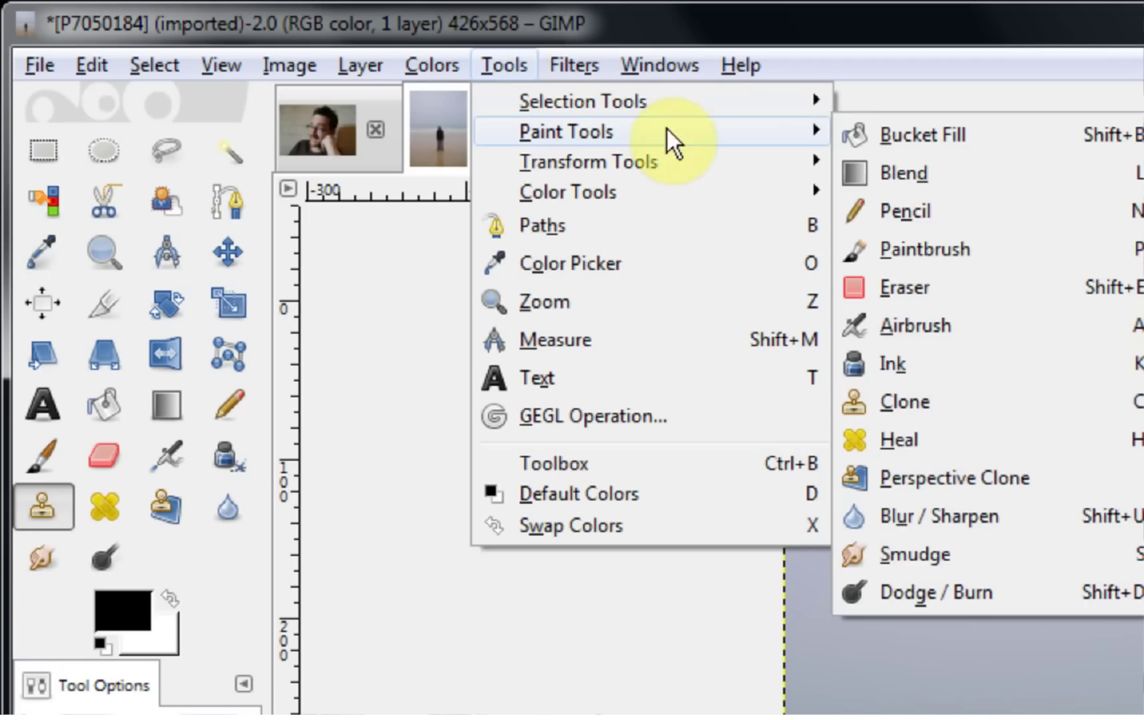
{"action": "left_click", "coordinate": [927, 398]}
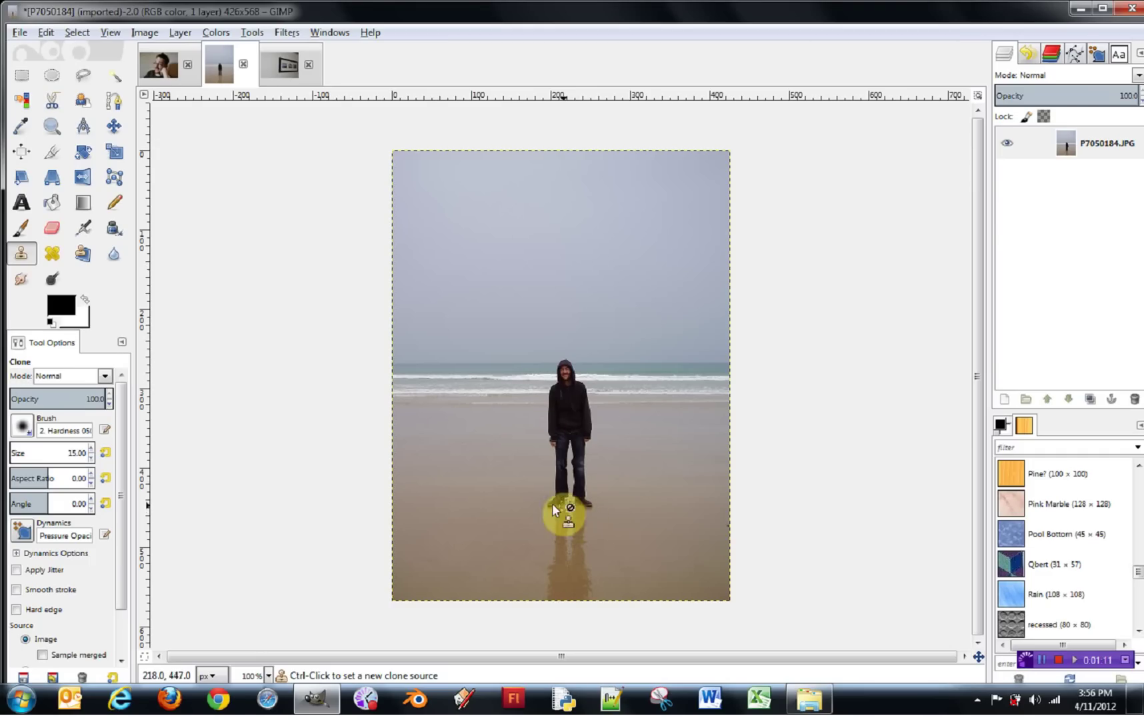
Enlarge the clone brush to size 61 for working on the man's reflection in the beach photo
{"action": "scroll", "coordinate": [521, 524], "scroll_direction": "up", "scroll_amount": 1, "text": "ctrl"}
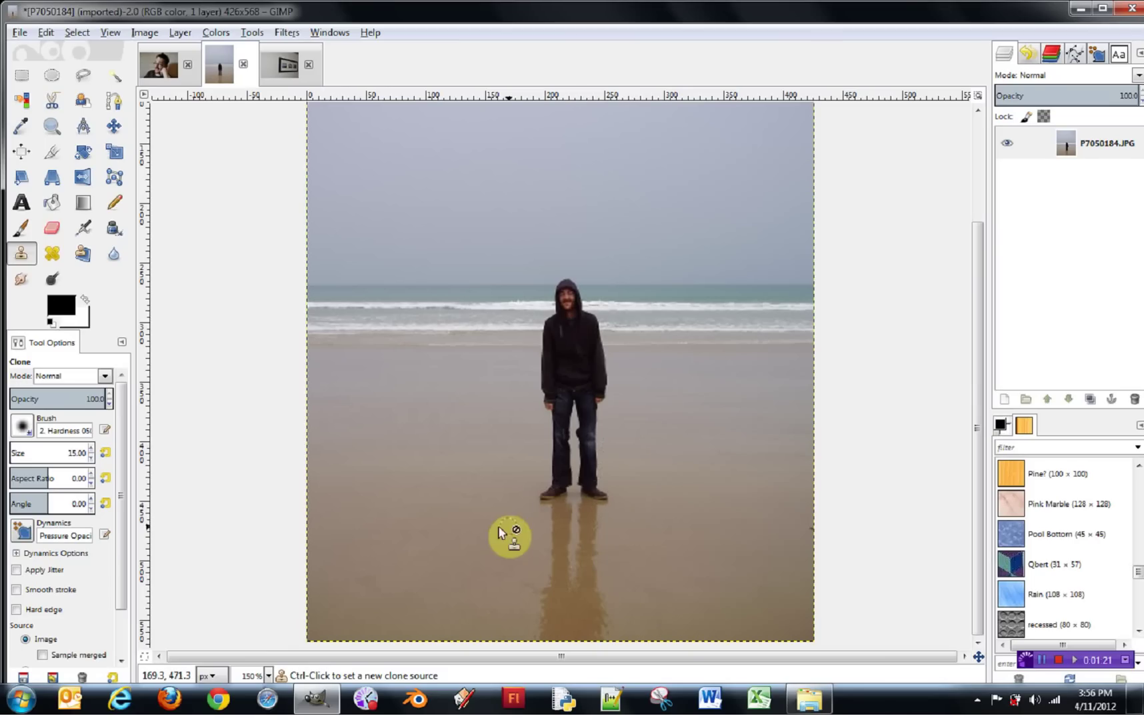
{"action": "key", "text": "bracketright"}
{"action": "key", "text": "bracketright"}
{"action": "key", "text": "bracketright"}
{"action": "key", "text": "bracketright"}
{"action": "key", "text": "bracketright"}
{"action": "key", "text": "bracketright"}
{"action": "key", "text": "bracketright"}
{"action": "key", "text": "bracketright"}
{"action": "key", "text": "bracketright"}
{"action": "key", "text": "bracketright"}
{"action": "key", "text": "bracketright"}
{"action": "key", "text": "bracketright"}
{"action": "key", "text": "bracketright"}
{"action": "key", "text": "bracketright"}
{"action": "key", "text": "bracketright"}
{"action": "key", "text": "bracketright"}
{"action": "key", "text": "bracketright"}
{"action": "key", "text": "bracketright"}
{"action": "key", "text": "bracketright"}
{"action": "key", "text": "bracketright"}
{"action": "key", "text": "bracketright"}
{"action": "key", "text": "bracketright"}
{"action": "key", "text": "bracketright"}
{"action": "key", "text": "bracketright"}
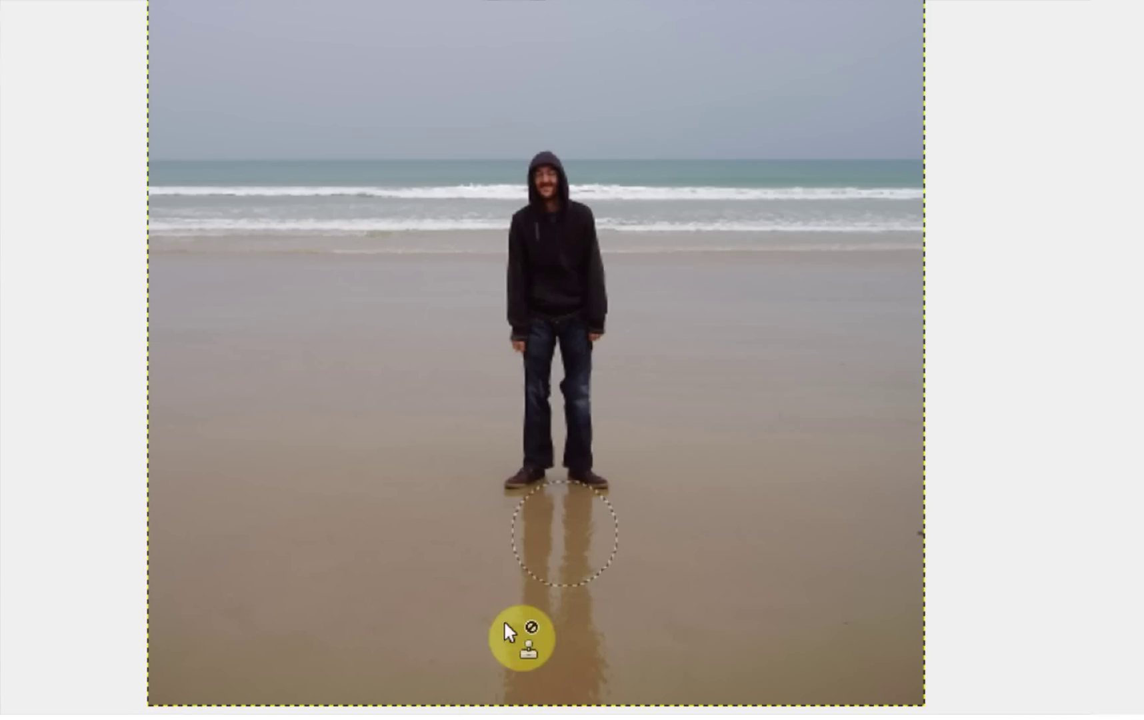
Clone plain sand from the photo's lower-left corner over the man's reflection below his feet
{"action": "left_click", "coordinate": [236, 640], "text": "ctrl"}
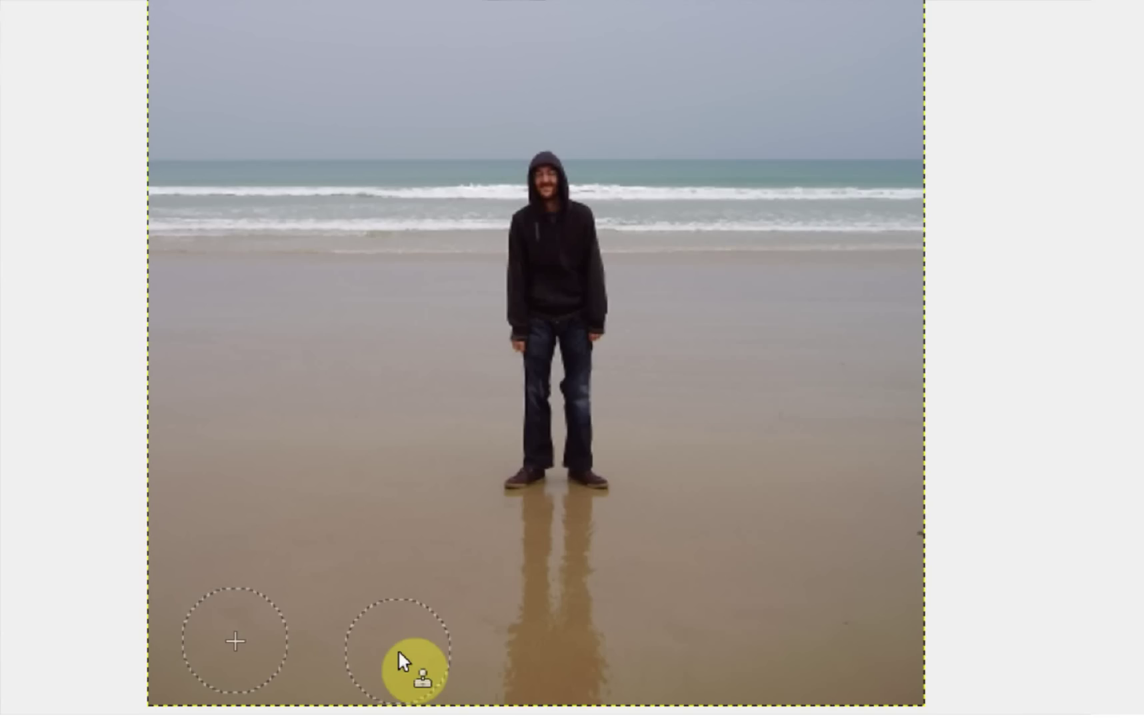
{"action": "mouse_move", "coordinate": [451, 673]}
{"action": "left_mouse_down"}
{"action": "mouse_move", "coordinate": [583, 692]}
{"action": "mouse_move", "coordinate": [626, 667]}
{"action": "mouse_move", "coordinate": [620, 635]}
{"action": "mouse_move", "coordinate": [516, 649]}
{"action": "mouse_move", "coordinate": [469, 623]}
{"action": "mouse_move", "coordinate": [533, 609]}
{"action": "mouse_move", "coordinate": [617, 613]}
{"action": "mouse_move", "coordinate": [634, 591]}
{"action": "mouse_move", "coordinate": [501, 571]}
{"action": "mouse_move", "coordinate": [521, 548]}
{"action": "mouse_move", "coordinate": [596, 552]}
{"action": "mouse_move", "coordinate": [585, 531]}
{"action": "mouse_move", "coordinate": [540, 530]}
{"action": "mouse_move", "coordinate": [544, 597]}
{"action": "mouse_move", "coordinate": [563, 537]}
{"action": "mouse_move", "coordinate": [523, 661]}
{"action": "mouse_move", "coordinate": [608, 633]}
{"action": "mouse_move", "coordinate": [511, 632]}
{"action": "mouse_move", "coordinate": [540, 601]}
{"action": "mouse_move", "coordinate": [483, 624]}
{"action": "mouse_move", "coordinate": [553, 600]}
{"action": "mouse_move", "coordinate": [623, 607]}
{"action": "mouse_move", "coordinate": [628, 694]}
{"action": "mouse_move", "coordinate": [778, 598]}
{"action": "mouse_move", "coordinate": [698, 491]}
{"action": "mouse_move", "coordinate": [623, 605]}
{"action": "mouse_move", "coordinate": [643, 650]}
{"action": "mouse_move", "coordinate": [690, 543]}
{"action": "mouse_move", "coordinate": [564, 566]}
{"action": "mouse_move", "coordinate": [669, 643]}
{"action": "mouse_move", "coordinate": [680, 542]}
{"action": "mouse_move", "coordinate": [698, 606]}
{"action": "mouse_move", "coordinate": [689, 536]}
{"action": "mouse_move", "coordinate": [631, 613]}
{"action": "mouse_move", "coordinate": [644, 588]}
{"action": "mouse_move", "coordinate": [667, 607]}
{"action": "mouse_move", "coordinate": [581, 609]}
{"action": "mouse_move", "coordinate": [531, 522]}
{"action": "left_mouse_up"}
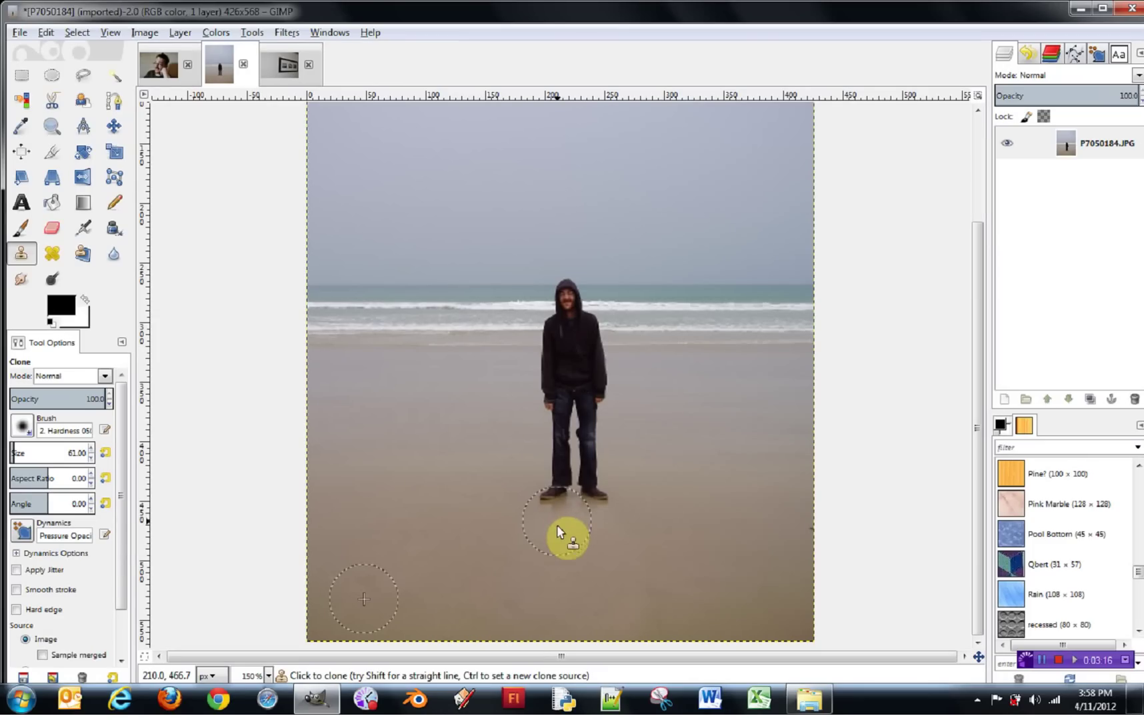
{"action": "mouse_move", "coordinate": [556, 524]}
{"action": "left_mouse_down"}
{"action": "mouse_move", "coordinate": [553, 612]}
{"action": "mouse_move", "coordinate": [357, 590]}
{"action": "mouse_move", "coordinate": [355, 607]}
{"action": "mouse_move", "coordinate": [394, 596]}
{"action": "left_mouse_up"}
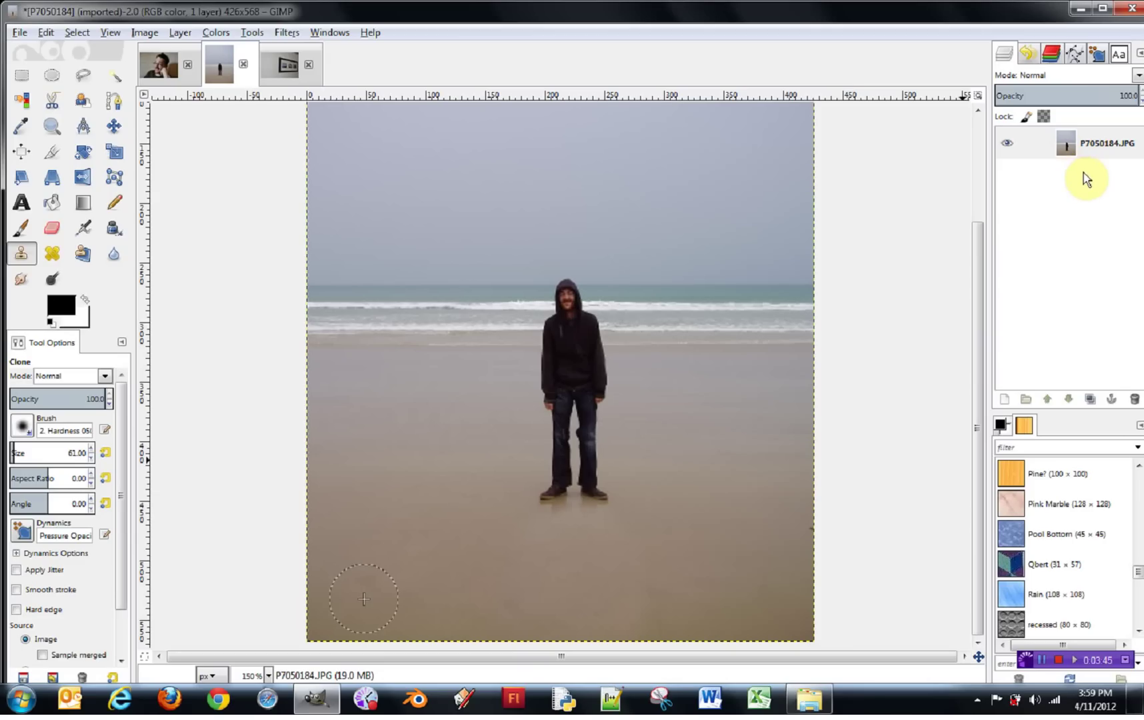
Add a new transparent layer, fill it with the Rain pattern and place it below the P7050184.JPG layer
{"action": "left_click", "coordinate": [1006, 402]}
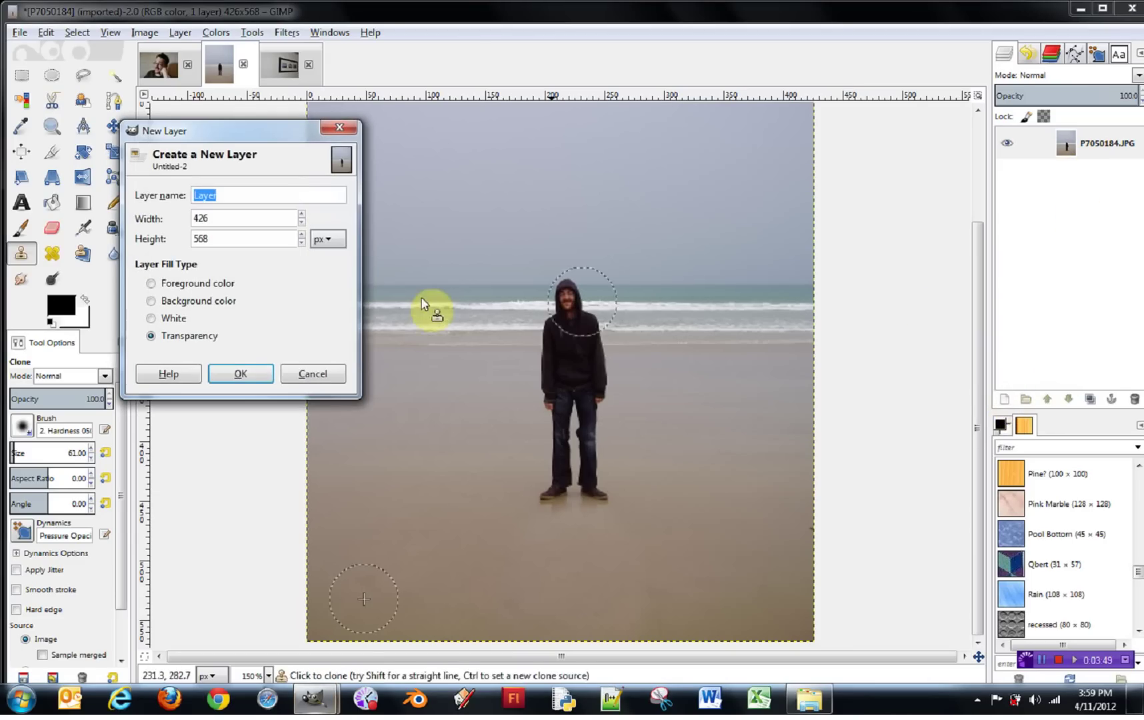
{"action": "left_click", "coordinate": [234, 376]}
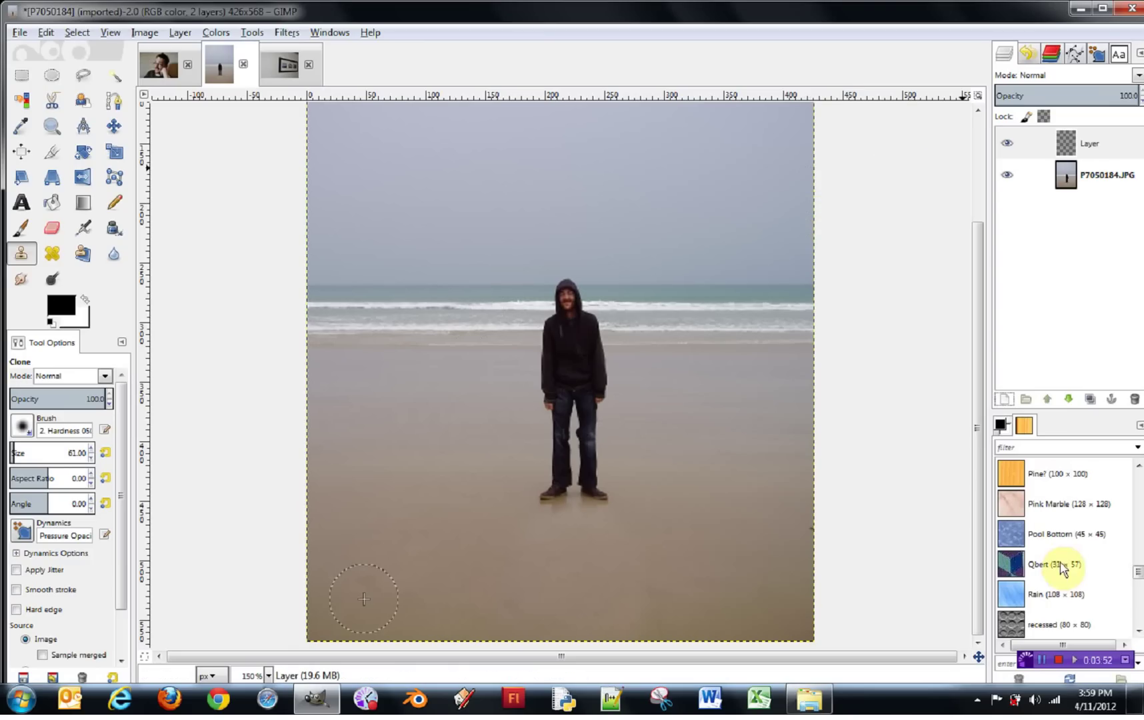
{"action": "left_click", "coordinate": [1026, 603]}
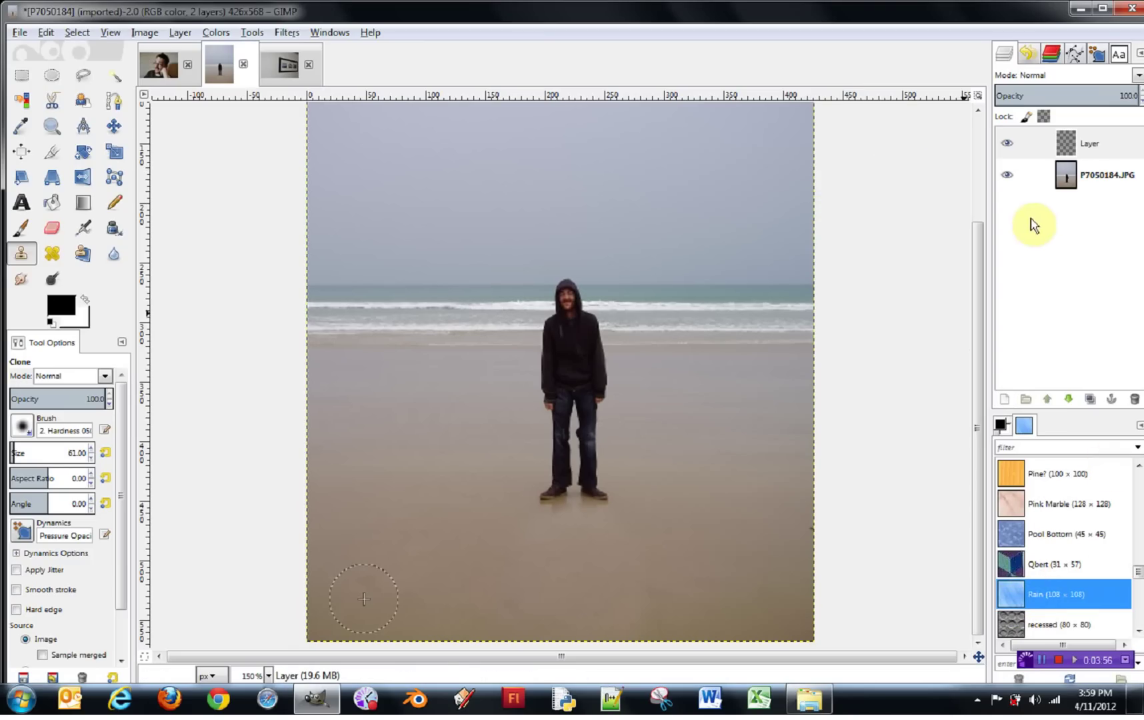
{"action": "left_click_drag", "start_coordinate": [1024, 593], "coordinate": [617, 315]}
{"action": "left_click_drag", "start_coordinate": [1097, 145], "coordinate": [1093, 187]}
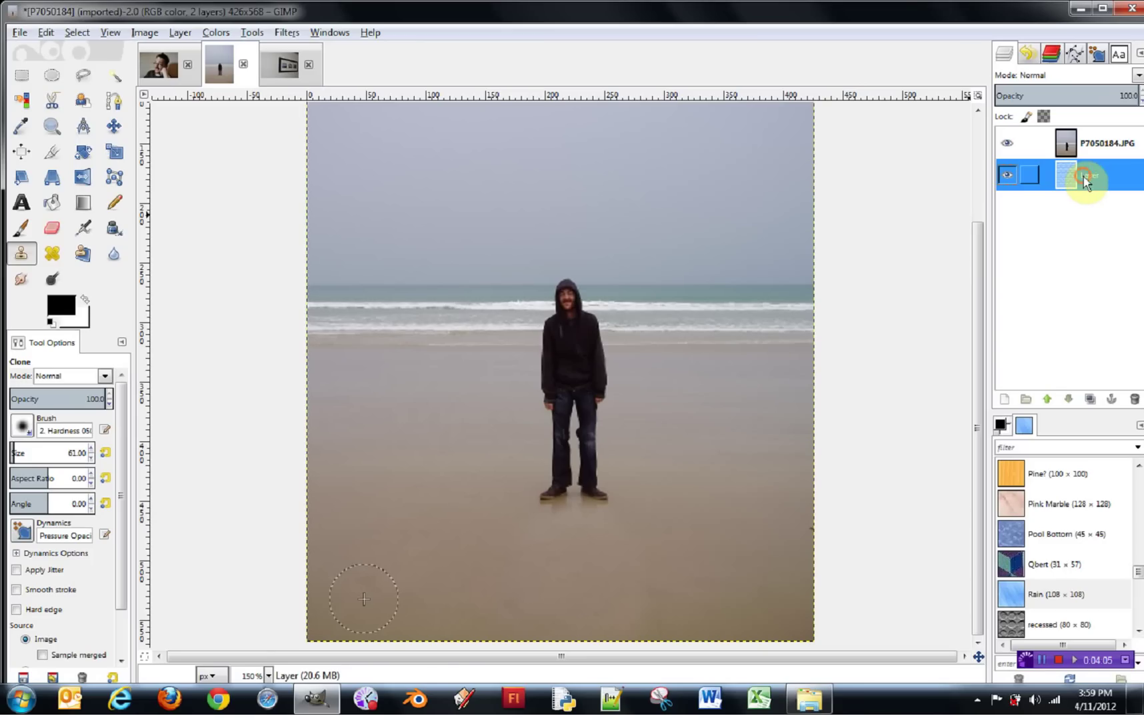
Sample the Rain-filled layer as clone source and paint it over the man on the P7050184.JPG layer
{"action": "left_click", "coordinate": [359, 516], "text": "ctrl"}
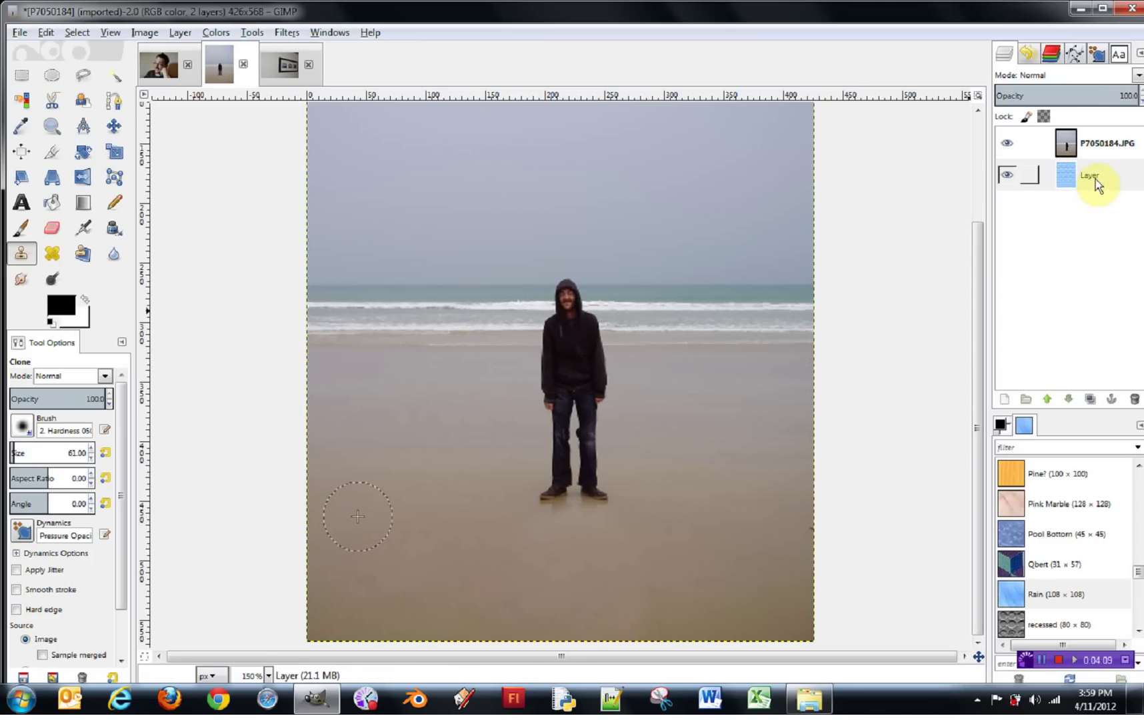
{"action": "left_click", "coordinate": [1104, 155]}
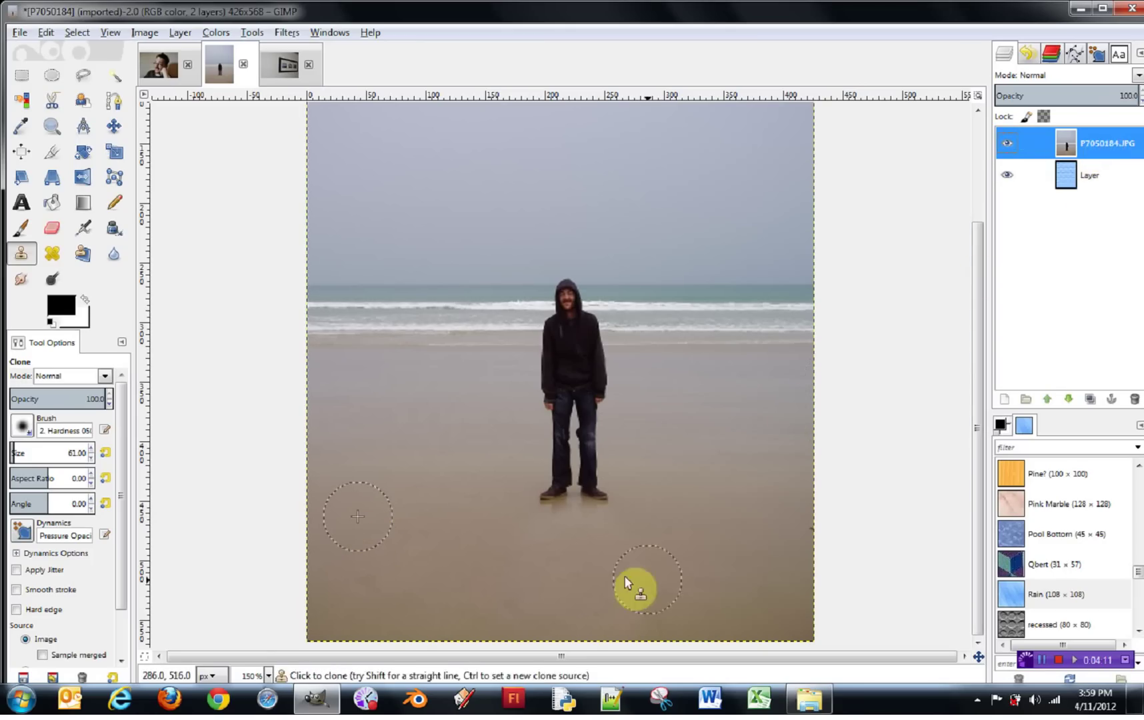
{"action": "mouse_move", "coordinate": [470, 571]}
{"action": "left_mouse_down"}
{"action": "mouse_move", "coordinate": [533, 587]}
{"action": "mouse_move", "coordinate": [667, 543]}
{"action": "mouse_move", "coordinate": [573, 556]}
{"action": "mouse_move", "coordinate": [503, 548]}
{"action": "mouse_move", "coordinate": [508, 518]}
{"action": "mouse_move", "coordinate": [634, 487]}
{"action": "mouse_move", "coordinate": [511, 470]}
{"action": "mouse_move", "coordinate": [576, 444]}
{"action": "mouse_move", "coordinate": [573, 402]}
{"action": "mouse_move", "coordinate": [598, 358]}
{"action": "mouse_move", "coordinate": [567, 332]}
{"action": "mouse_move", "coordinate": [560, 280]}
{"action": "left_mouse_up"}
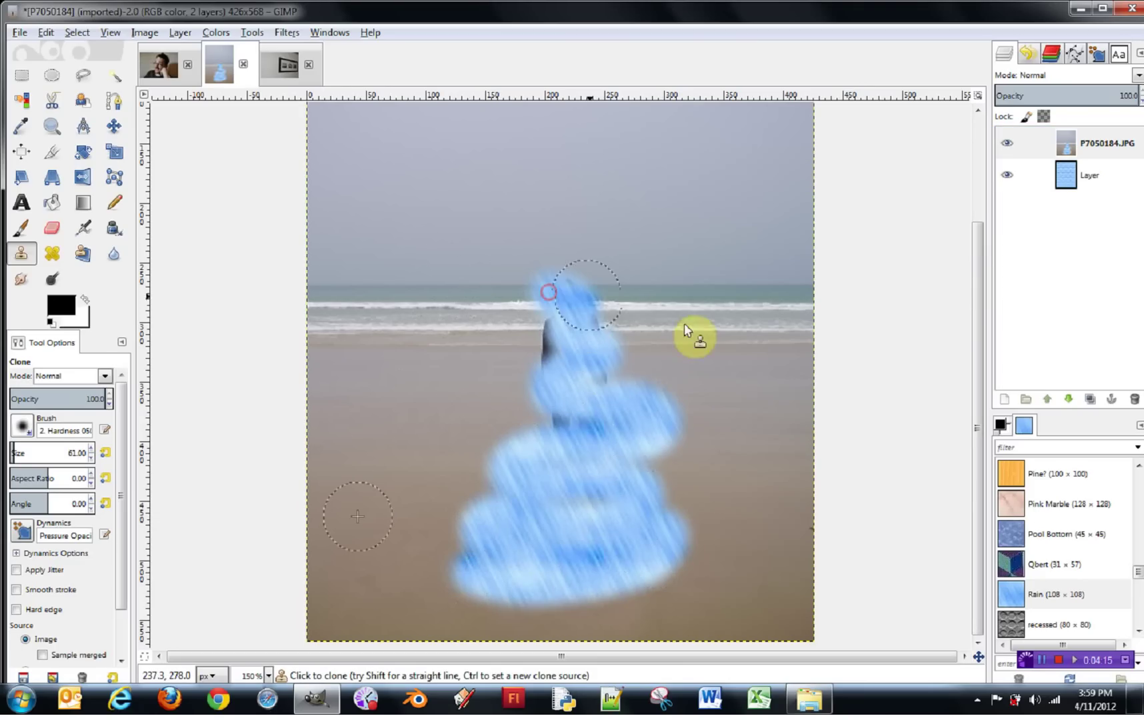
Undo the Rain clone stroke over the man and delete the Rain-filled layer
{"action": "key", "text": "ctrl+z"}
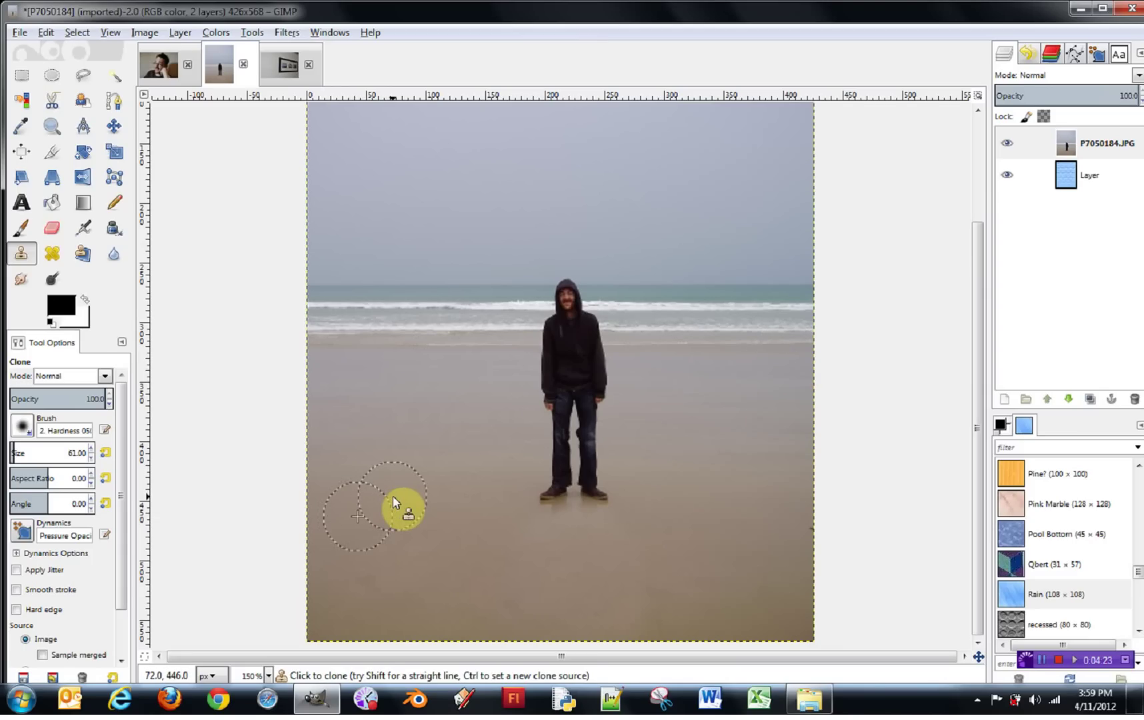
{"action": "left_click", "coordinate": [1083, 181]}
{"action": "left_click", "coordinate": [1134, 399]}
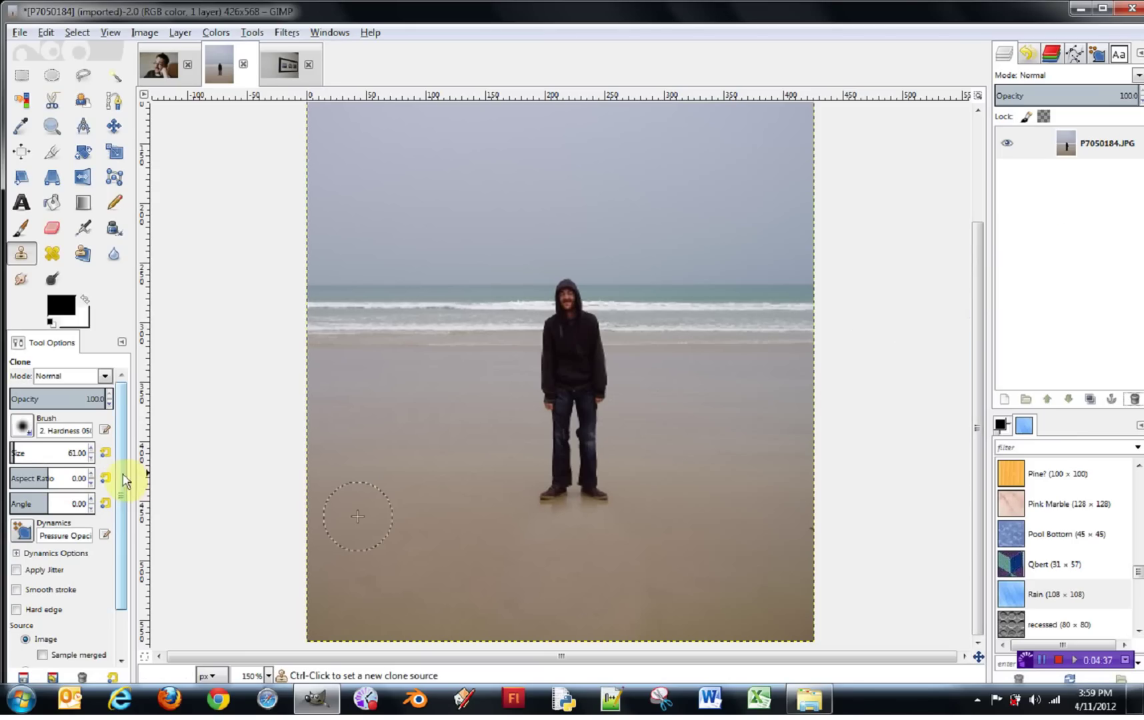
Sample the sand near the photo's lower-left corner and set the Clone tool's alignment to Aligned
{"action": "scroll", "coordinate": [126, 480], "scroll_direction": "down", "scroll_amount": 3}
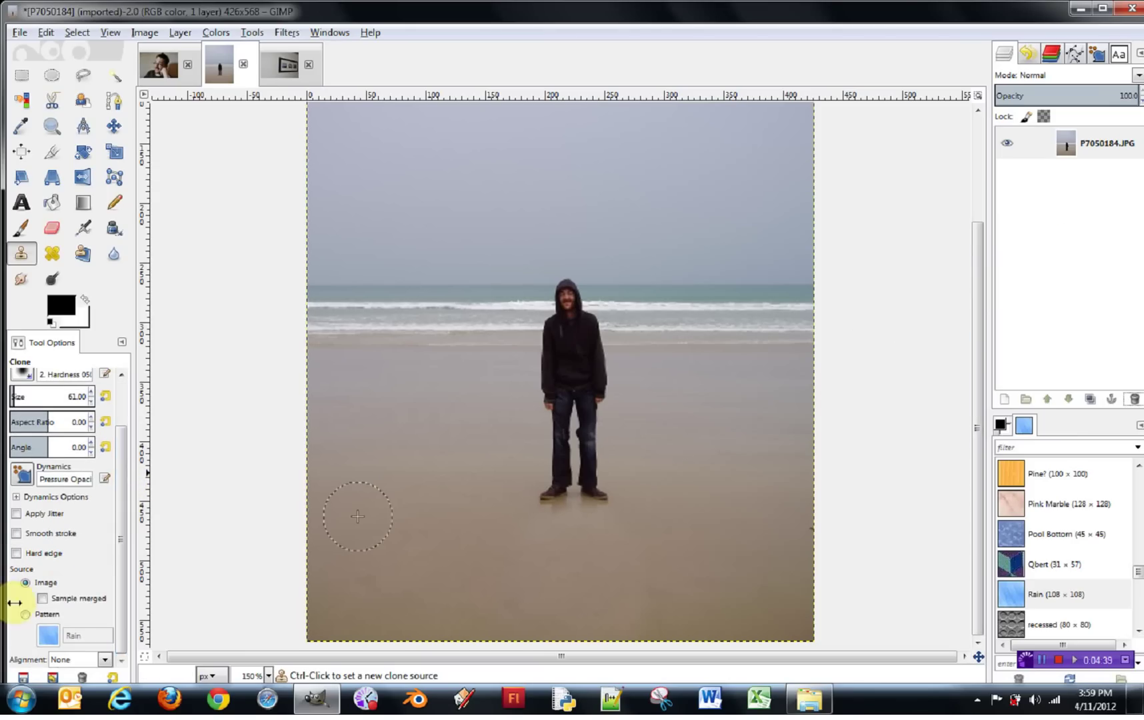
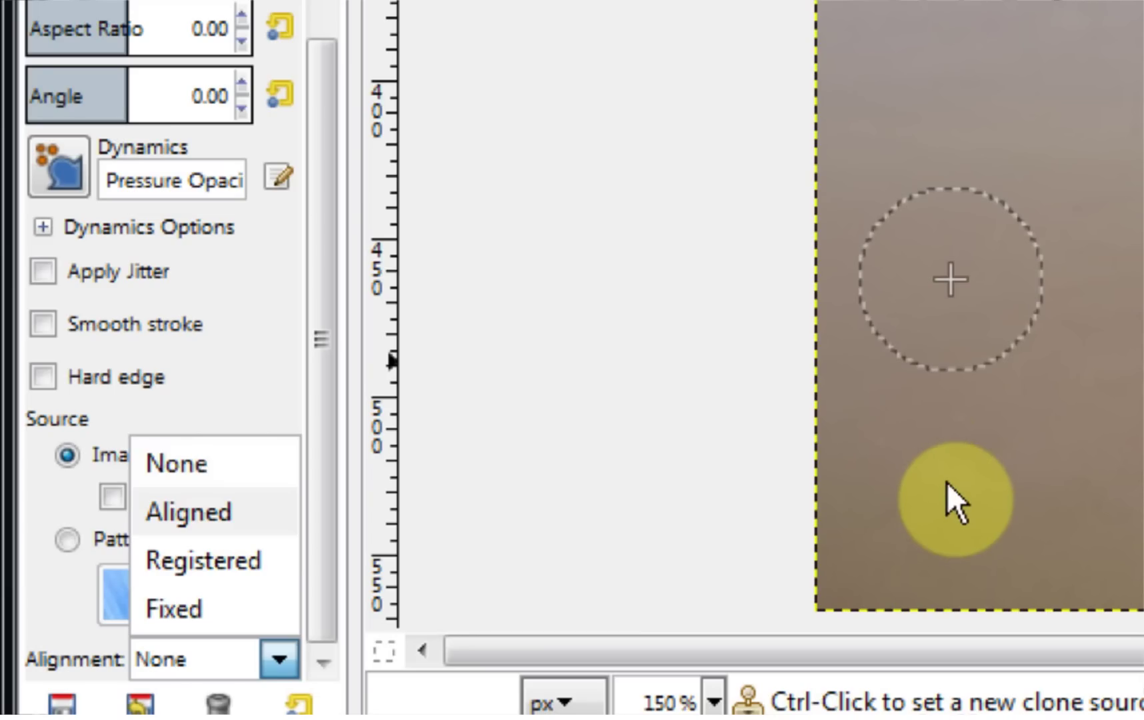
{"action": "left_click", "coordinate": [948, 485], "text": "ctrl"}
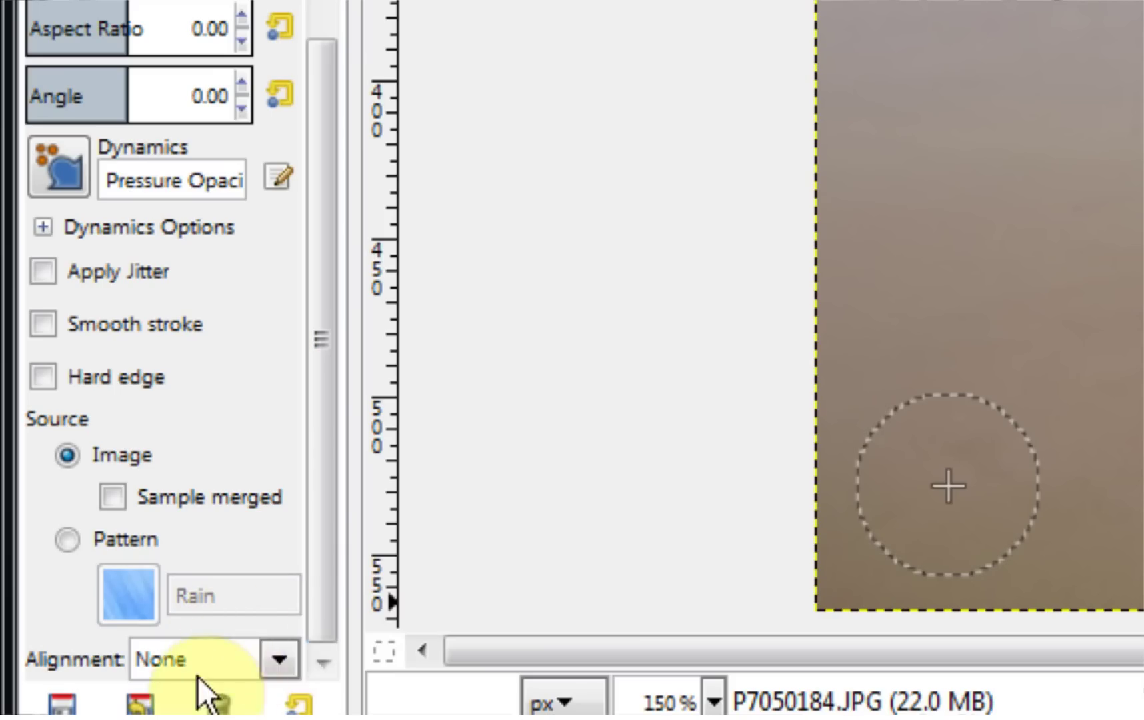
{"action": "left_click", "coordinate": [280, 662]}
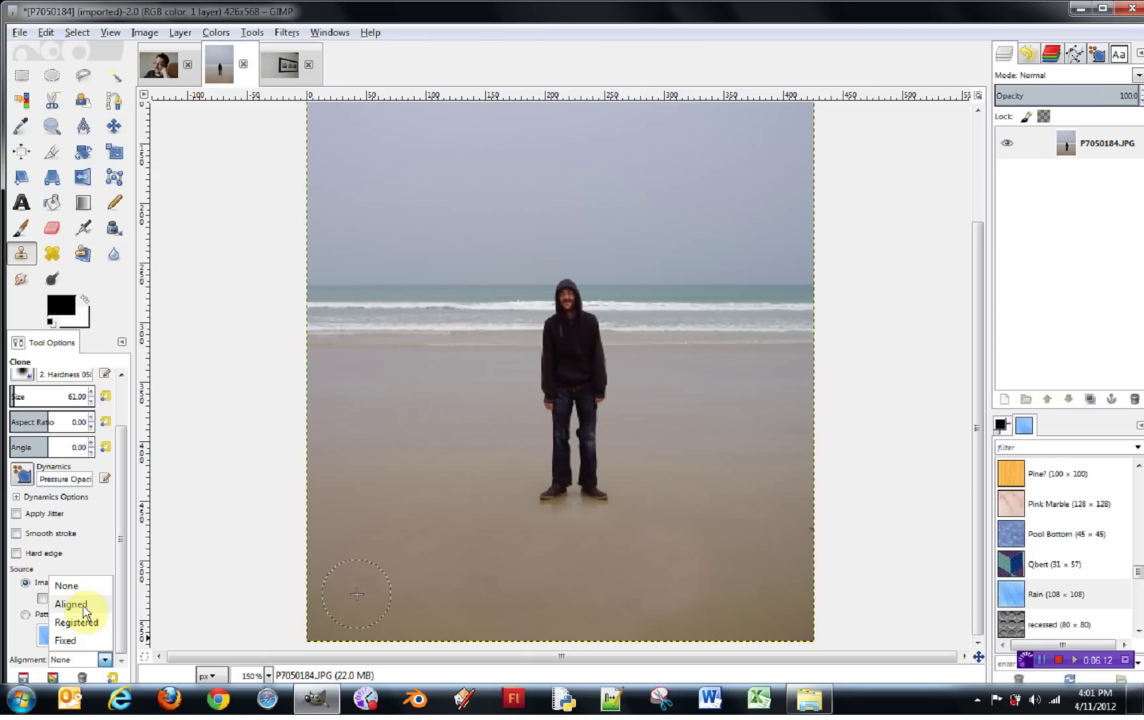
{"action": "left_click", "coordinate": [71, 604]}
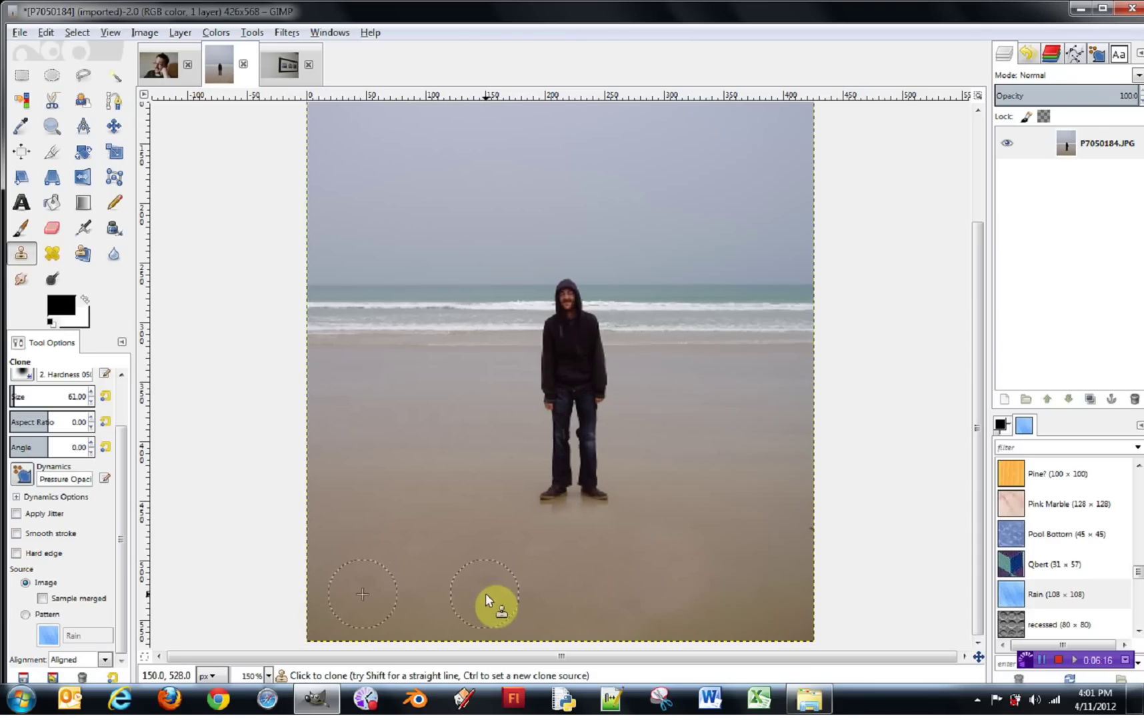
Clone lighter sand from the photo's middle-left area onto the darker sand below the man in two aligned strokes
{"action": "left_click", "coordinate": [380, 426], "text": "ctrl"}
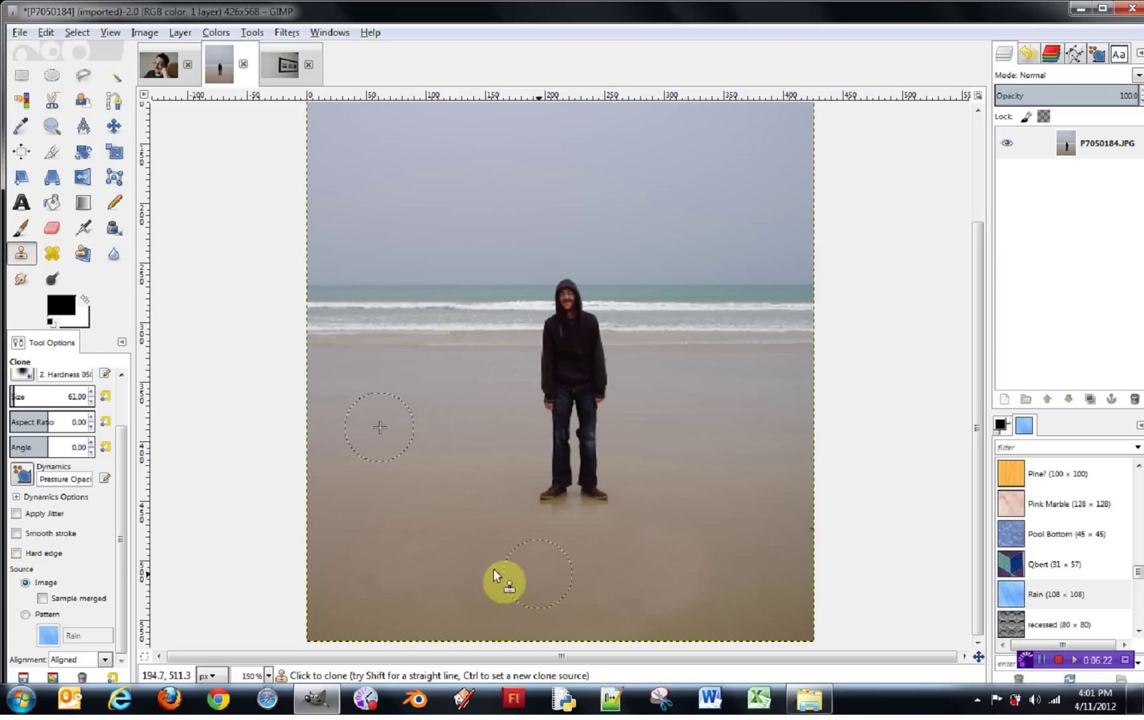
{"action": "left_click_drag", "start_coordinate": [474, 586], "coordinate": [582, 600]}
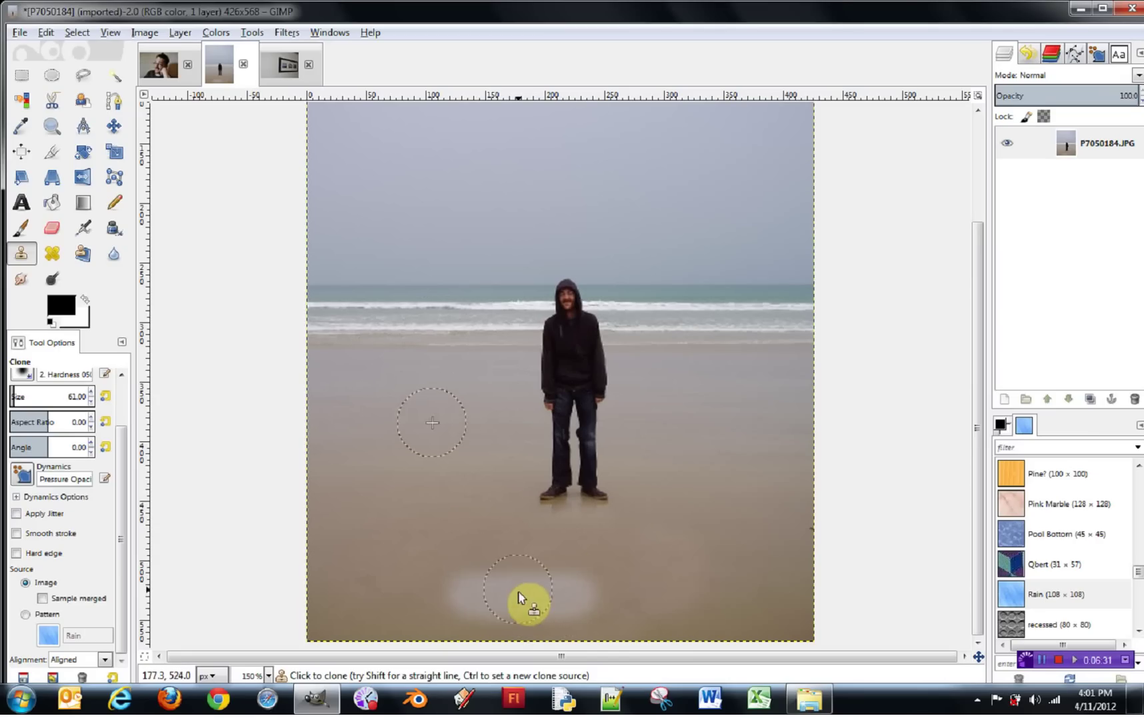
{"action": "left_click", "coordinate": [378, 429], "text": "ctrl"}
{"action": "left_click_drag", "start_coordinate": [459, 596], "coordinate": [537, 608]}
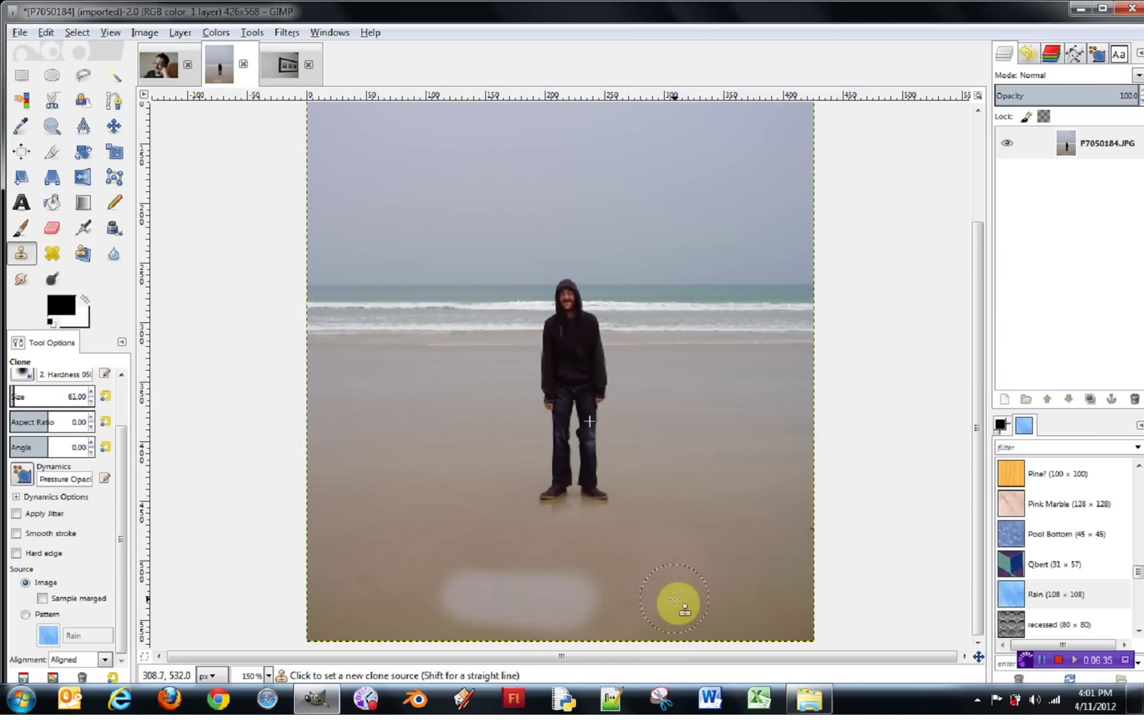
Sample the darker sand near the photo's lower-left corner and clone it across the sand below the man
{"action": "left_click", "coordinate": [374, 593], "text": "ctrl"}
{"action": "mouse_move", "coordinate": [434, 596]}
{"action": "left_mouse_down"}
{"action": "mouse_move", "coordinate": [458, 582]}
{"action": "mouse_move", "coordinate": [475, 597]}
{"action": "mouse_move", "coordinate": [494, 583]}
{"action": "mouse_move", "coordinate": [510, 609]}
{"action": "mouse_move", "coordinate": [551, 587]}
{"action": "mouse_move", "coordinate": [560, 600]}
{"action": "mouse_move", "coordinate": [583, 581]}
{"action": "mouse_move", "coordinate": [575, 621]}
{"action": "mouse_move", "coordinate": [498, 610]}
{"action": "mouse_move", "coordinate": [591, 589]}
{"action": "mouse_move", "coordinate": [533, 574]}
{"action": "mouse_move", "coordinate": [479, 588]}
{"action": "mouse_move", "coordinate": [533, 629]}
{"action": "mouse_move", "coordinate": [600, 622]}
{"action": "mouse_move", "coordinate": [386, 556]}
{"action": "mouse_move", "coordinate": [482, 568]}
{"action": "mouse_move", "coordinate": [502, 598]}
{"action": "mouse_move", "coordinate": [542, 562]}
{"action": "left_mouse_up"}
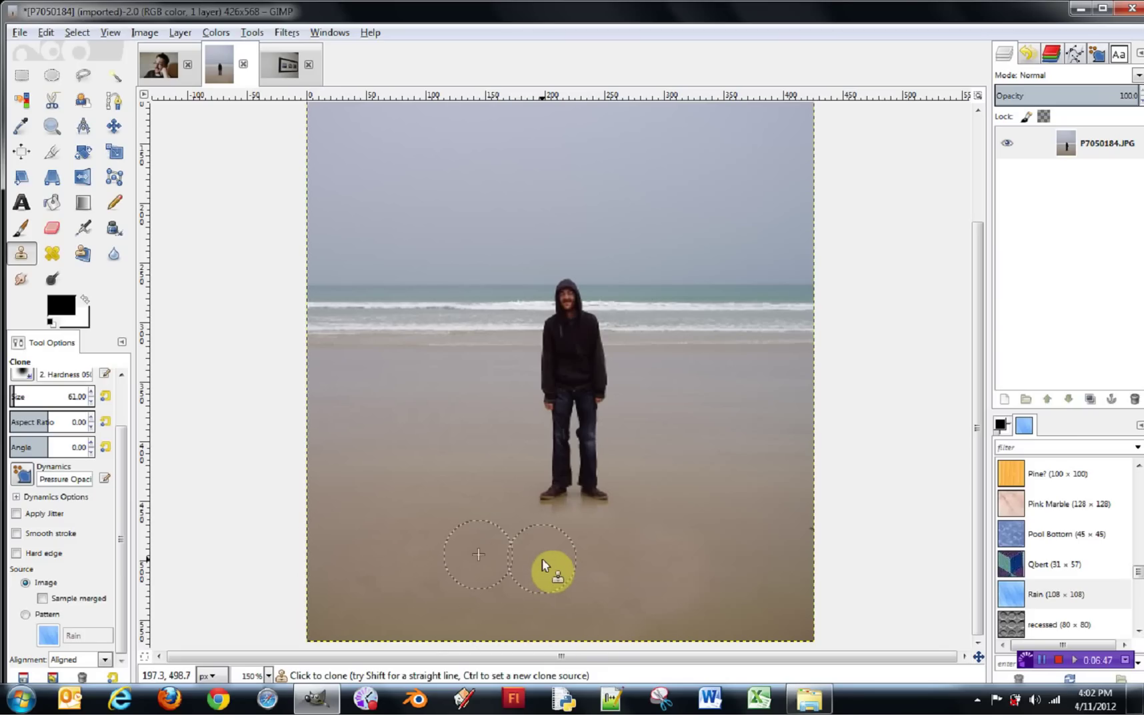
Set the Clone tool's alignment to Registered and try cloning sampled sand onto the area below the man
{"action": "left_click", "coordinate": [106, 662]}
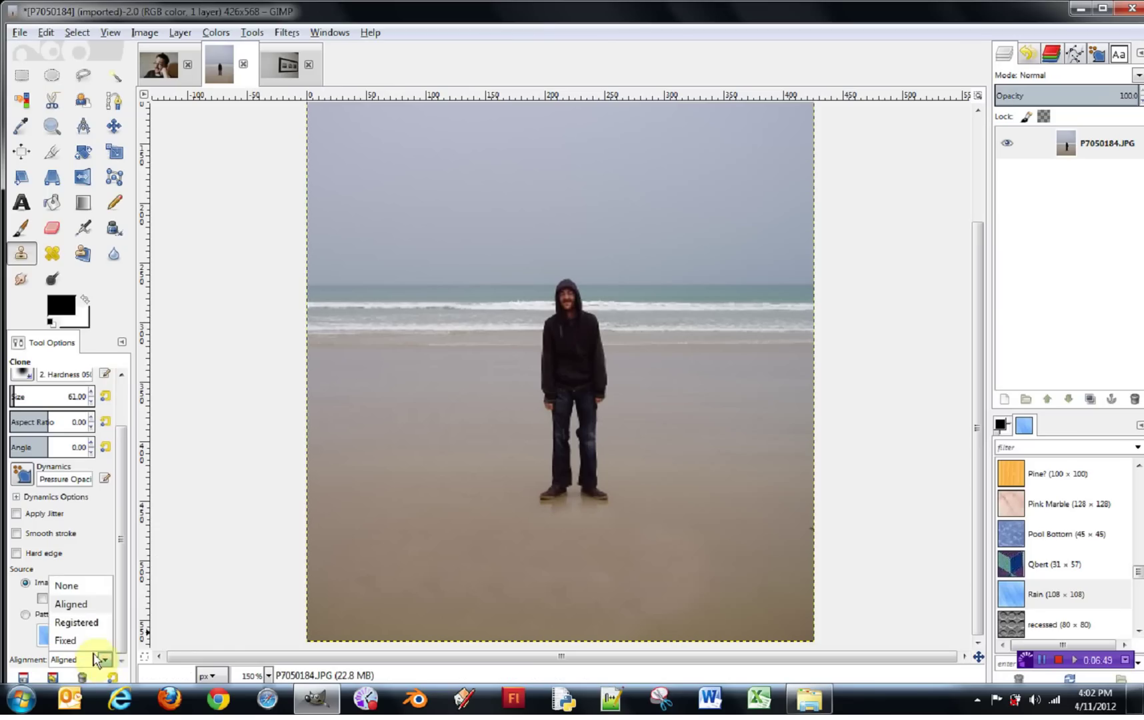
{"action": "left_click", "coordinate": [77, 622]}
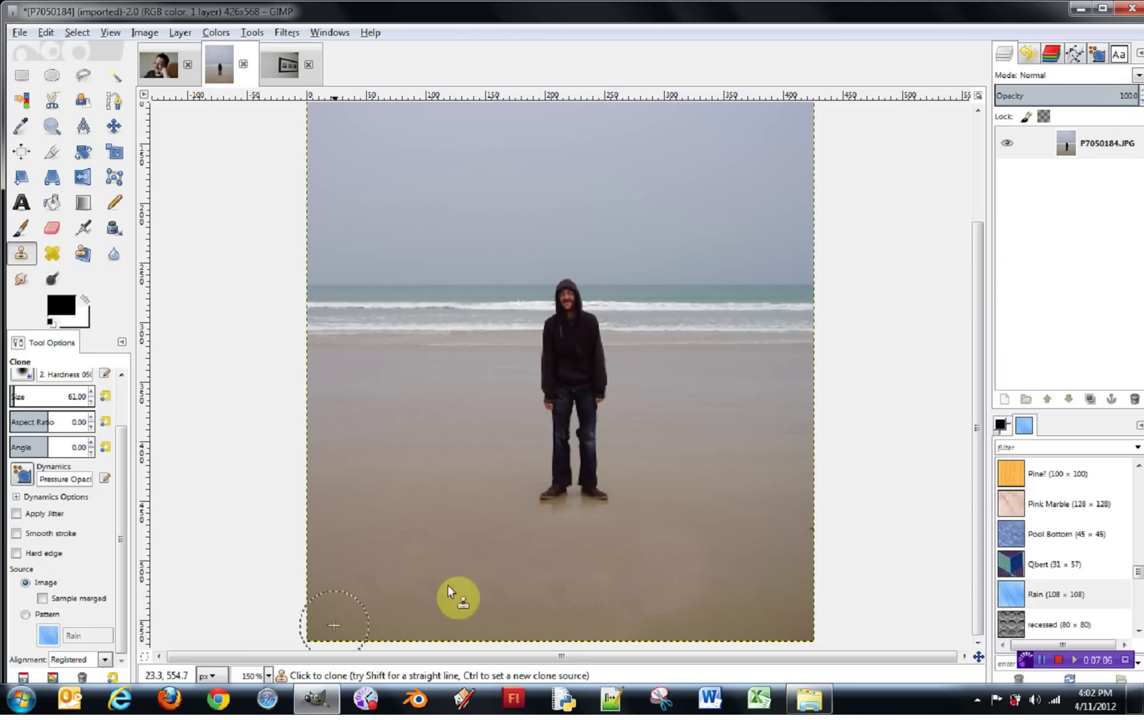
{"action": "left_click", "coordinate": [418, 554], "text": "ctrl"}
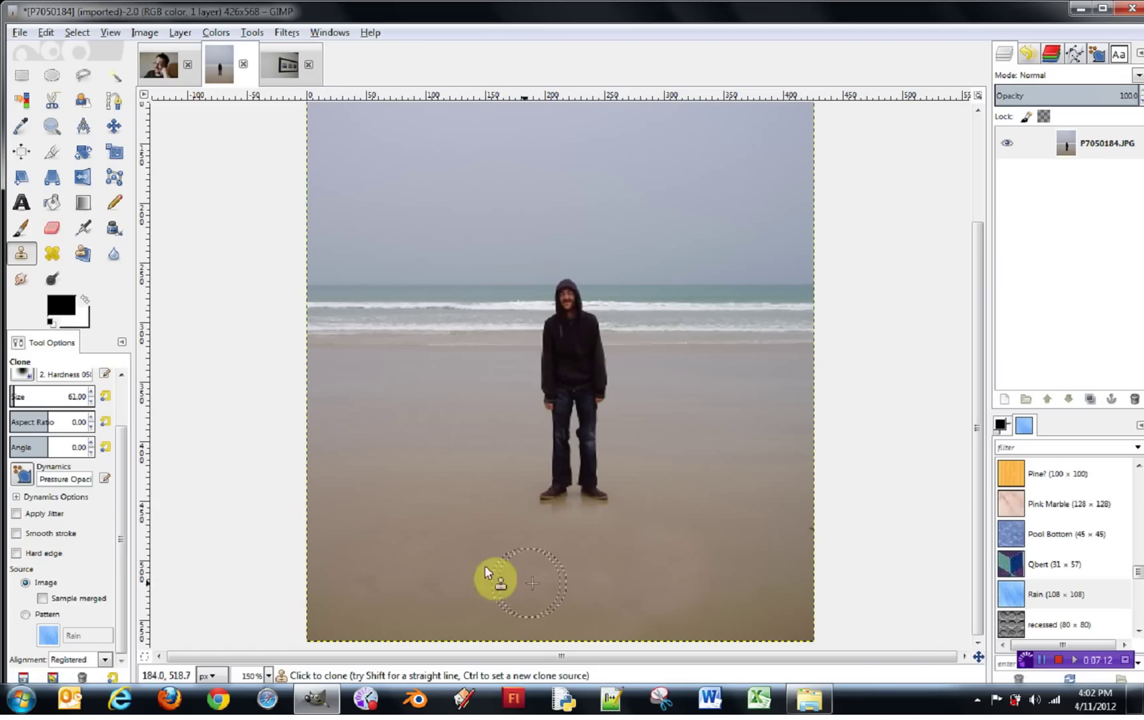
{"action": "left_click", "coordinate": [620, 575]}
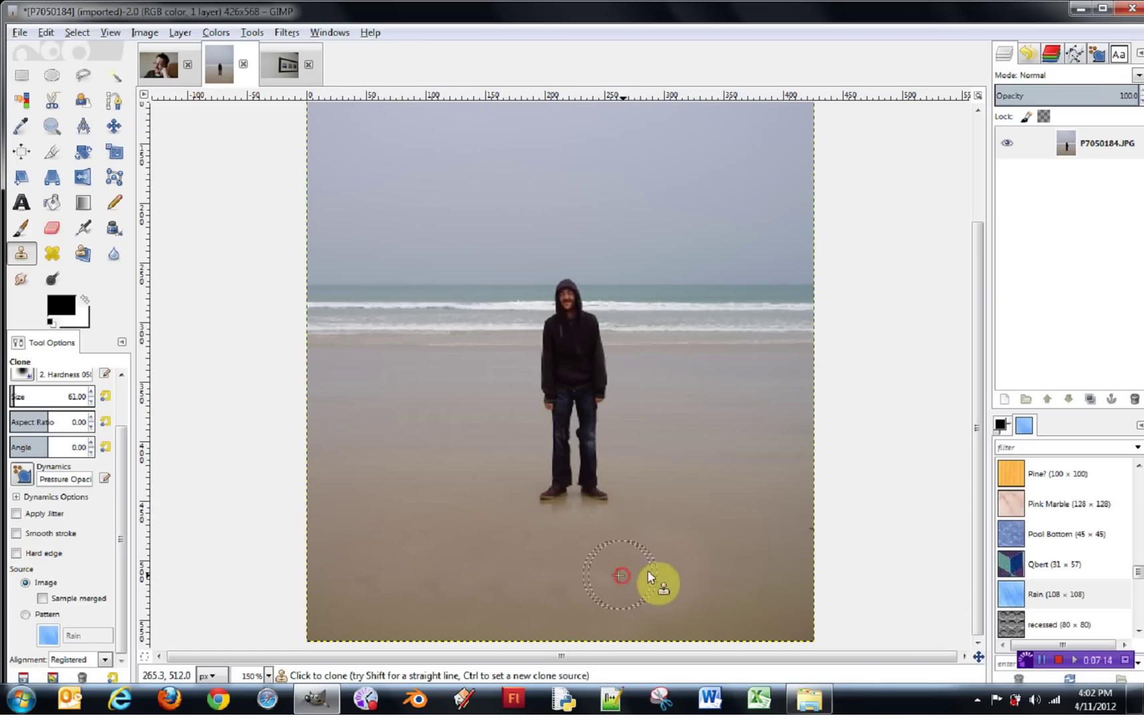
{"action": "left_click", "coordinate": [692, 587]}
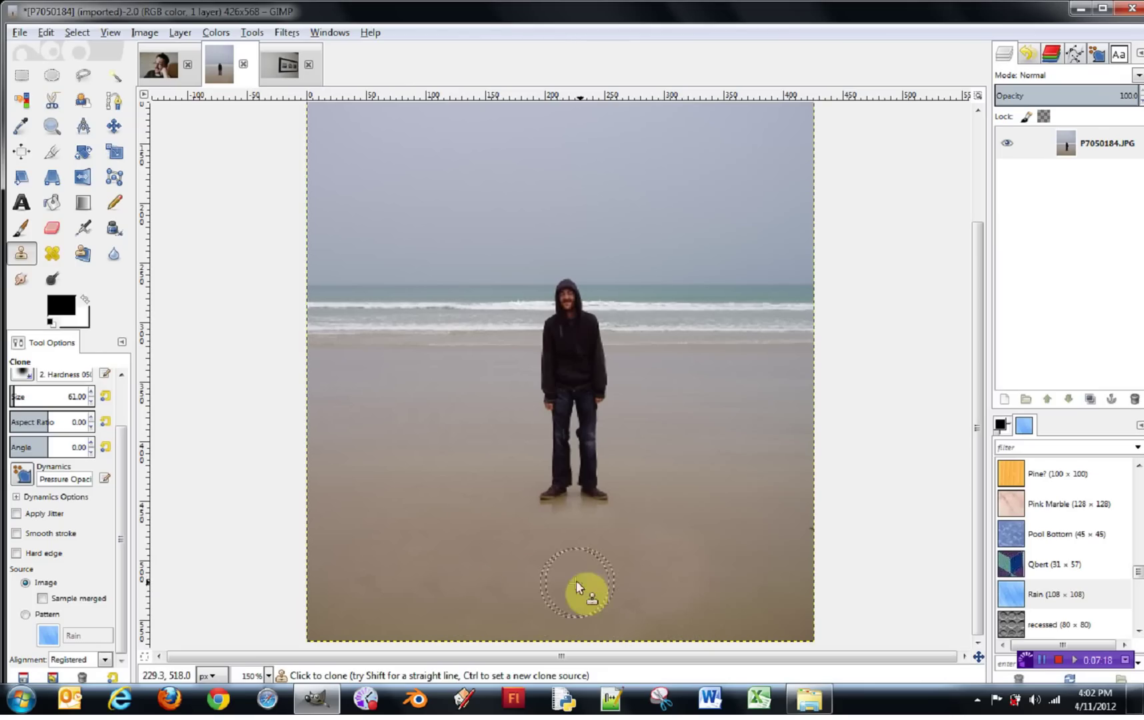
{"action": "left_click", "coordinate": [410, 558], "text": "ctrl"}
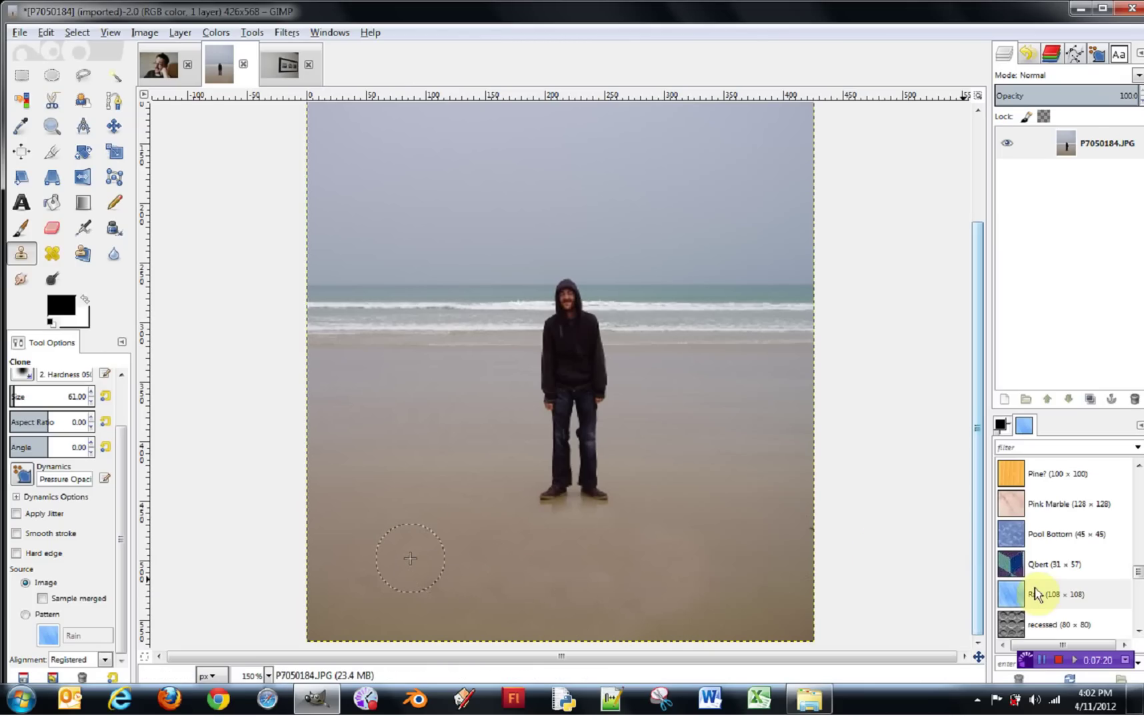
Add another new layer, fill it with the Rain pattern and move it beneath the P7050184.JPG photo layer
{"action": "left_click", "coordinate": [1005, 398]}
{"action": "left_click", "coordinate": [260, 390]}
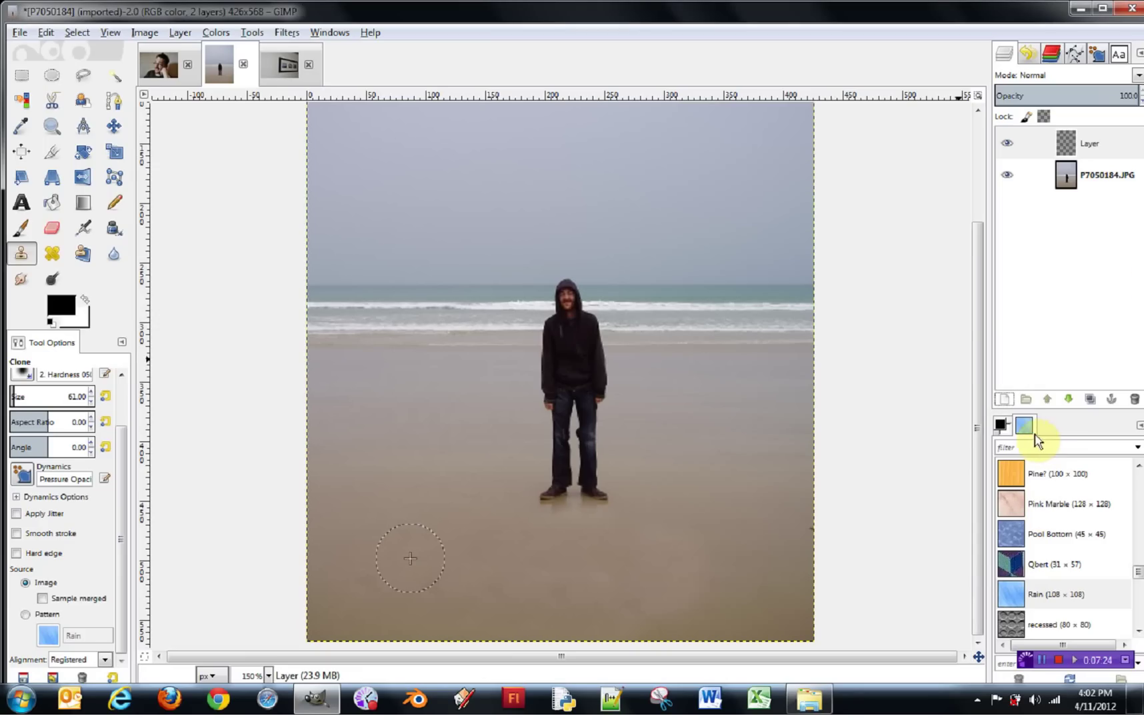
{"action": "double_click", "coordinate": [1039, 594]}
{"action": "left_click_drag", "start_coordinate": [1084, 187], "coordinate": [1079, 146]}
{"action": "left_click_drag", "start_coordinate": [1091, 195], "coordinate": [1091, 195]}
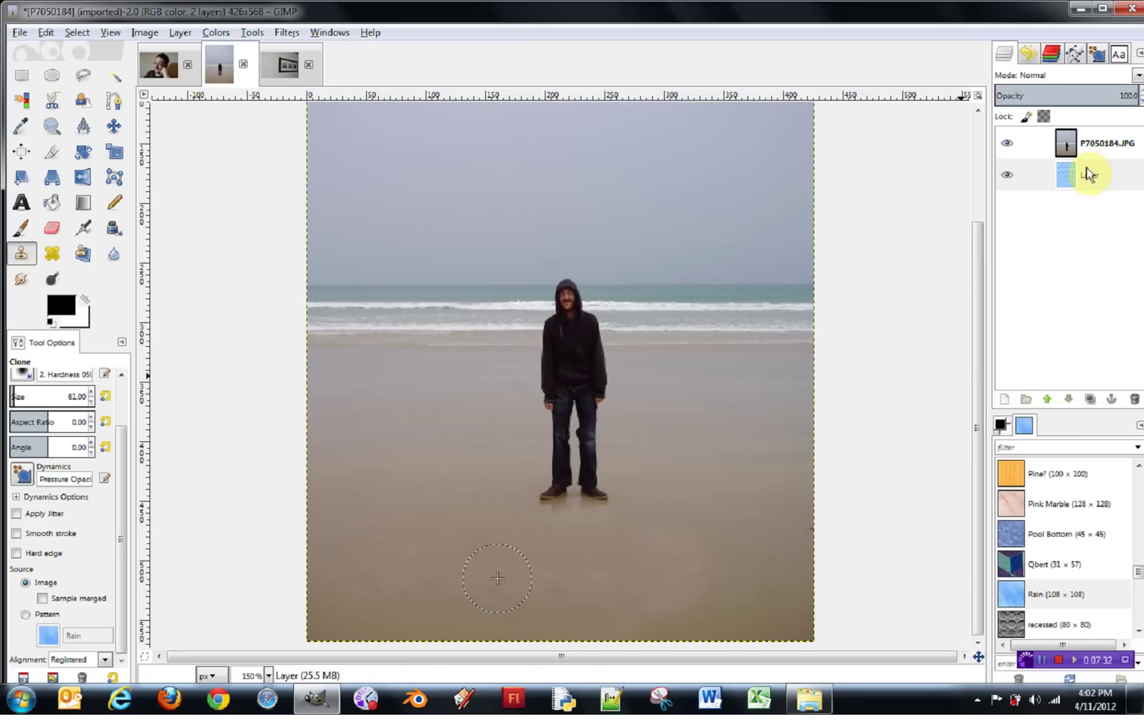
Try cloning the Rain pattern from the lower layer onto the P7050184.JPG layer's sand, and undo the strokes
{"action": "left_click", "coordinate": [1099, 144]}
{"action": "left_click", "coordinate": [505, 588]}
{"action": "mouse_move", "coordinate": [505, 585]}
{"action": "left_mouse_down"}
{"action": "mouse_move", "coordinate": [628, 578]}
{"action": "mouse_move", "coordinate": [477, 562]}
{"action": "mouse_move", "coordinate": [449, 513]}
{"action": "mouse_move", "coordinate": [454, 497]}
{"action": "left_mouse_up"}
{"action": "mouse_move", "coordinate": [393, 559]}
{"action": "left_mouse_down"}
{"action": "mouse_move", "coordinate": [451, 452]}
{"action": "mouse_move", "coordinate": [432, 489]}
{"action": "mouse_move", "coordinate": [503, 453]}
{"action": "mouse_move", "coordinate": [468, 392]}
{"action": "mouse_move", "coordinate": [414, 417]}
{"action": "mouse_move", "coordinate": [441, 374]}
{"action": "mouse_move", "coordinate": [429, 436]}
{"action": "mouse_move", "coordinate": [482, 581]}
{"action": "mouse_move", "coordinate": [612, 602]}
{"action": "mouse_move", "coordinate": [741, 572]}
{"action": "mouse_move", "coordinate": [736, 429]}
{"action": "mouse_move", "coordinate": [766, 391]}
{"action": "mouse_move", "coordinate": [783, 413]}
{"action": "mouse_move", "coordinate": [780, 525]}
{"action": "left_mouse_up"}
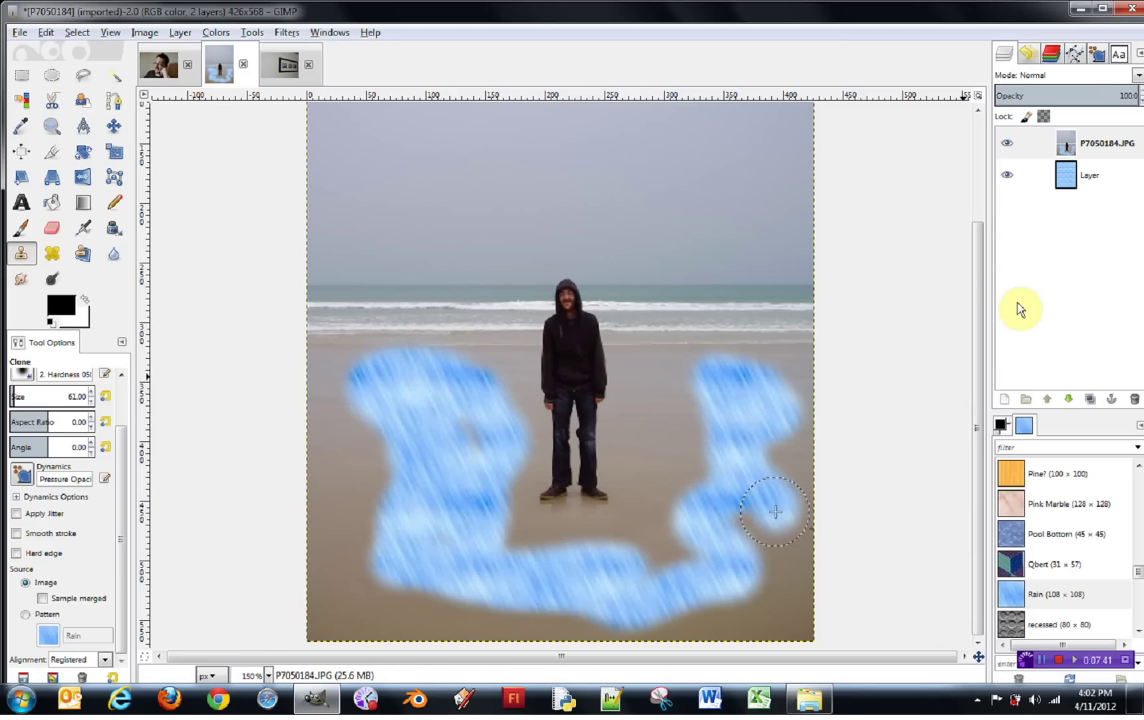
{"action": "key", "text": "ctrl+z"}
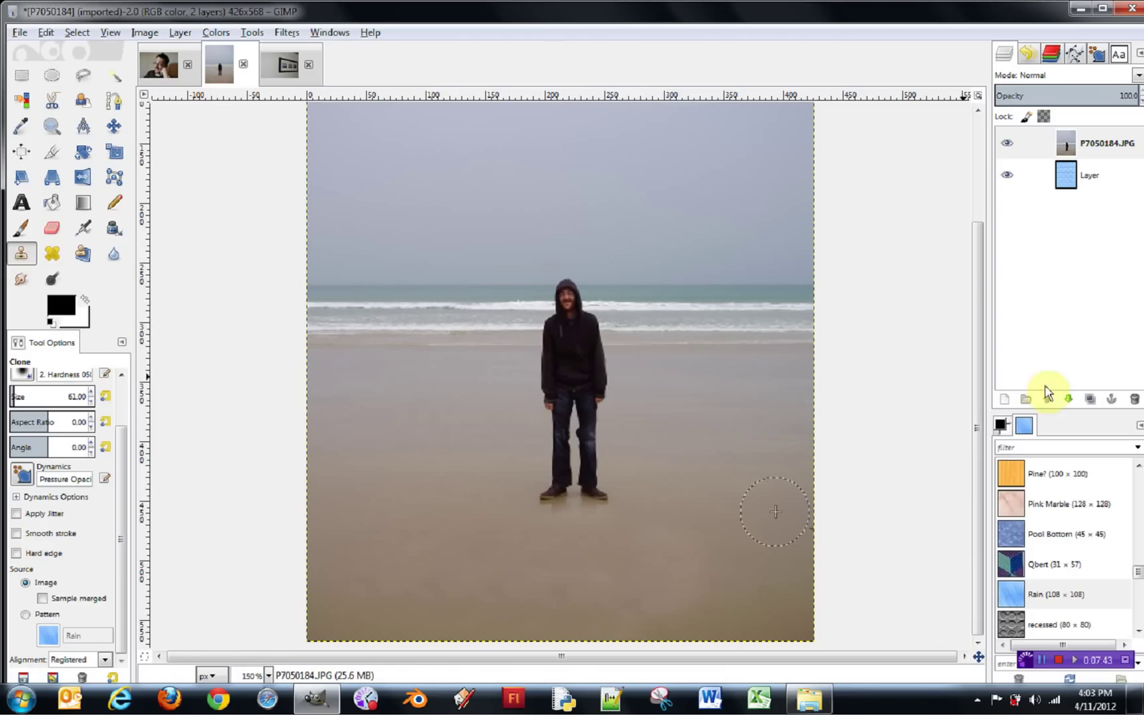
Delete the Rain-filled layer beneath the beach photo
{"action": "left_click", "coordinate": [1092, 176]}
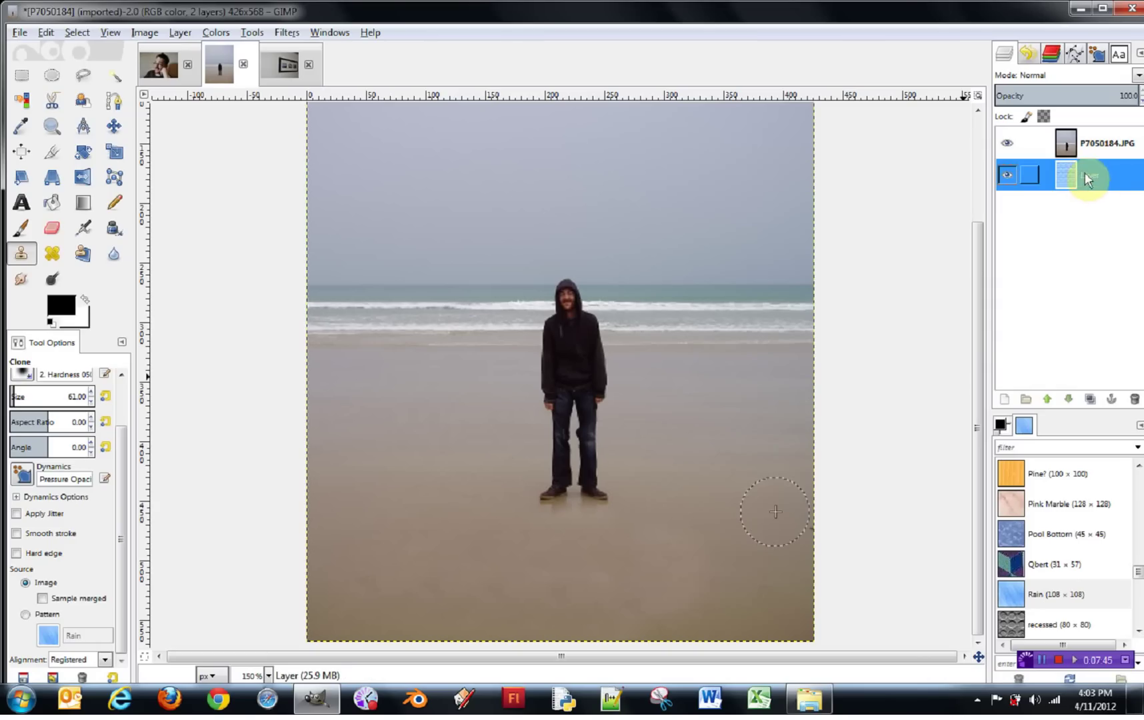
{"action": "left_click", "coordinate": [1134, 399]}
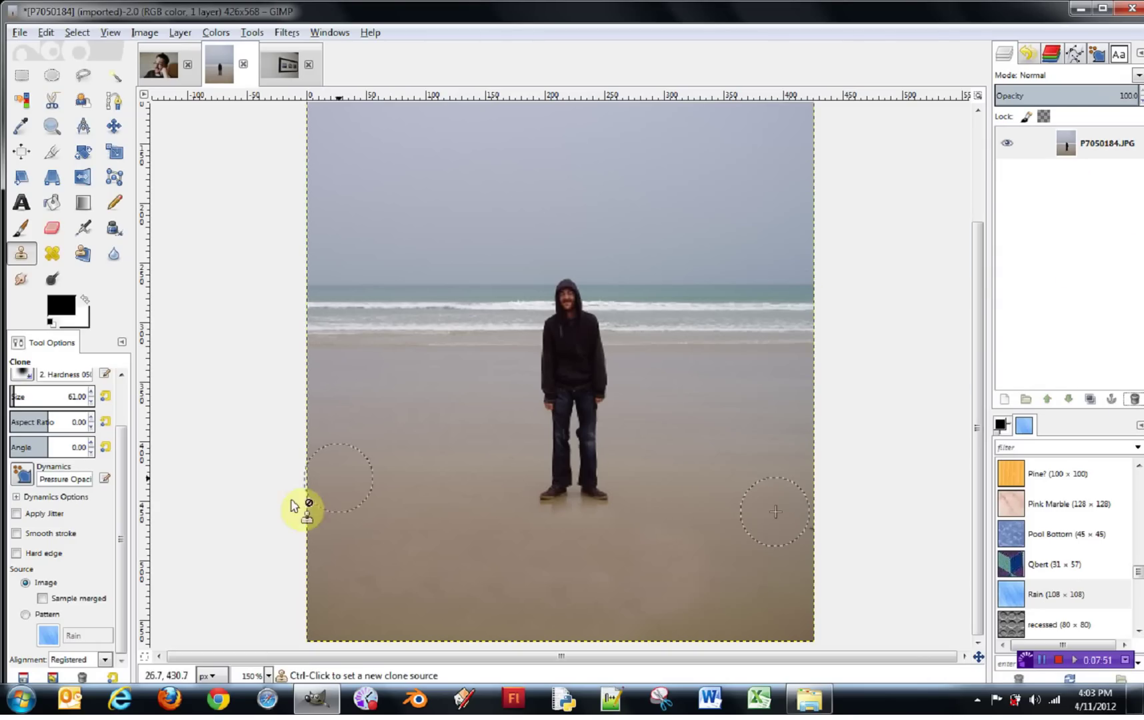
Set the Clone tool's alignment to Fixed and sample the sand near the beach photo's lower-left corner
{"action": "left_click", "coordinate": [104, 659]}
{"action": "left_click", "coordinate": [72, 652]}
{"action": "left_click", "coordinate": [365, 590], "text": "ctrl"}
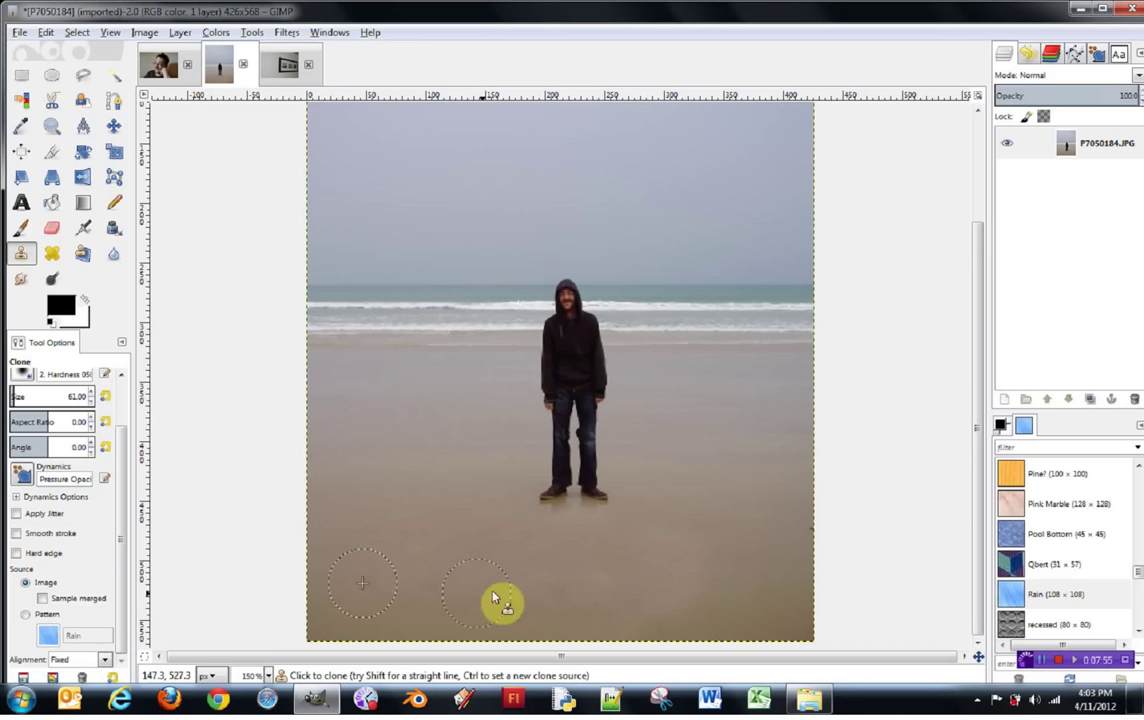
Try cloning the fixed sand sample in long looping strokes around the man, and undo the strokes
{"action": "mouse_move", "coordinate": [652, 597]}
{"action": "left_mouse_down"}
{"action": "mouse_move", "coordinate": [683, 568]}
{"action": "mouse_move", "coordinate": [733, 511]}
{"action": "mouse_move", "coordinate": [727, 460]}
{"action": "left_mouse_up"}
{"action": "mouse_move", "coordinate": [499, 571]}
{"action": "left_mouse_down"}
{"action": "mouse_move", "coordinate": [472, 401]}
{"action": "mouse_move", "coordinate": [453, 510]}
{"action": "mouse_move", "coordinate": [540, 571]}
{"action": "left_mouse_up"}
{"action": "mouse_move", "coordinate": [774, 339]}
{"action": "left_mouse_down"}
{"action": "mouse_move", "coordinate": [666, 207]}
{"action": "mouse_move", "coordinate": [709, 393]}
{"action": "mouse_move", "coordinate": [684, 493]}
{"action": "left_mouse_up"}
{"action": "mouse_move", "coordinate": [458, 456]}
{"action": "left_mouse_down"}
{"action": "mouse_move", "coordinate": [463, 365]}
{"action": "mouse_move", "coordinate": [411, 230]}
{"action": "mouse_move", "coordinate": [570, 190]}
{"action": "mouse_move", "coordinate": [616, 222]}
{"action": "mouse_move", "coordinate": [432, 176]}
{"action": "mouse_move", "coordinate": [375, 305]}
{"action": "mouse_move", "coordinate": [401, 419]}
{"action": "mouse_move", "coordinate": [432, 174]}
{"action": "mouse_move", "coordinate": [404, 264]}
{"action": "mouse_move", "coordinate": [414, 129]}
{"action": "mouse_move", "coordinate": [683, 175]}
{"action": "mouse_move", "coordinate": [747, 322]}
{"action": "left_mouse_up"}
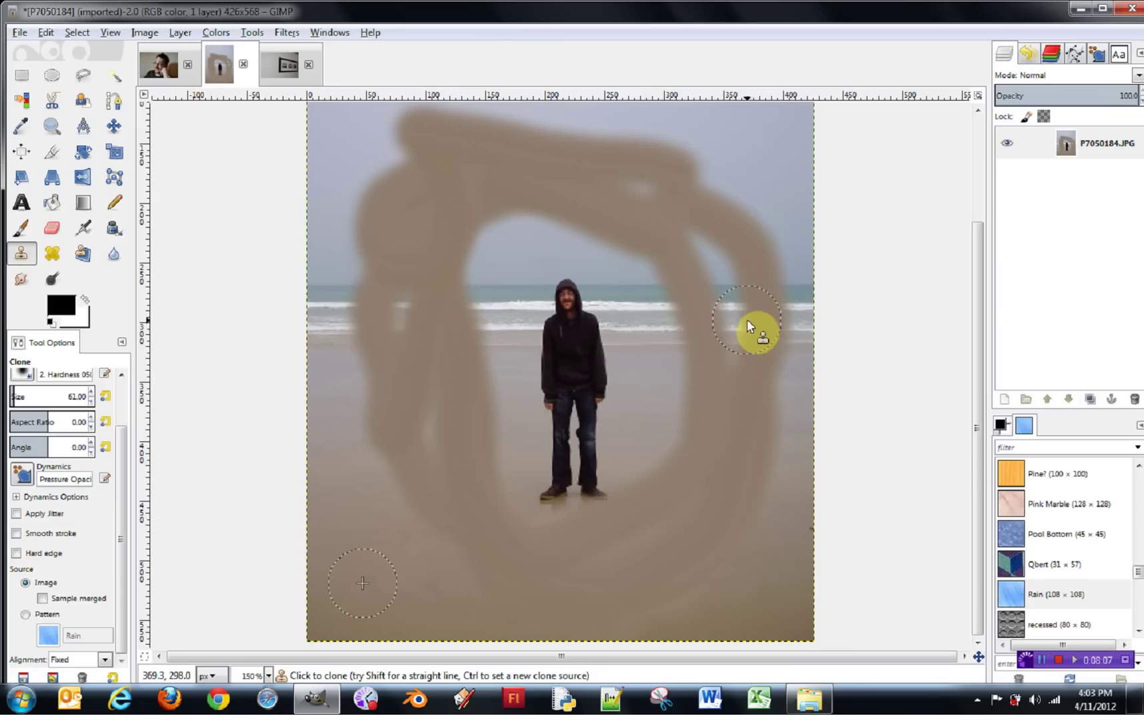
{"action": "key", "text": "ctrl+z"}
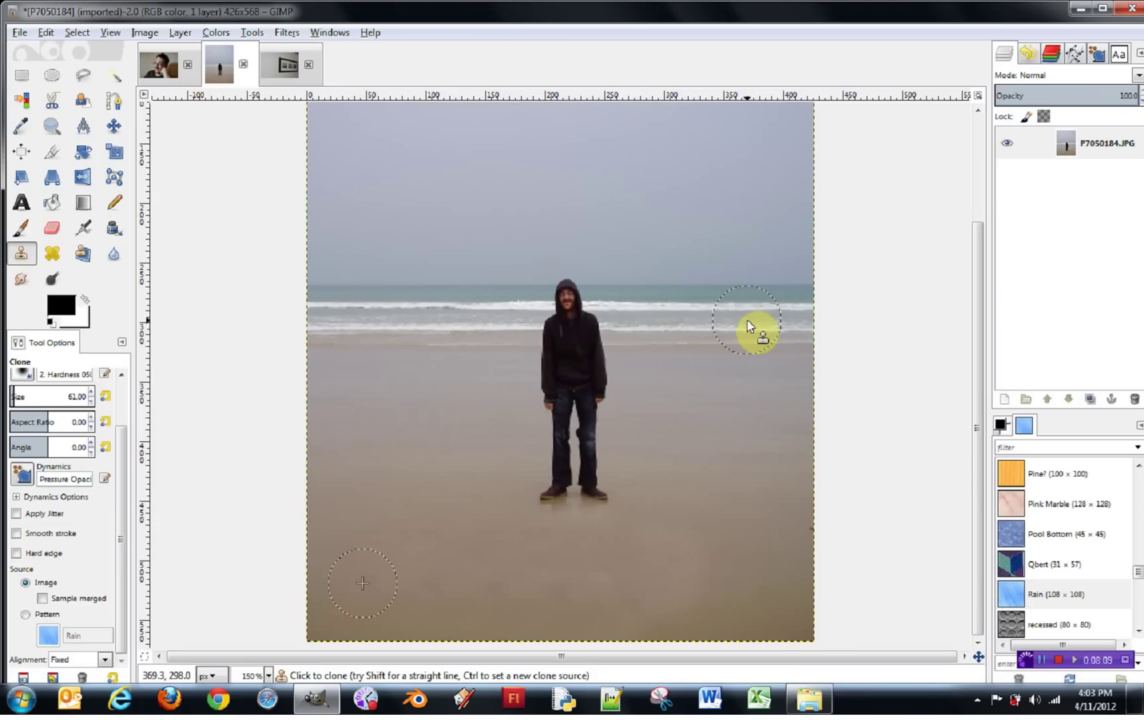
Undo one more edit to bring back the Rain-filled layer, and delete that layer again
{"action": "key", "text": "ctrl+z"}
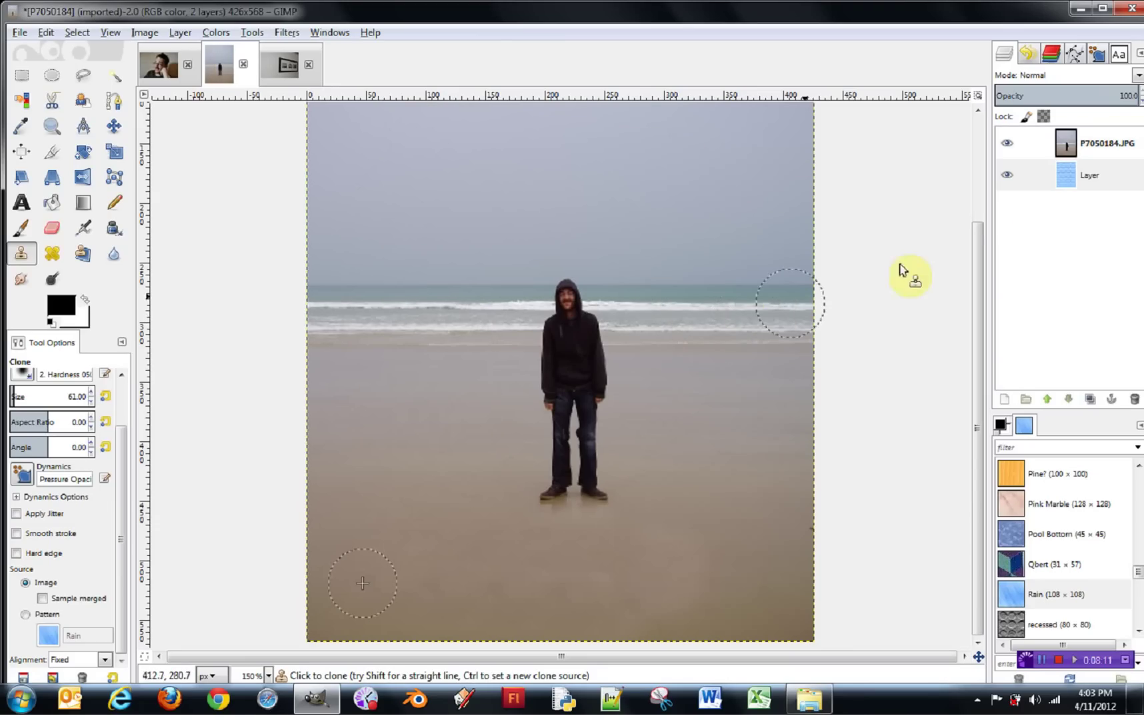
{"action": "left_click", "coordinate": [1081, 178]}
{"action": "left_click", "coordinate": [1134, 398]}
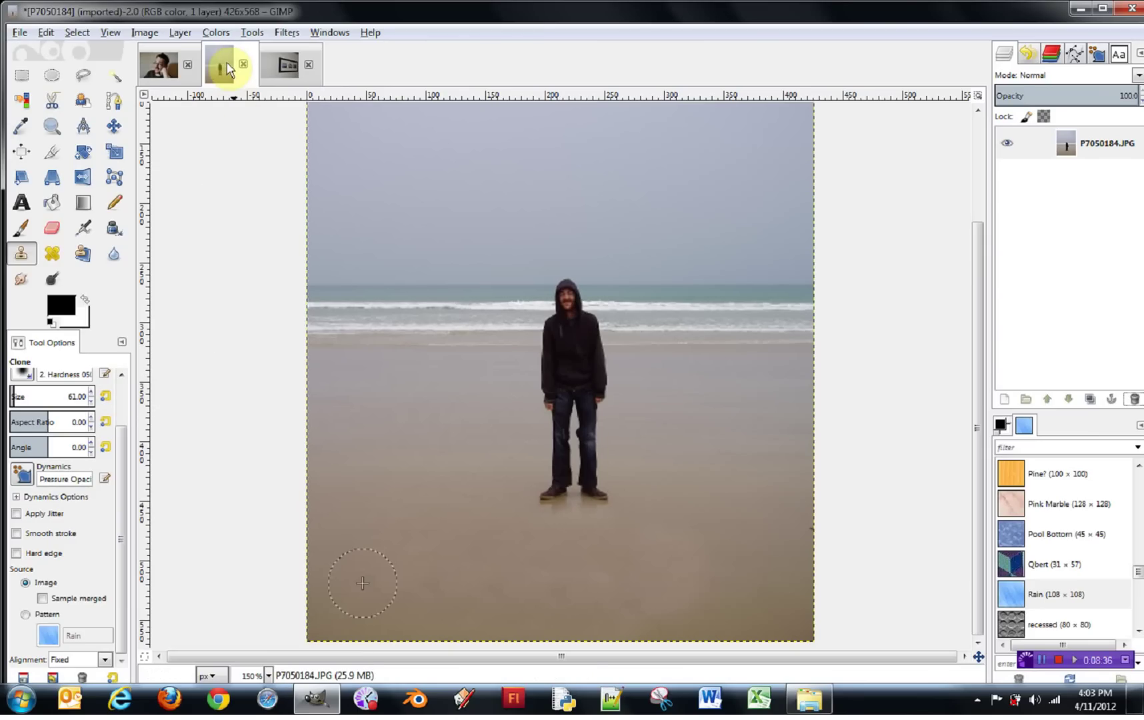
Switch to the smudge.xcf portrait, choose the Heal tool and reduce its brush size to 24
{"action": "left_click", "coordinate": [160, 64]}
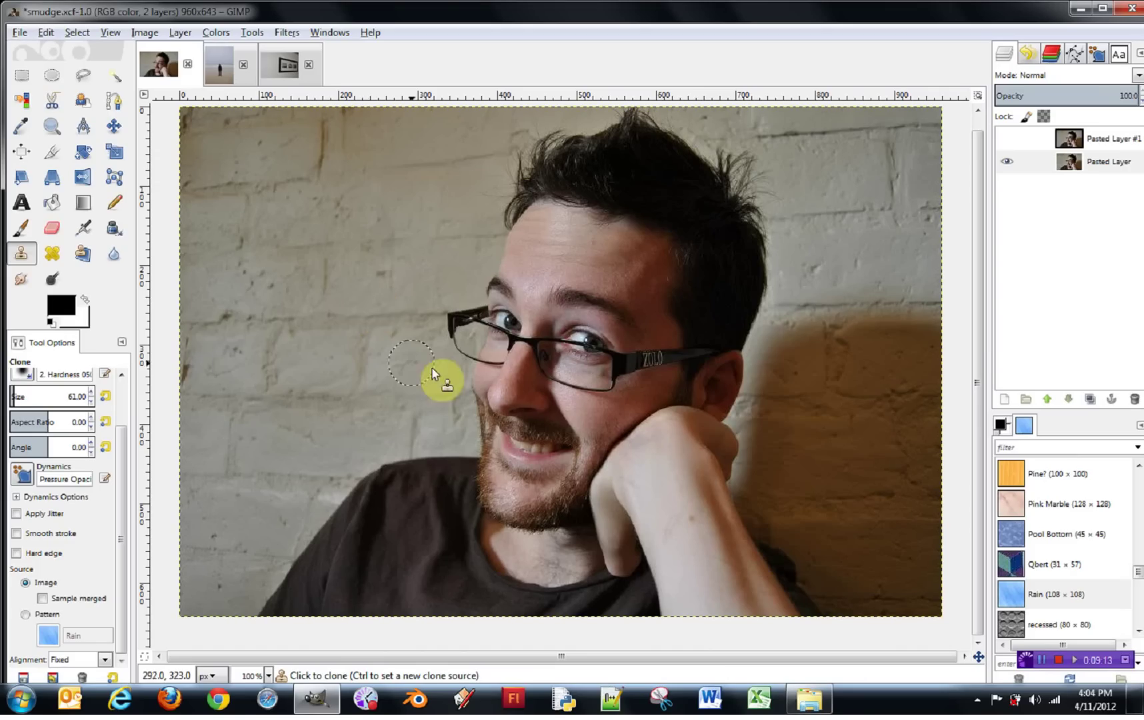
{"action": "left_click", "coordinate": [52, 254]}
{"action": "key", "text": "bracketleft"}
{"action": "key", "text": "bracketleft"}
{"action": "key", "text": "bracketleft"}
{"action": "key", "text": "bracketleft"}
{"action": "key", "text": "bracketleft"}
{"action": "key", "text": "bracketleft"}
{"action": "key", "text": "bracketleft"}
{"action": "key", "text": "bracketleft"}
{"action": "key", "text": "bracketleft"}
{"action": "key", "text": "bracketleft"}
{"action": "key", "text": "bracketleft"}
{"action": "key", "text": "bracketleft"}
{"action": "key", "text": "bracketleft"}
{"action": "key", "text": "bracketleft"}
{"action": "key", "text": "bracketleft"}
{"action": "key", "text": "bracketleft"}
{"action": "key", "text": "bracketleft"}
{"action": "key", "text": "bracketleft"}
{"action": "key", "text": "bracketleft"}
{"action": "key", "text": "bracketleft"}
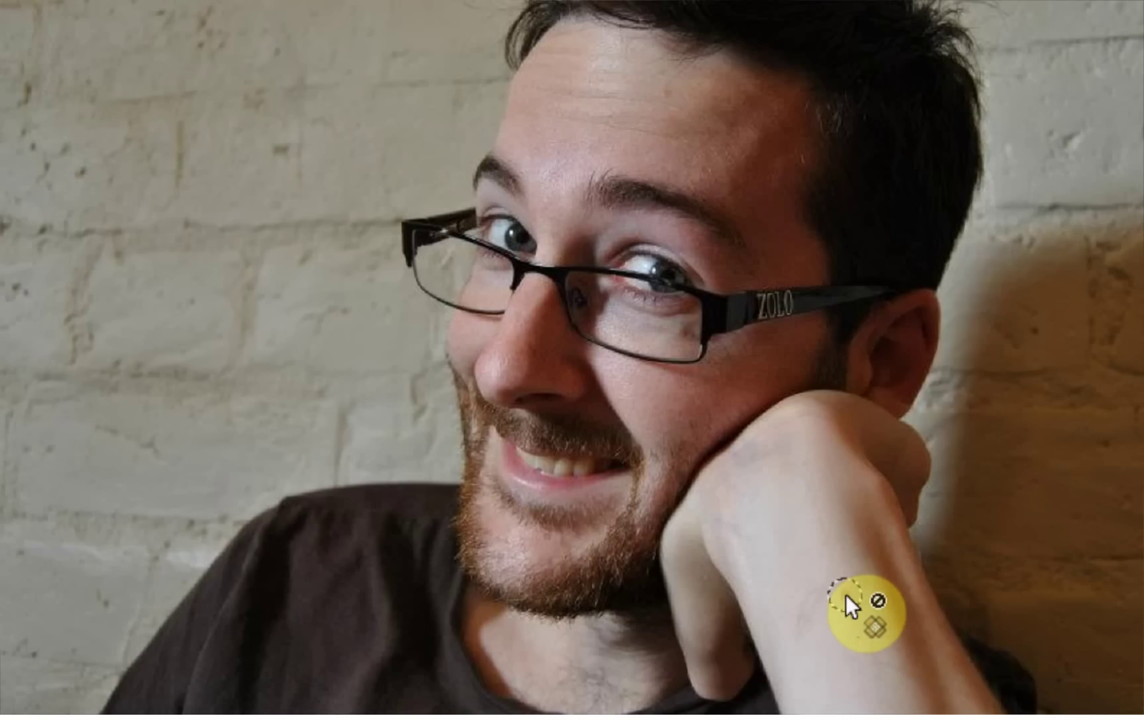
Heal the dark spot on the man's wrist with skin sampled beside it, and sample the forehead and brick wall as further sources
{"action": "left_click", "coordinate": [796, 553], "text": "ctrl"}
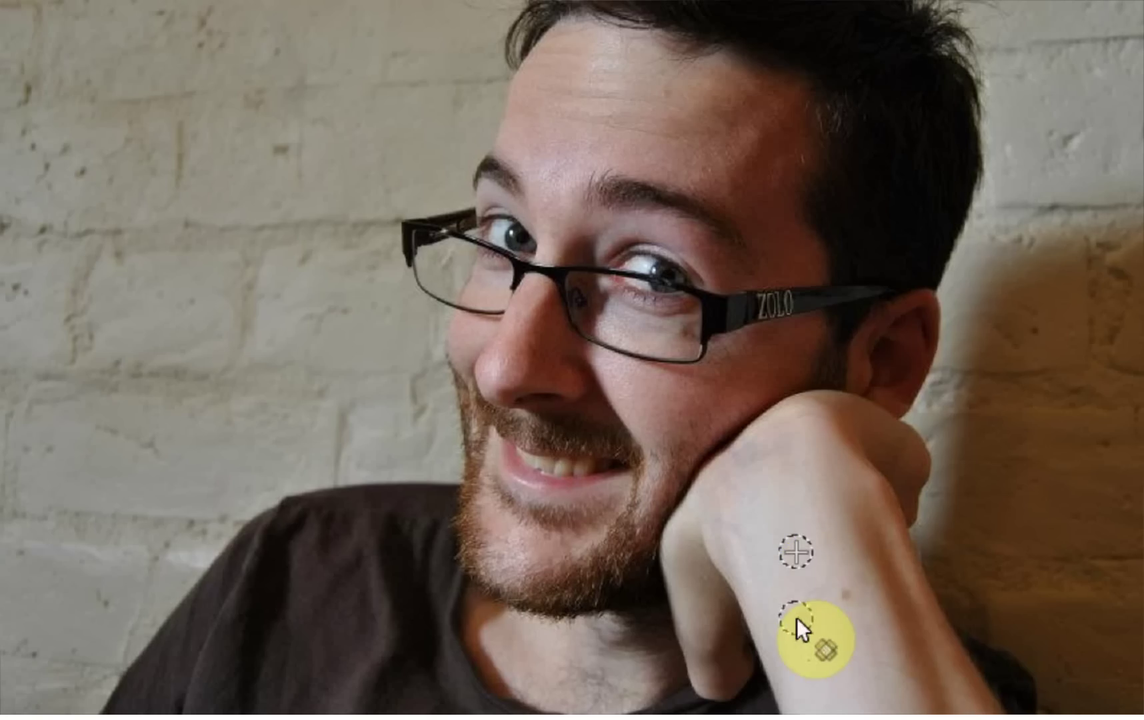
{"action": "left_click", "coordinate": [846, 596]}
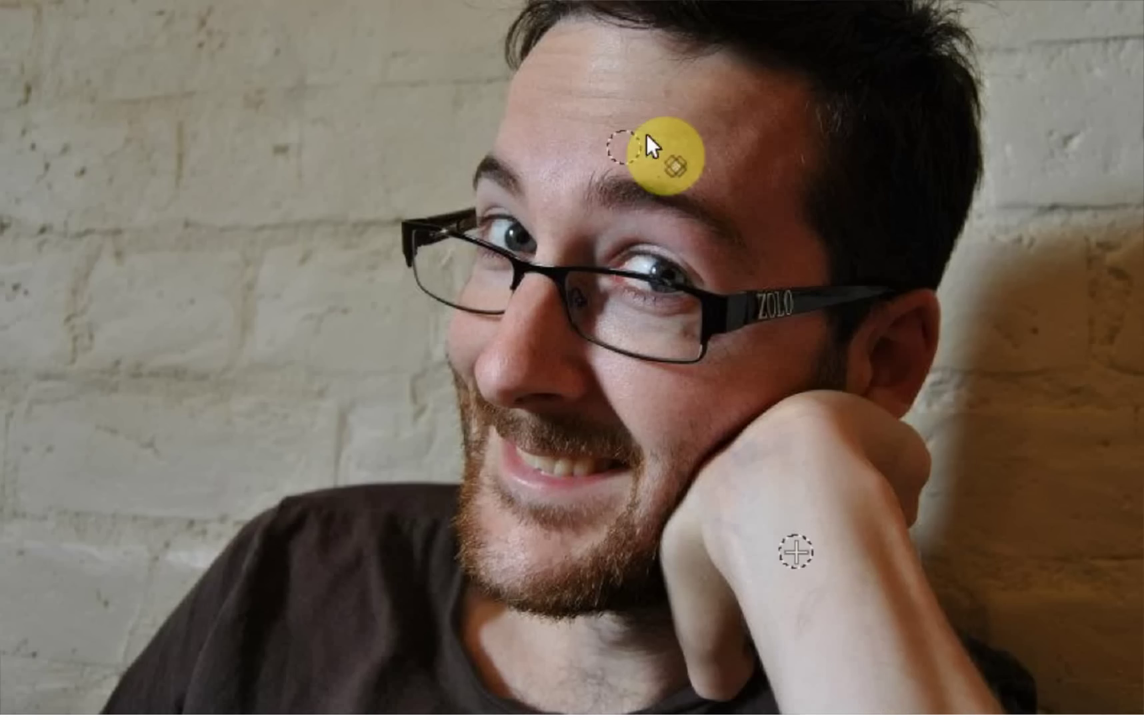
{"action": "left_click", "coordinate": [644, 87], "text": "ctrl"}
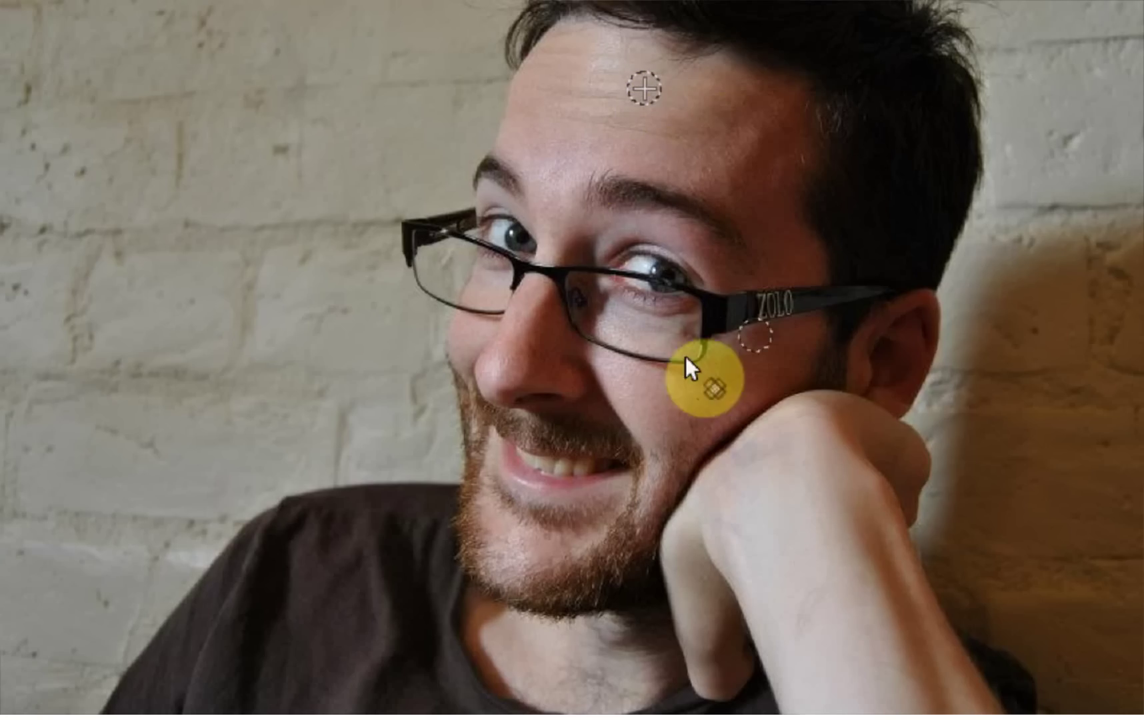
{"action": "left_click", "coordinate": [113, 327], "text": "ctrl"}
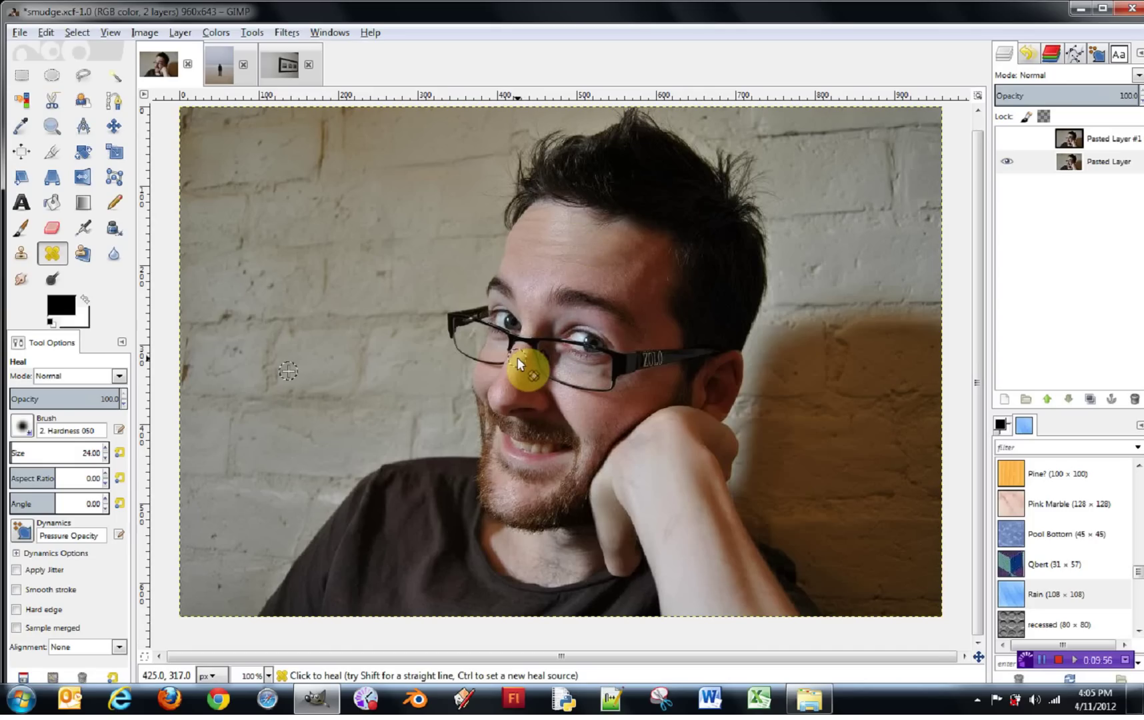
View the Heal tool's alignment modes, keeping None
{"action": "left_click", "coordinate": [119, 651]}
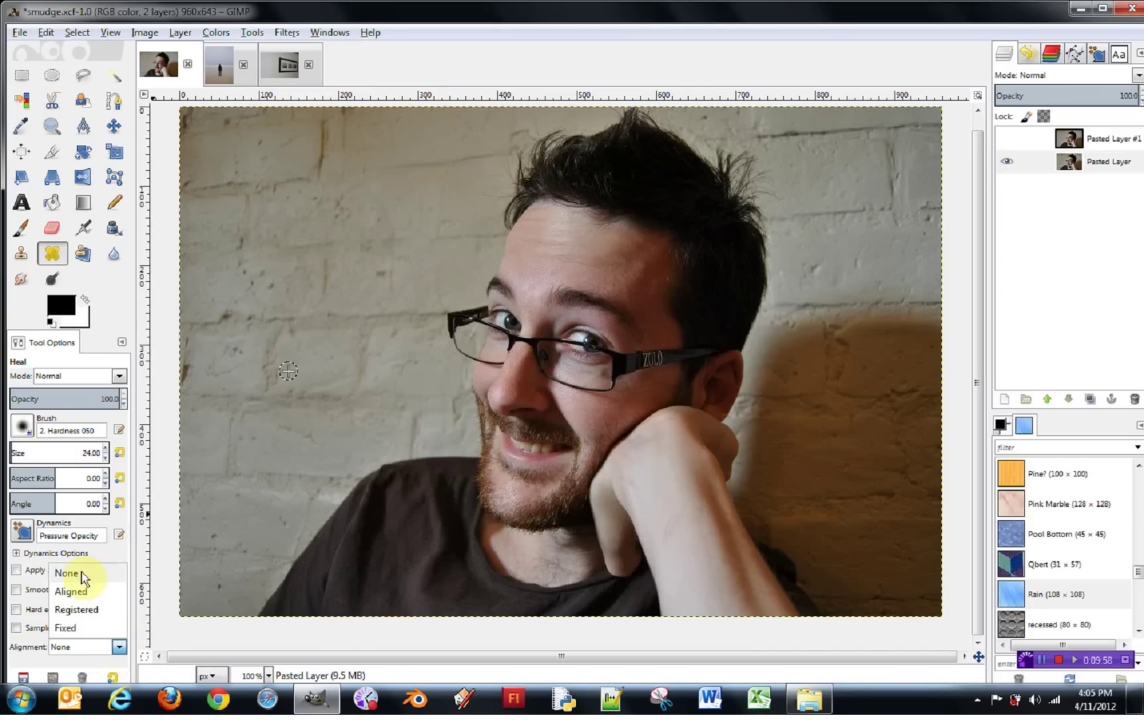
{"action": "left_click", "coordinate": [115, 552]}
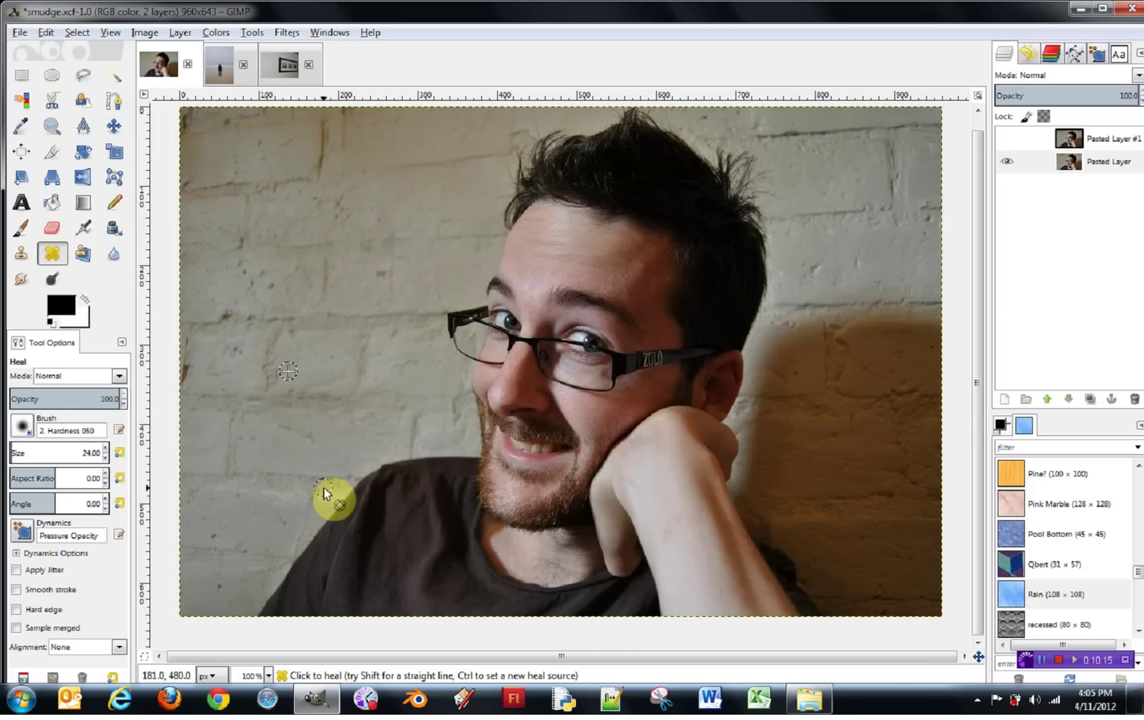
Switch to the DSC_0564 picture-frame photo and fit the Perspective Clone tool's corner handles to the frame's perspective
{"action": "left_click", "coordinate": [284, 67]}
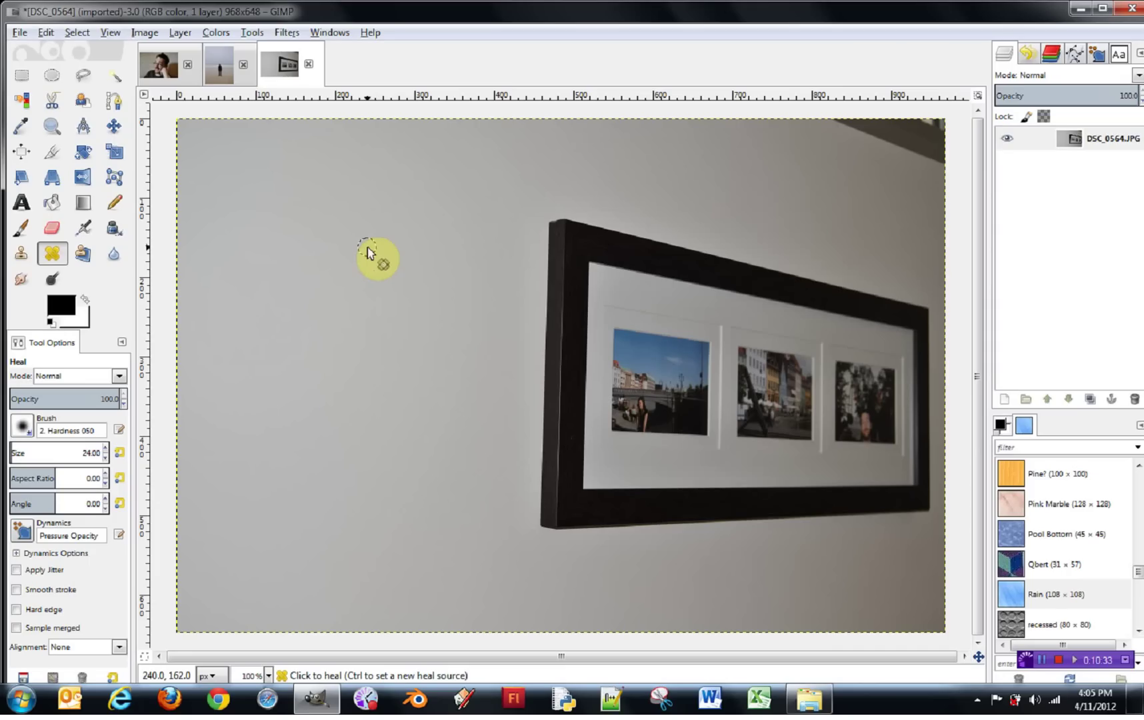
{"action": "left_click", "coordinate": [84, 252]}
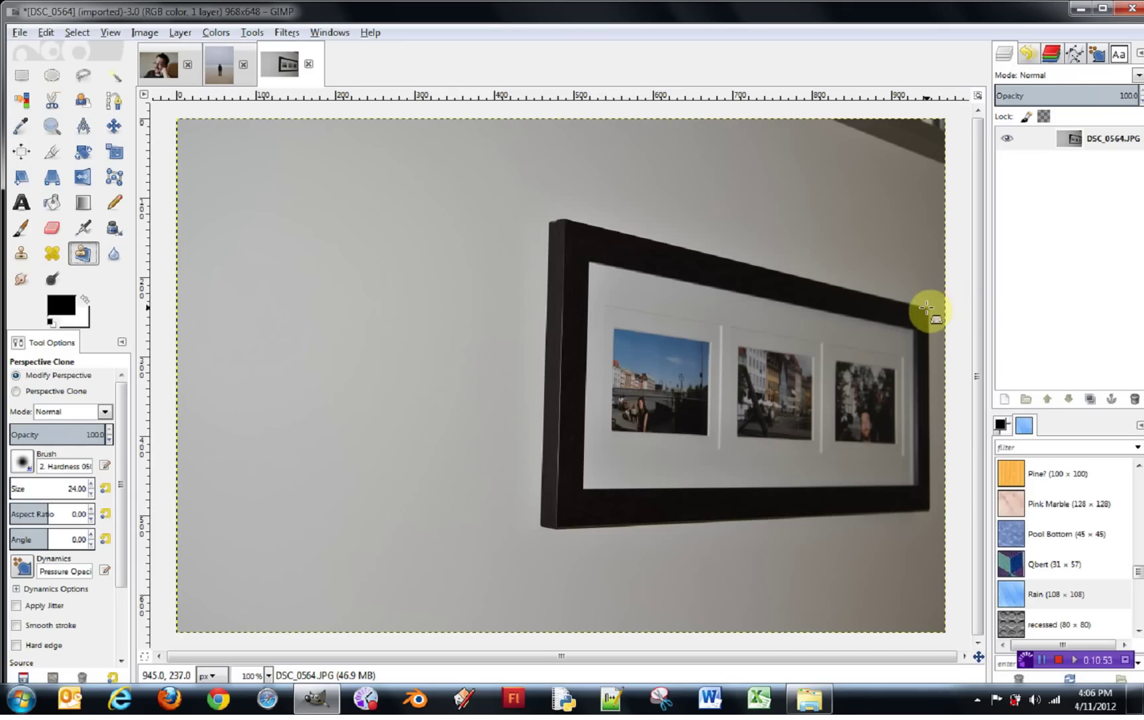
{"action": "left_click", "coordinate": [928, 307]}
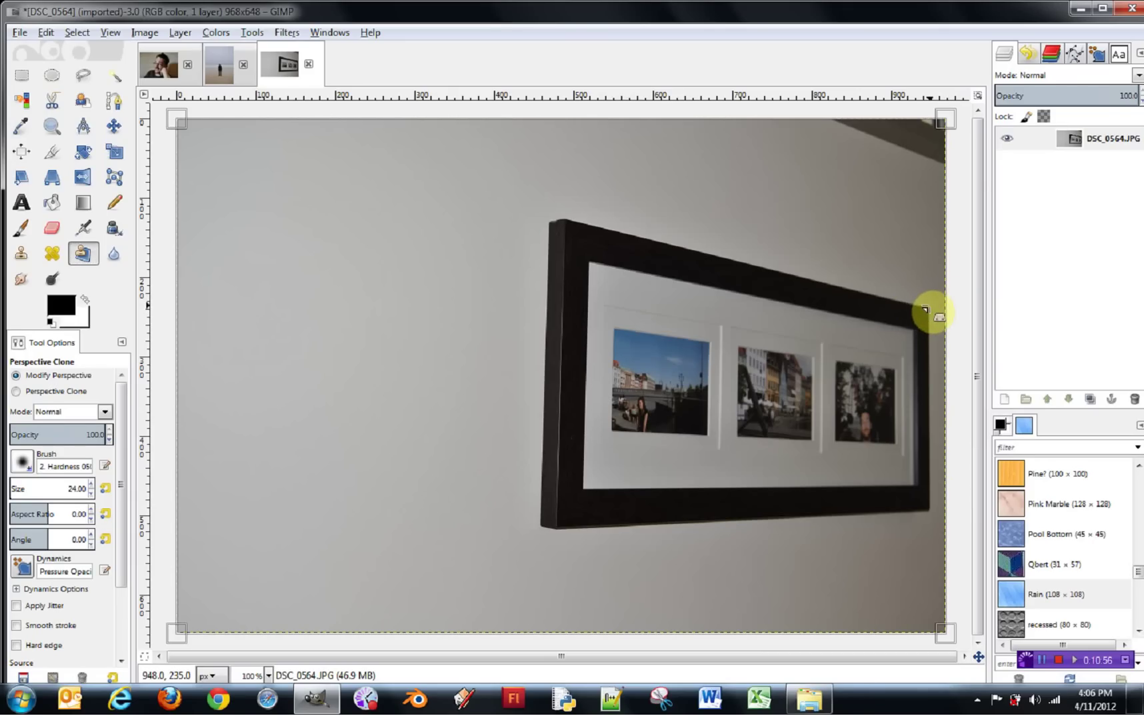
{"action": "left_click_drag", "start_coordinate": [943, 118], "coordinate": [927, 311]}
{"action": "left_click_drag", "start_coordinate": [945, 631], "coordinate": [930, 508]}
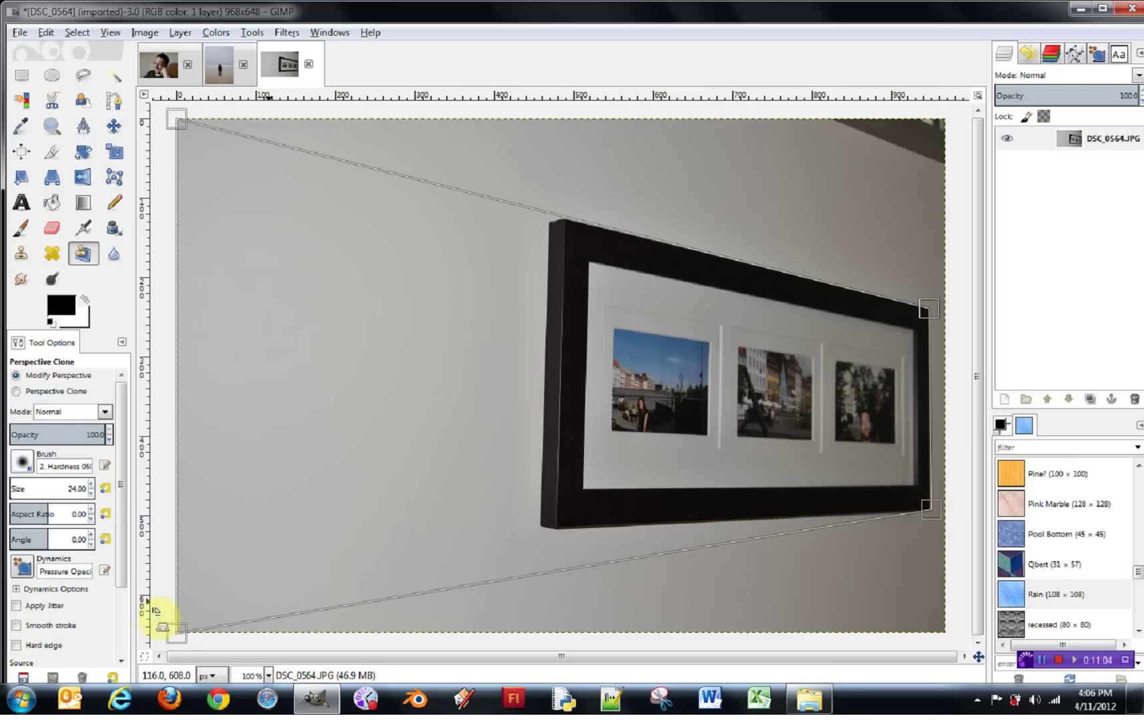
{"action": "left_click_drag", "start_coordinate": [178, 632], "coordinate": [178, 549]}
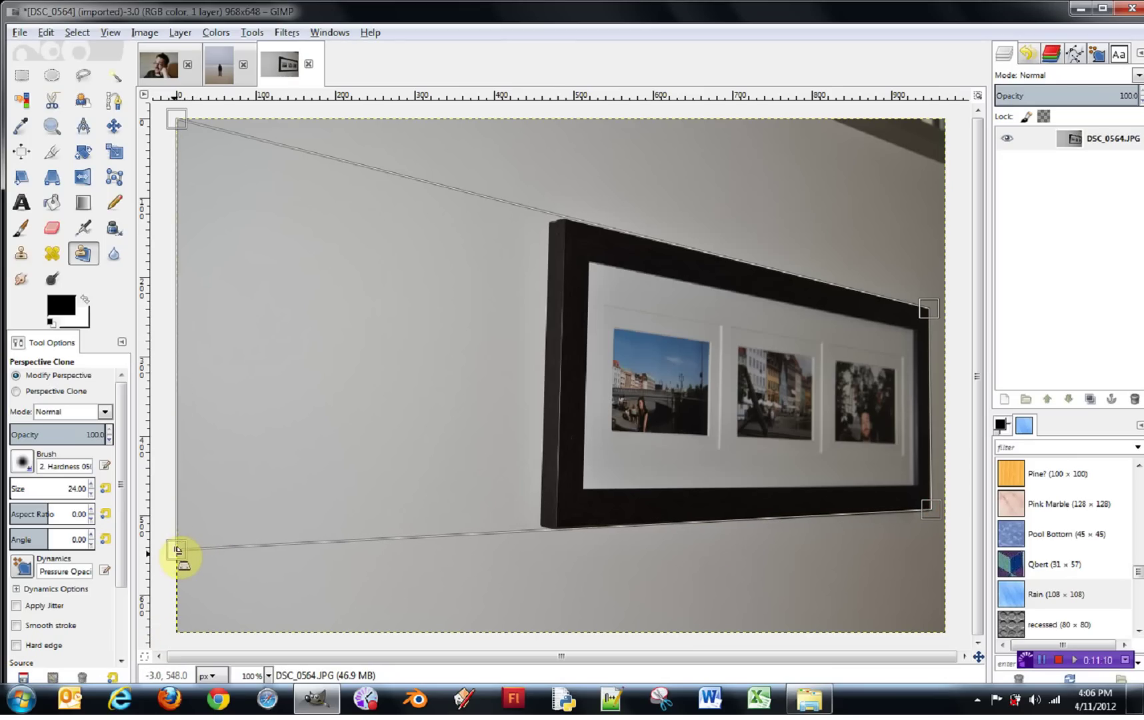
{"action": "left_click_drag", "start_coordinate": [237, 131], "coordinate": [179, 124]}
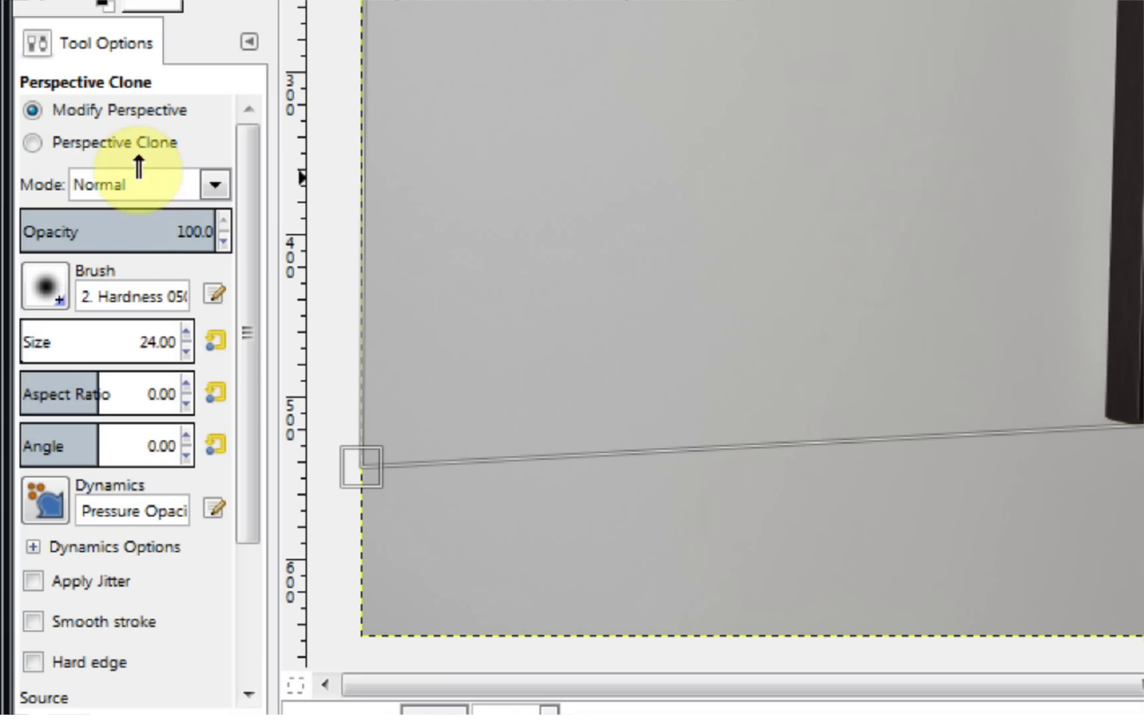
Switch from Modify Perspective to Perspective Clone mode and enlarge the brush size to 50
{"action": "left_click", "coordinate": [75, 145]}
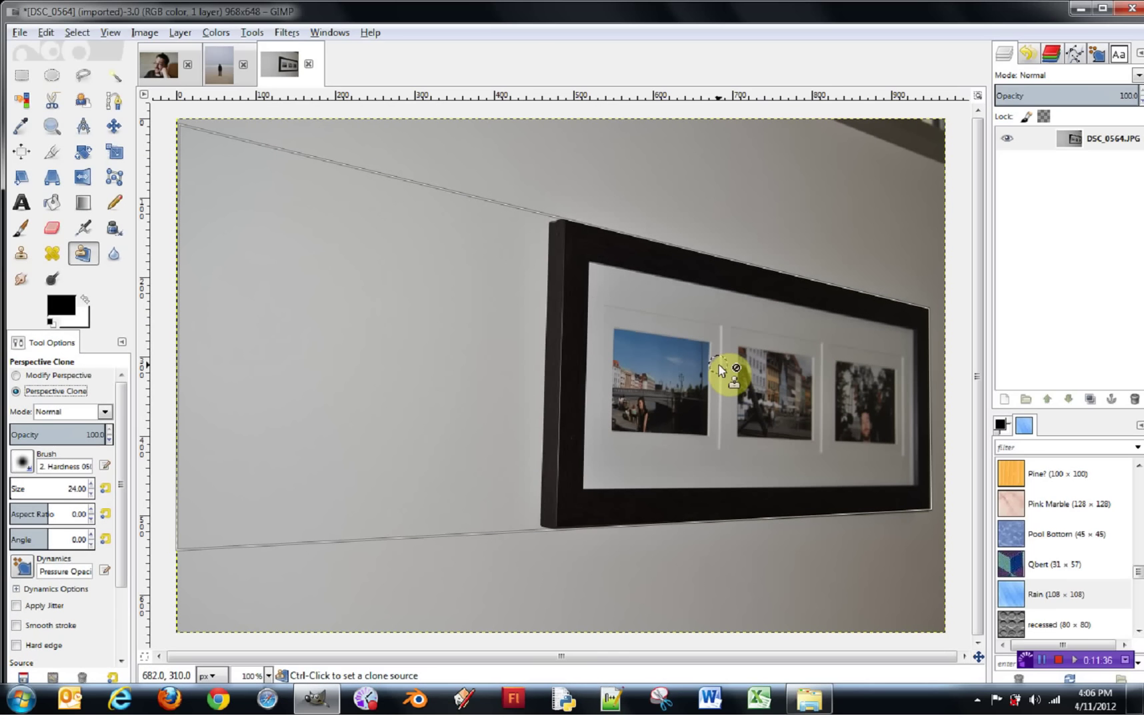
{"action": "key", "text": "bracketright"}
{"action": "key", "text": "bracketright"}
{"action": "key", "text": "bracketright"}
{"action": "key", "text": "bracketright"}
{"action": "key", "text": "bracketright"}
{"action": "key", "text": "bracketright"}
{"action": "key", "text": "bracketright"}
{"action": "key", "text": "bracketright"}
{"action": "key", "text": "bracketright"}
{"action": "key", "text": "bracketright"}
{"action": "key", "text": "bracketright"}
{"action": "key", "text": "bracketright"}
{"action": "key", "text": "bracketright"}
{"action": "key", "text": "bracketright"}
{"action": "key", "text": "bracketright"}
{"action": "key", "text": "bracketright"}
{"action": "key", "text": "bracketright"}
{"action": "key", "text": "bracketright"}
{"action": "key", "text": "bracketright"}
{"action": "key", "text": "bracketright"}
{"action": "key", "text": "bracketright"}
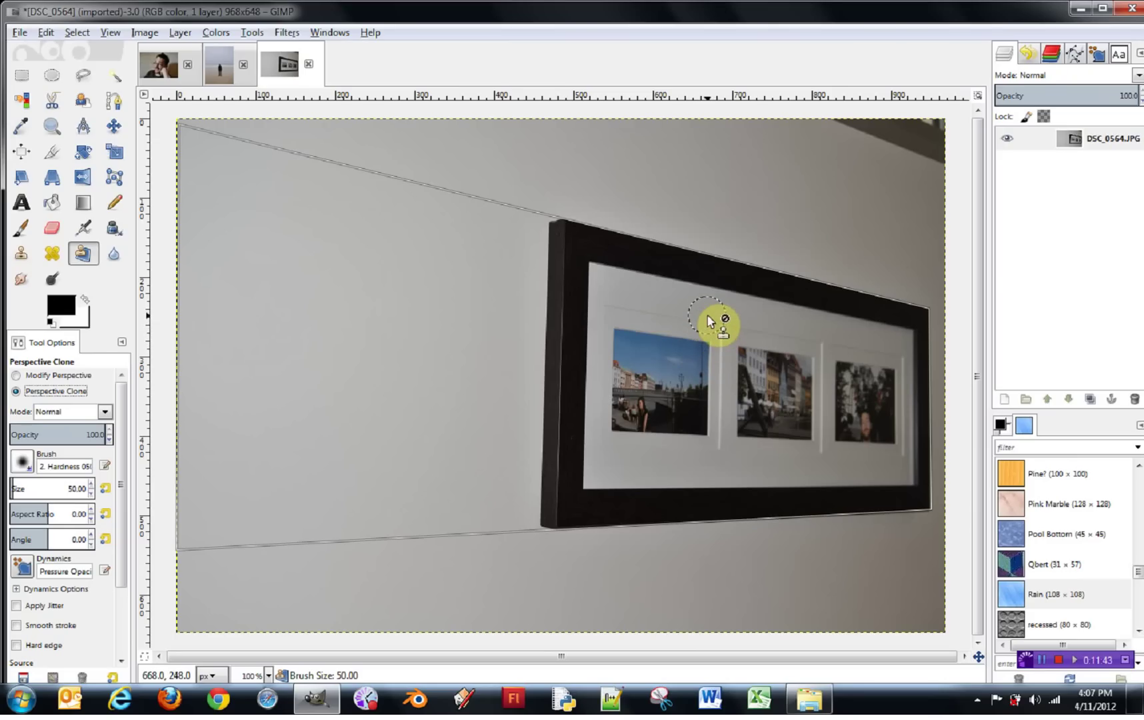
Sample above the upper-right corner of the frame's first photo and perspective-clone that photo over the frame's left edge and wall
{"action": "left_click", "coordinate": [708, 321], "text": "ctrl"}
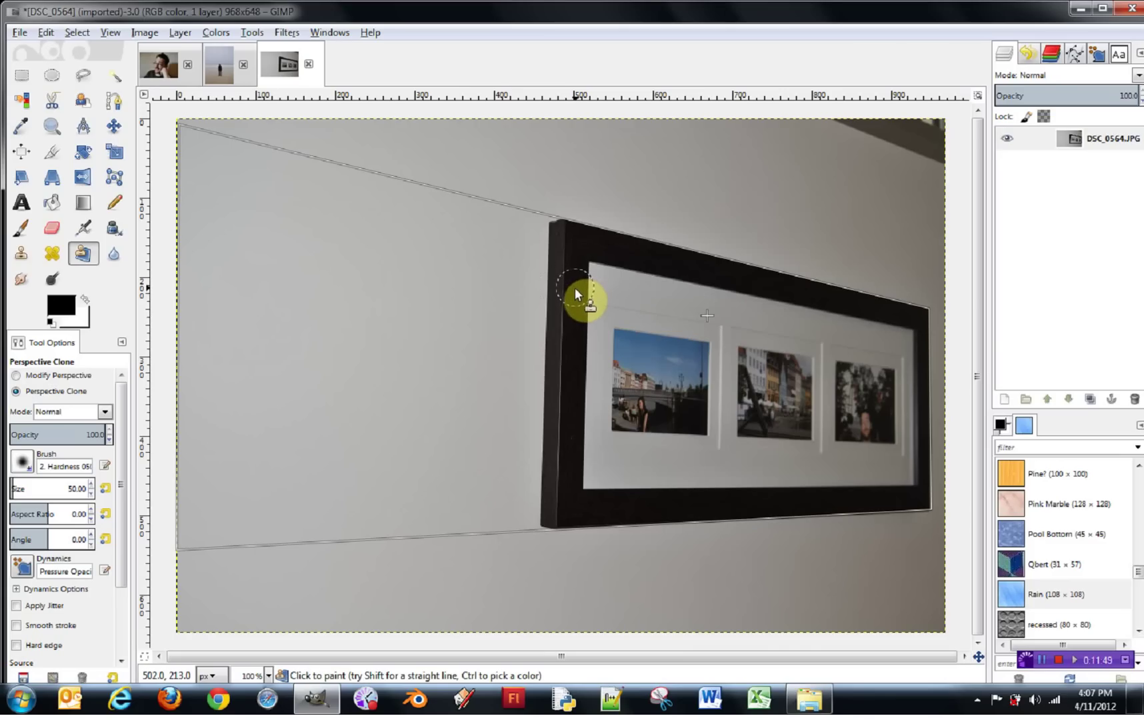
{"action": "mouse_move", "coordinate": [576, 290]}
{"action": "left_mouse_down"}
{"action": "mouse_move", "coordinate": [440, 272]}
{"action": "mouse_move", "coordinate": [432, 369]}
{"action": "mouse_move", "coordinate": [443, 434]}
{"action": "mouse_move", "coordinate": [588, 445]}
{"action": "mouse_move", "coordinate": [594, 386]}
{"action": "left_mouse_up"}
{"action": "mouse_move", "coordinate": [597, 341]}
{"action": "left_mouse_down"}
{"action": "mouse_move", "coordinate": [583, 296]}
{"action": "mouse_move", "coordinate": [450, 289]}
{"action": "mouse_move", "coordinate": [457, 422]}
{"action": "mouse_move", "coordinate": [477, 318]}
{"action": "mouse_move", "coordinate": [506, 309]}
{"action": "mouse_move", "coordinate": [493, 422]}
{"action": "mouse_move", "coordinate": [486, 333]}
{"action": "mouse_move", "coordinate": [545, 310]}
{"action": "mouse_move", "coordinate": [553, 316]}
{"action": "mouse_move", "coordinate": [530, 368]}
{"action": "mouse_move", "coordinate": [502, 401]}
{"action": "mouse_move", "coordinate": [513, 425]}
{"action": "mouse_move", "coordinate": [515, 352]}
{"action": "mouse_move", "coordinate": [550, 330]}
{"action": "mouse_move", "coordinate": [539, 432]}
{"action": "mouse_move", "coordinate": [571, 429]}
{"action": "mouse_move", "coordinate": [587, 314]}
{"action": "mouse_move", "coordinate": [588, 439]}
{"action": "mouse_move", "coordinate": [564, 425]}
{"action": "mouse_move", "coordinate": [563, 308]}
{"action": "left_mouse_up"}
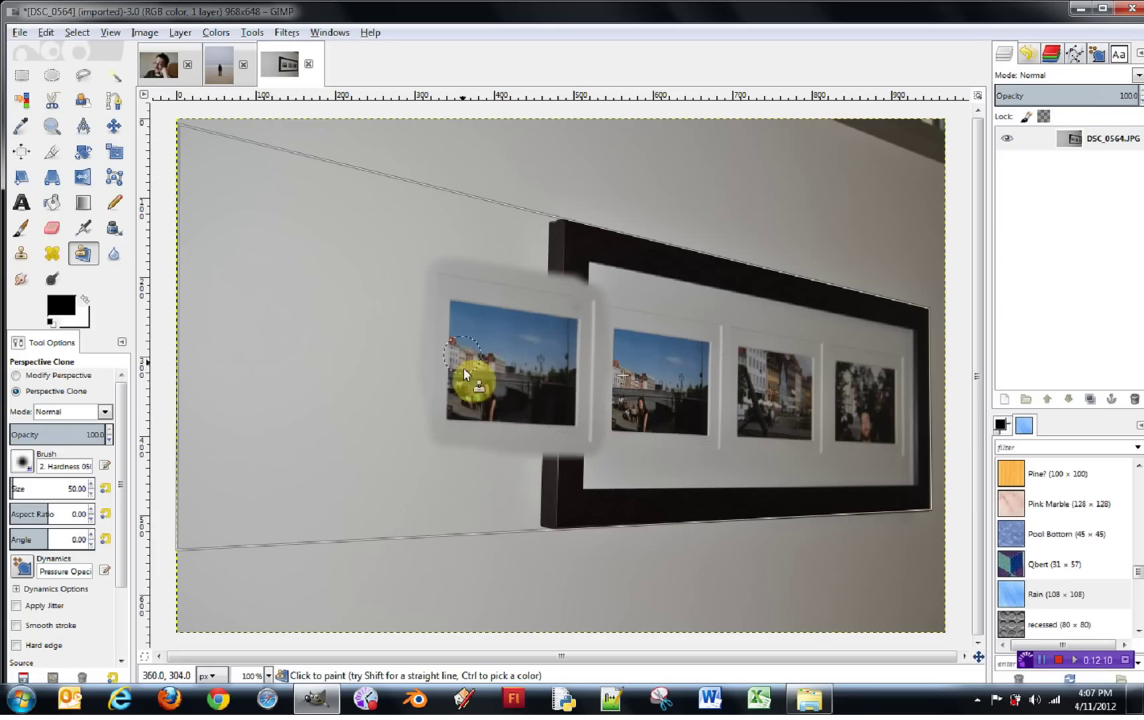
{"action": "left_click_drag", "start_coordinate": [428, 466], "coordinate": [378, 451]}
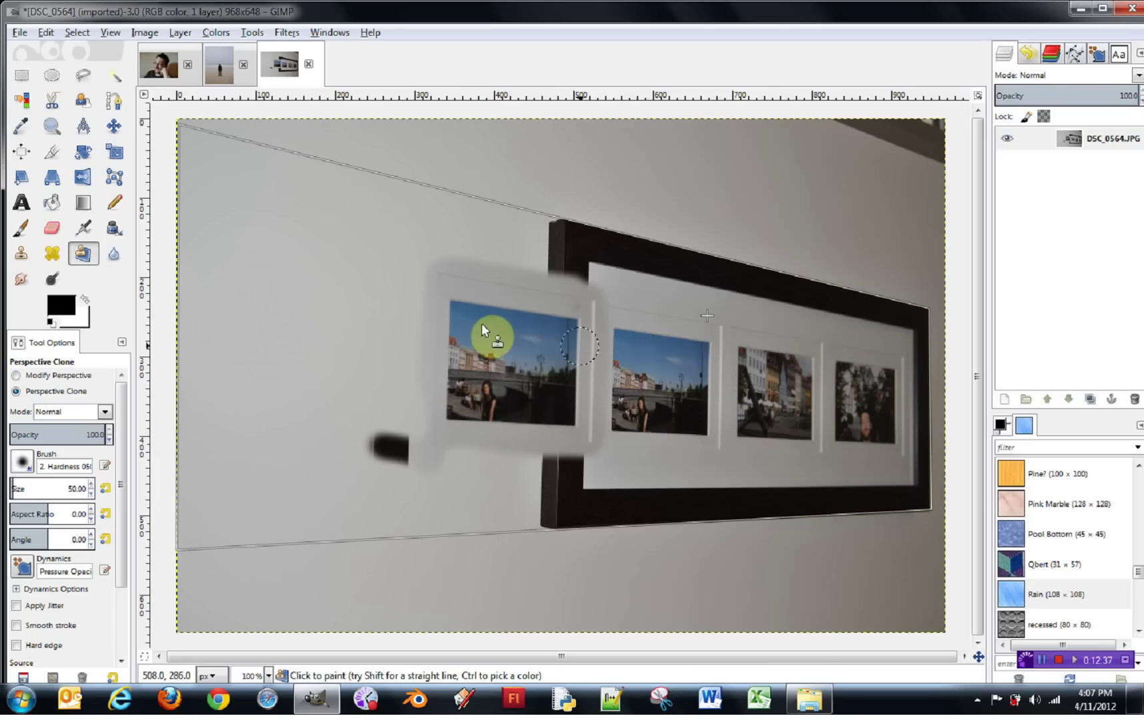
Sample the top of the frame's third photo and perspective-clone it onto the wall left of the first cloned photo
{"action": "left_click", "coordinate": [889, 360], "text": "ctrl"}
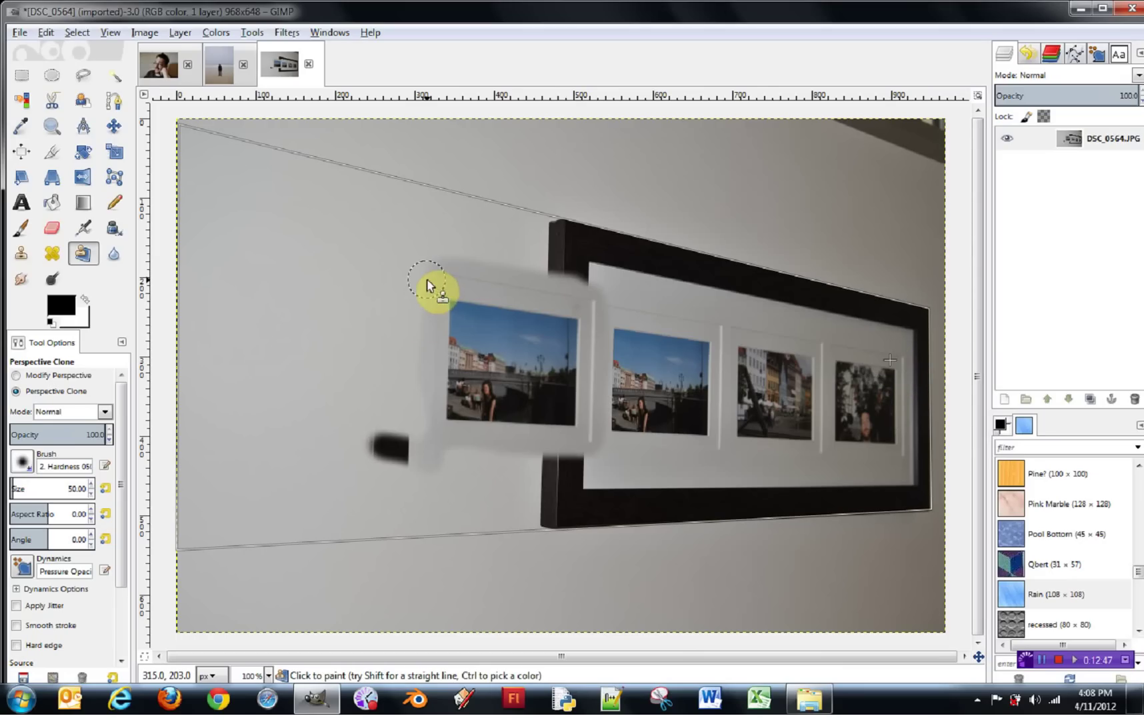
{"action": "mouse_move", "coordinate": [420, 276]}
{"action": "left_mouse_down"}
{"action": "mouse_move", "coordinate": [408, 421]}
{"action": "mouse_move", "coordinate": [370, 418]}
{"action": "mouse_move", "coordinate": [383, 403]}
{"action": "mouse_move", "coordinate": [395, 292]}
{"action": "mouse_move", "coordinate": [360, 283]}
{"action": "mouse_move", "coordinate": [359, 400]}
{"action": "mouse_move", "coordinate": [328, 414]}
{"action": "mouse_move", "coordinate": [349, 338]}
{"action": "mouse_move", "coordinate": [350, 252]}
{"action": "mouse_move", "coordinate": [297, 250]}
{"action": "mouse_move", "coordinate": [334, 267]}
{"action": "mouse_move", "coordinate": [206, 230]}
{"action": "mouse_move", "coordinate": [427, 269]}
{"action": "mouse_move", "coordinate": [427, 355]}
{"action": "mouse_move", "coordinate": [414, 452]}
{"action": "mouse_move", "coordinate": [310, 424]}
{"action": "mouse_move", "coordinate": [342, 270]}
{"action": "mouse_move", "coordinate": [322, 401]}
{"action": "mouse_move", "coordinate": [317, 309]}
{"action": "mouse_move", "coordinate": [301, 278]}
{"action": "mouse_move", "coordinate": [289, 417]}
{"action": "mouse_move", "coordinate": [282, 269]}
{"action": "mouse_move", "coordinate": [264, 284]}
{"action": "mouse_move", "coordinate": [255, 368]}
{"action": "mouse_move", "coordinate": [236, 331]}
{"action": "mouse_move", "coordinate": [251, 254]}
{"action": "mouse_move", "coordinate": [215, 242]}
{"action": "mouse_move", "coordinate": [217, 416]}
{"action": "mouse_move", "coordinate": [258, 438]}
{"action": "mouse_move", "coordinate": [348, 450]}
{"action": "mouse_move", "coordinate": [421, 443]}
{"action": "mouse_move", "coordinate": [372, 404]}
{"action": "mouse_move", "coordinate": [231, 414]}
{"action": "mouse_move", "coordinate": [223, 358]}
{"action": "mouse_move", "coordinate": [237, 254]}
{"action": "mouse_move", "coordinate": [200, 391]}
{"action": "mouse_move", "coordinate": [203, 449]}
{"action": "mouse_move", "coordinate": [398, 465]}
{"action": "mouse_move", "coordinate": [435, 458]}
{"action": "left_mouse_up"}
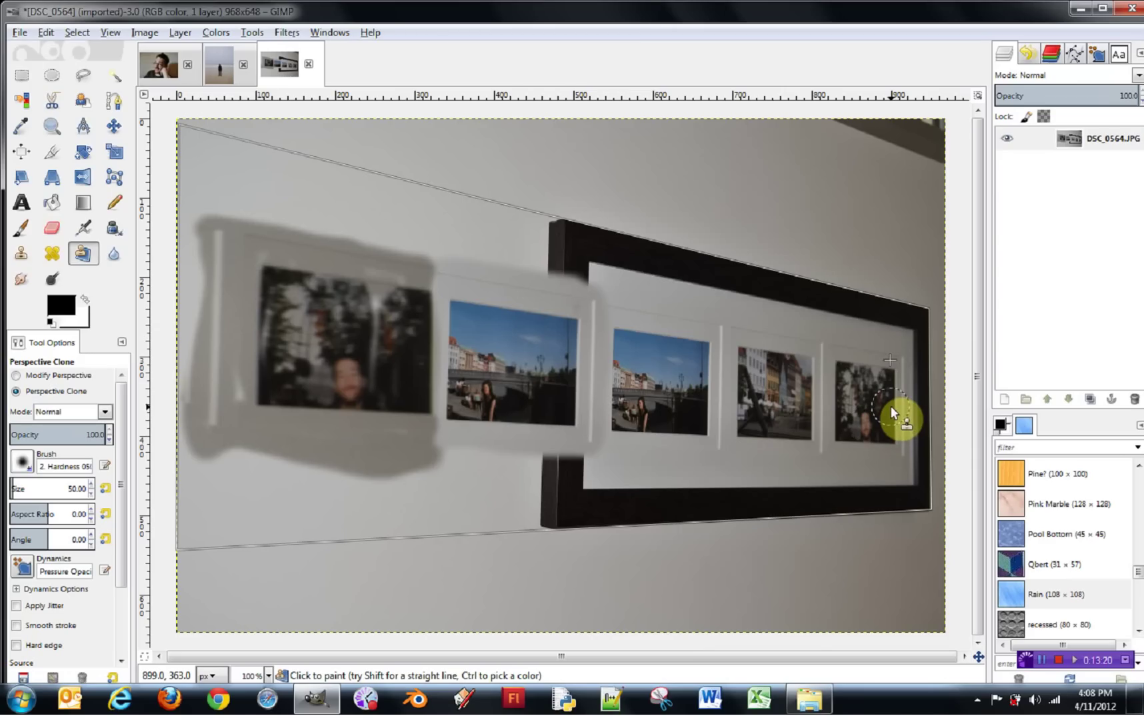
{"action": "left_click_drag", "start_coordinate": [758, 379], "coordinate": [766, 381]}
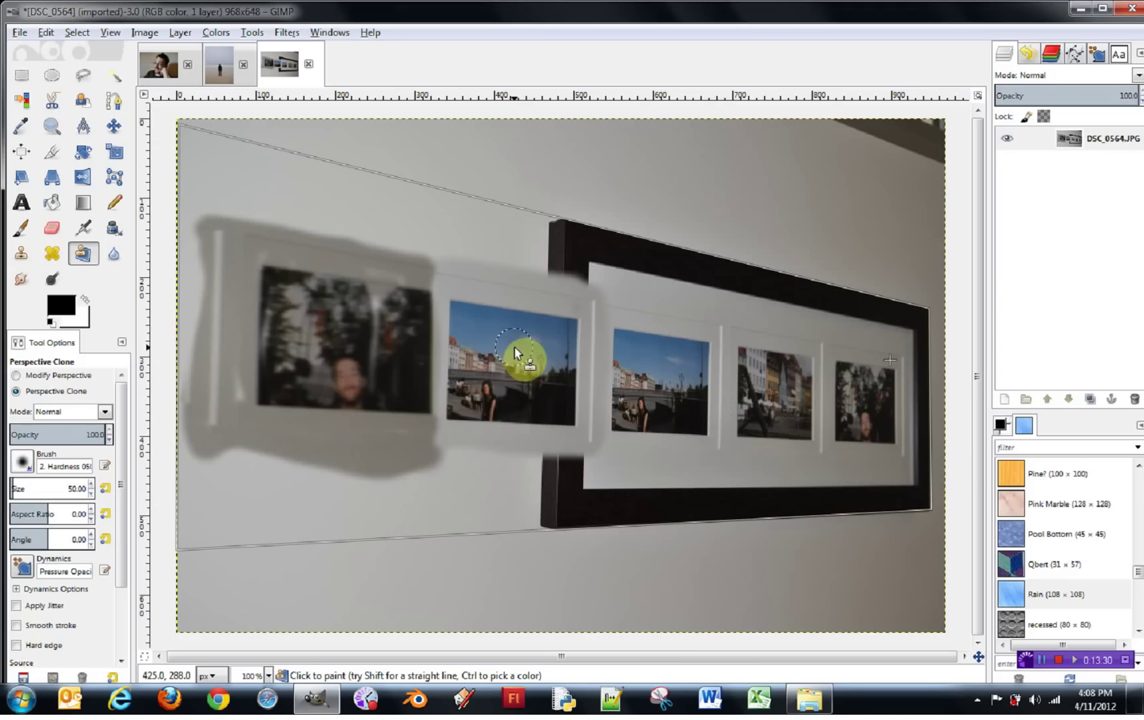
Switch back to the smudge.xcf portrait and blur across the man's eyes and glasses with the Blur/Sharpen tool
{"action": "left_click", "coordinate": [159, 66]}
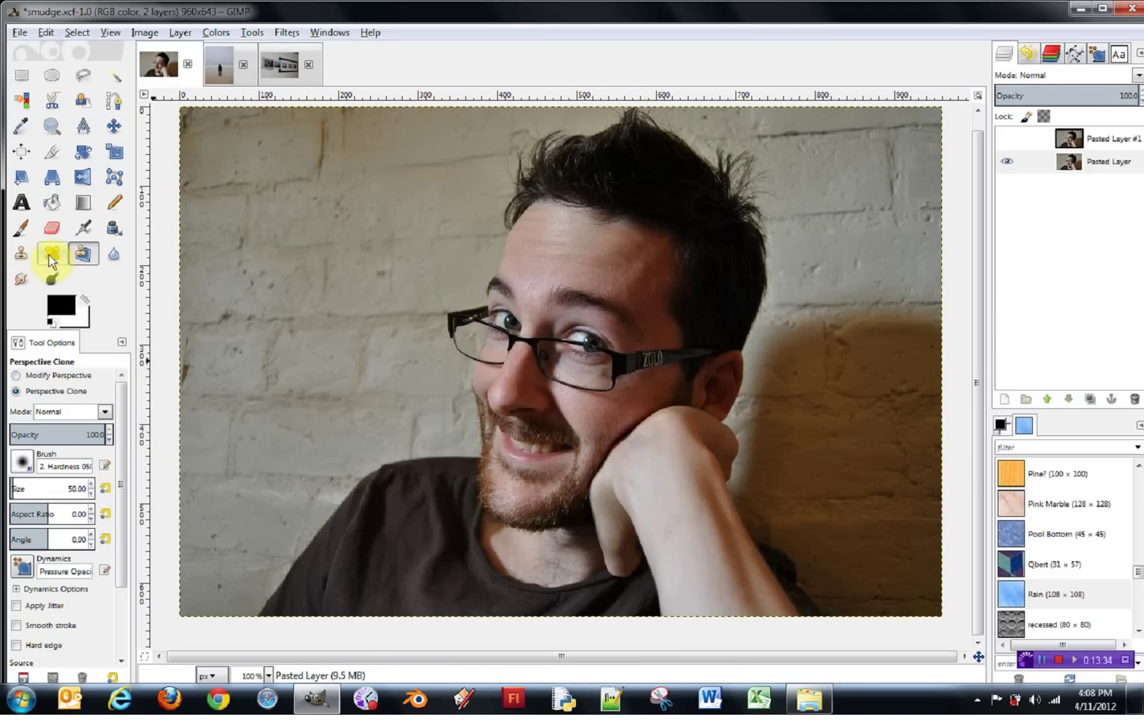
{"action": "left_click", "coordinate": [114, 254]}
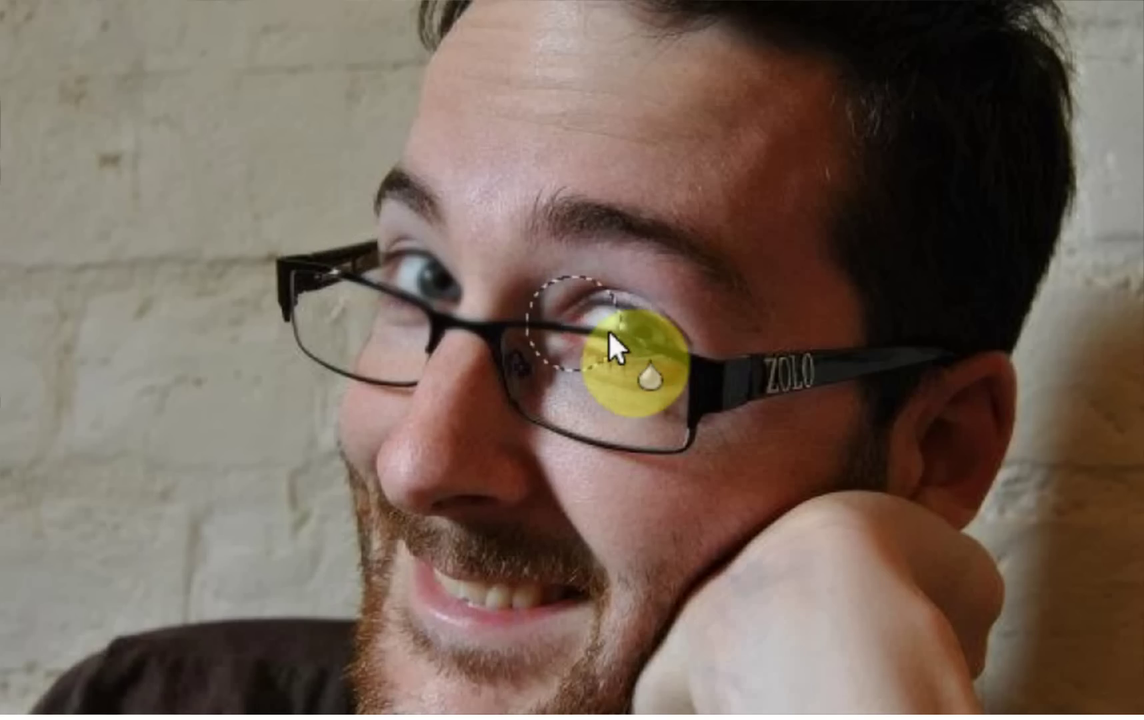
{"action": "left_click", "coordinate": [650, 344]}
{"action": "left_click_drag", "start_coordinate": [592, 313], "coordinate": [604, 353]}
{"action": "mouse_move", "coordinate": [378, 300]}
{"action": "left_mouse_down"}
{"action": "mouse_move", "coordinate": [420, 264]}
{"action": "mouse_move", "coordinate": [456, 307]}
{"action": "mouse_move", "coordinate": [446, 292]}
{"action": "mouse_move", "coordinate": [910, 345]}
{"action": "left_mouse_up"}
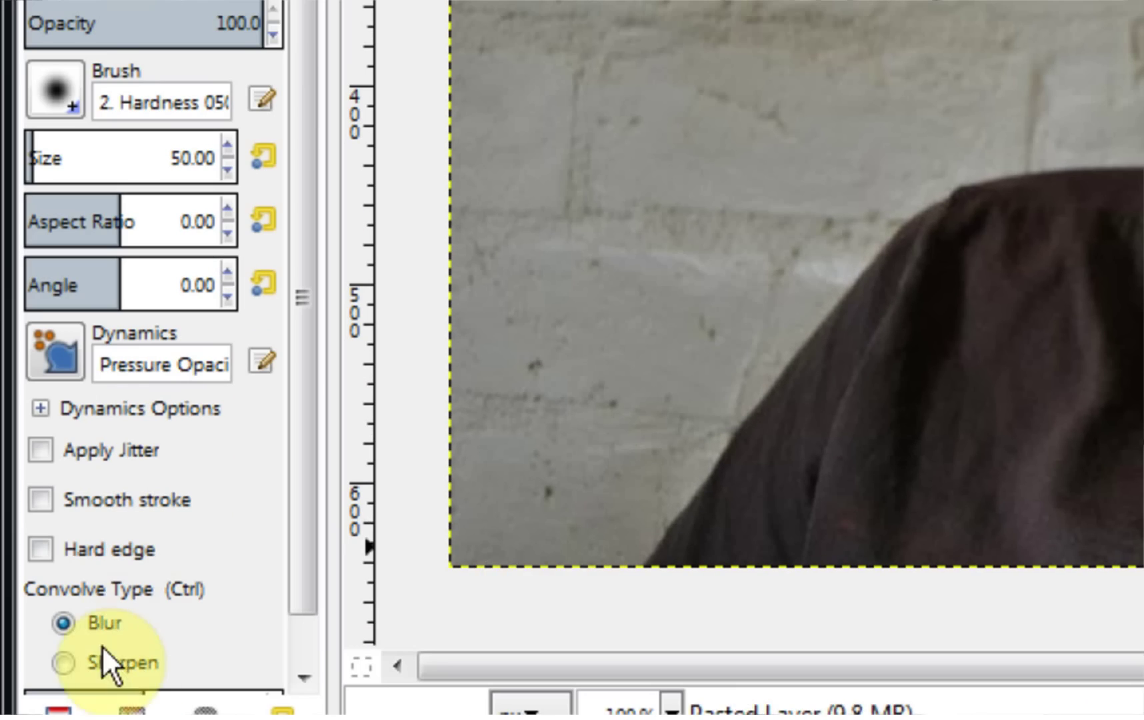
Set the convolve type to Sharpen, try sharpening across the man's hair, and undo the strokes
{"action": "left_click", "coordinate": [114, 667]}
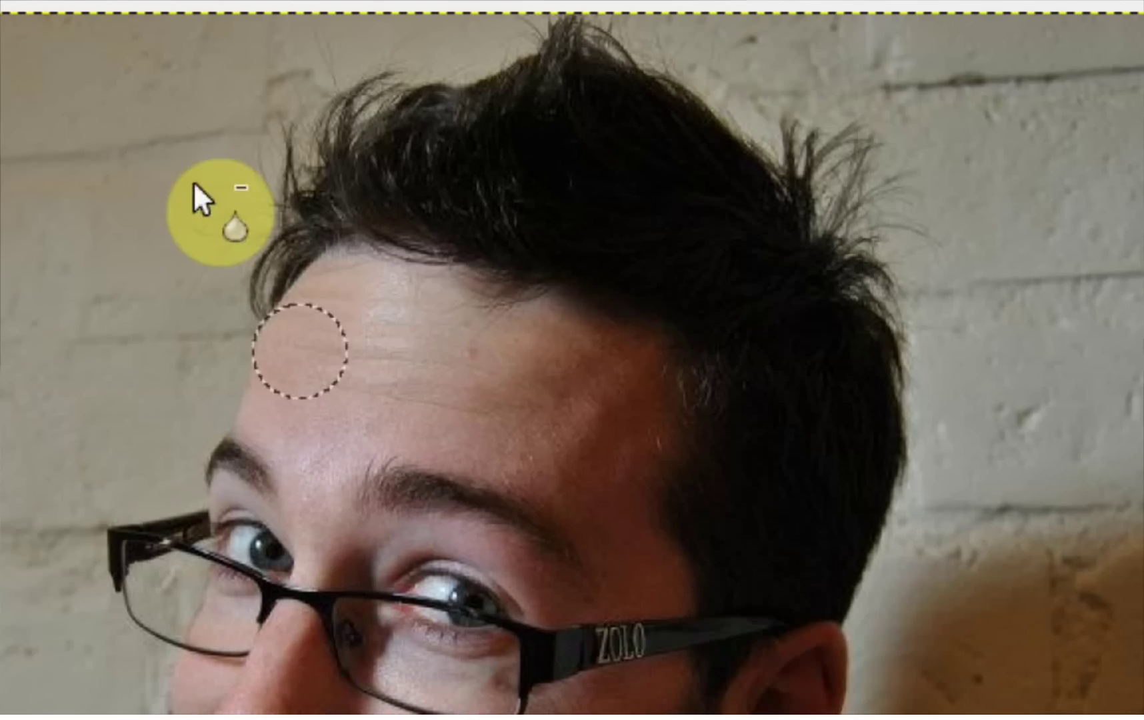
{"action": "left_click_drag", "start_coordinate": [458, 148], "coordinate": [474, 152]}
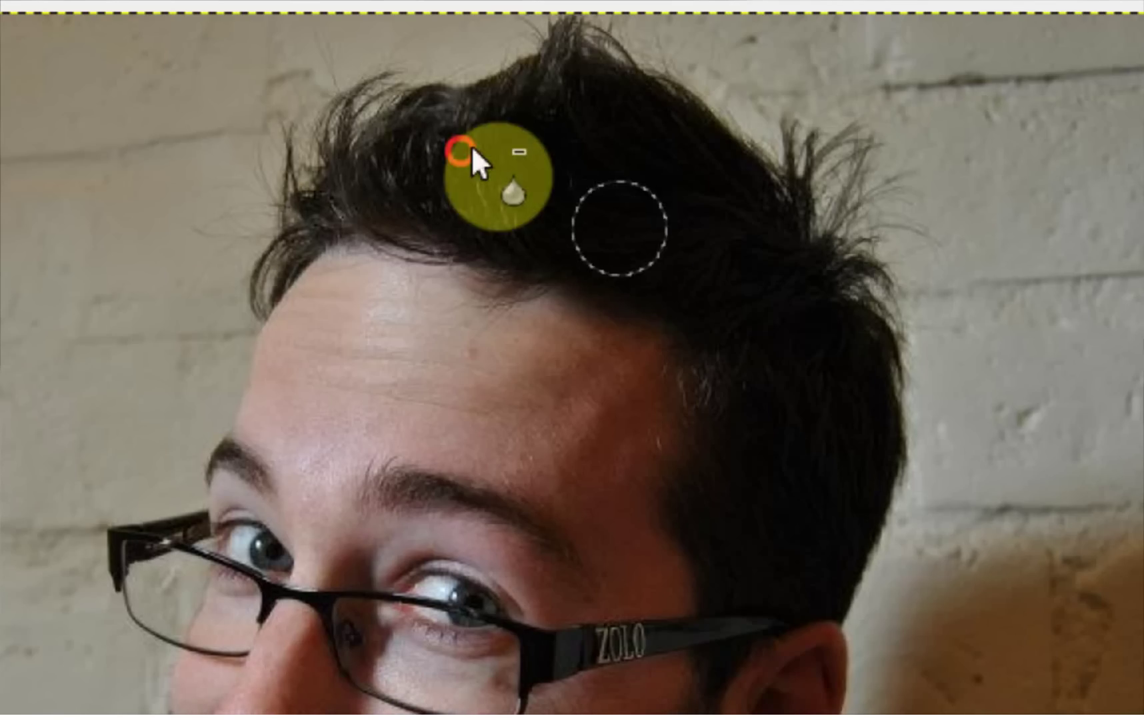
{"action": "left_click_drag", "start_coordinate": [386, 108], "coordinate": [377, 124]}
{"action": "left_click", "coordinate": [529, 158]}
{"action": "left_click", "coordinate": [490, 84]}
{"action": "left_click", "coordinate": [541, 133]}
{"action": "left_click", "coordinate": [602, 77]}
{"action": "left_click", "coordinate": [442, 127]}
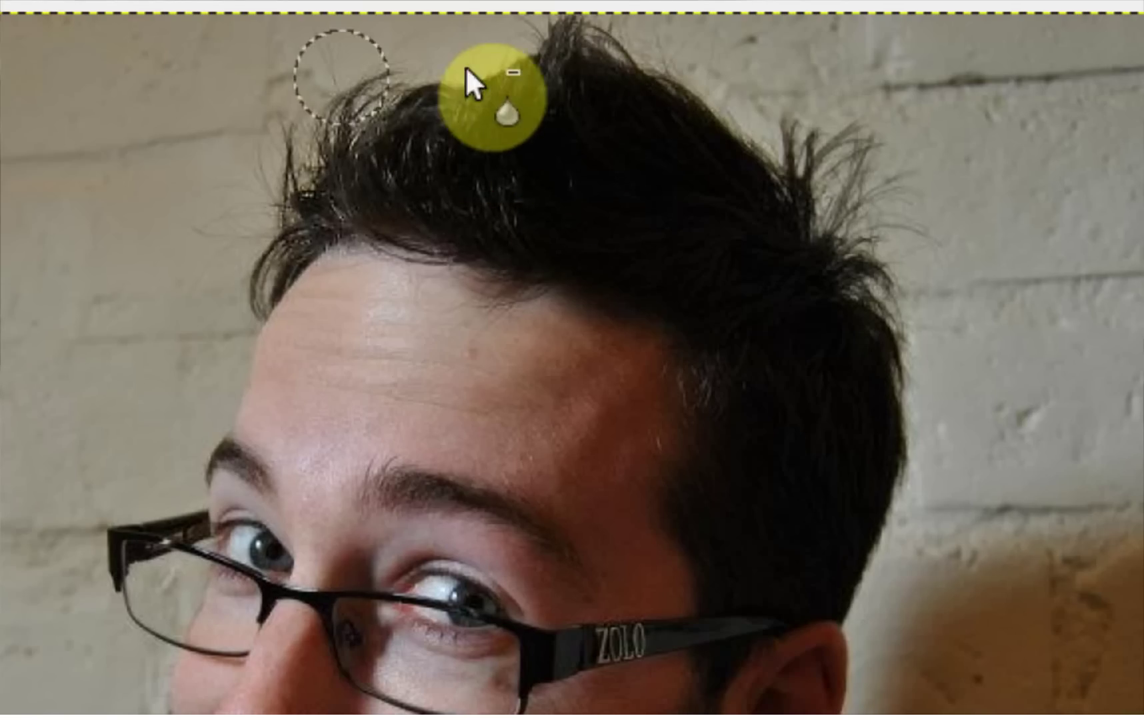
{"action": "left_click", "coordinate": [401, 232]}
{"action": "left_click", "coordinate": [820, 161]}
{"action": "left_click", "coordinate": [826, 164]}
{"action": "left_click", "coordinate": [764, 123]}
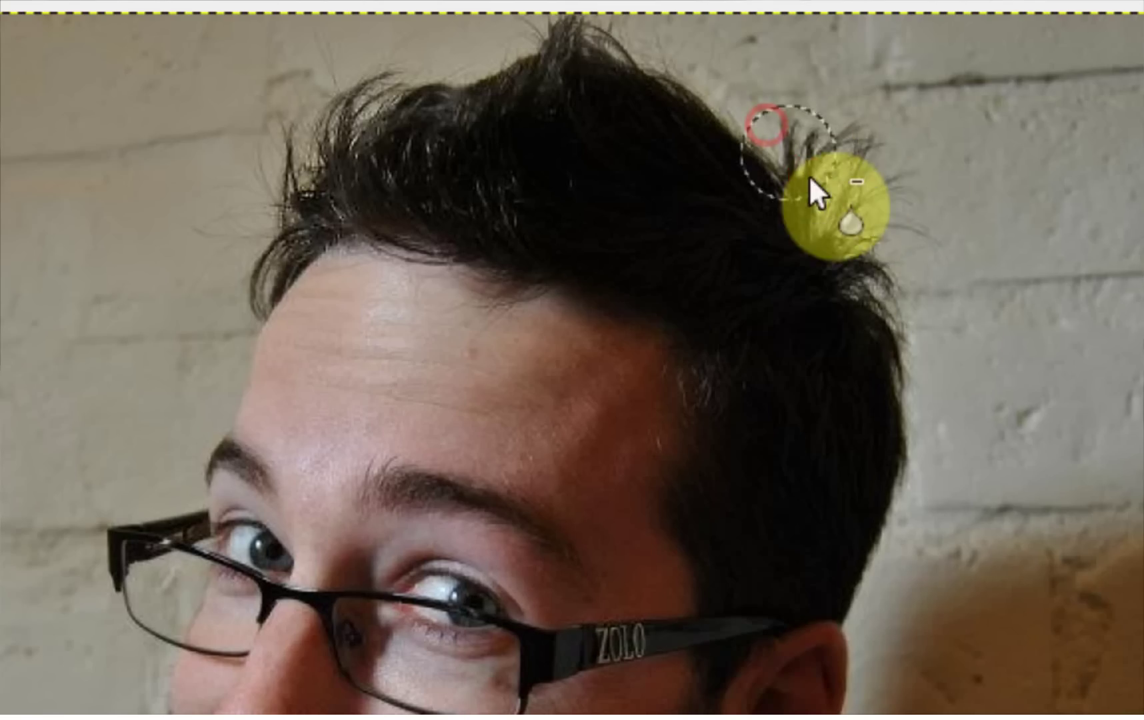
{"action": "left_click", "coordinate": [826, 133]}
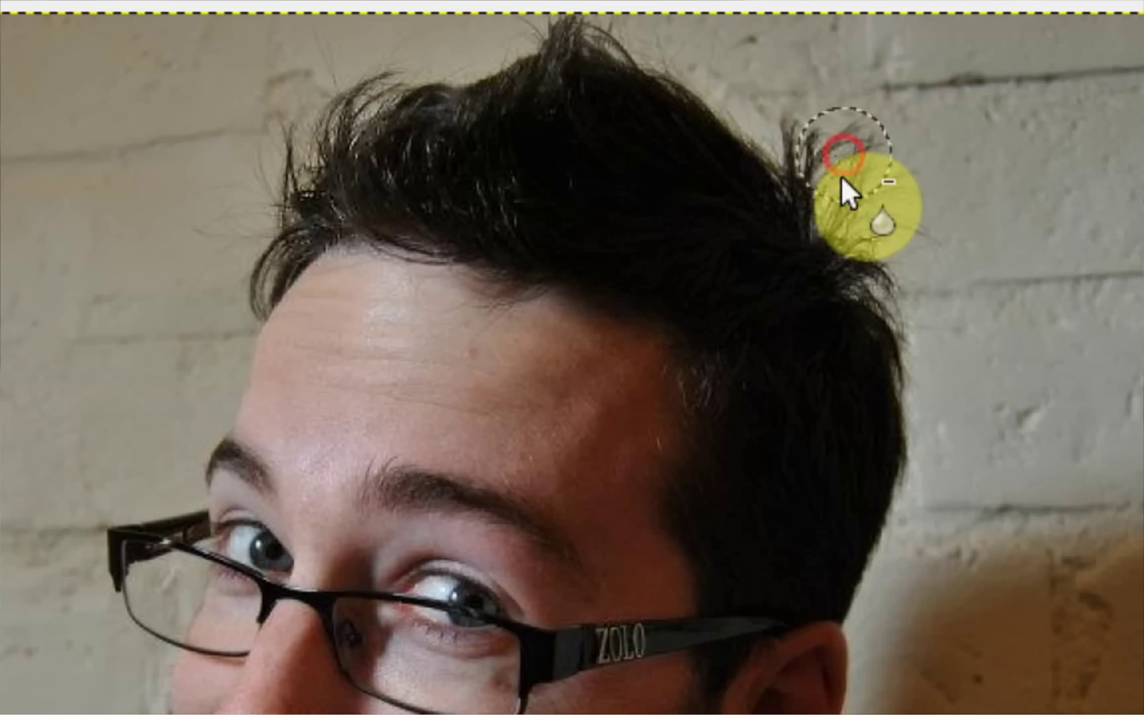
{"action": "left_click", "coordinate": [326, 32]}
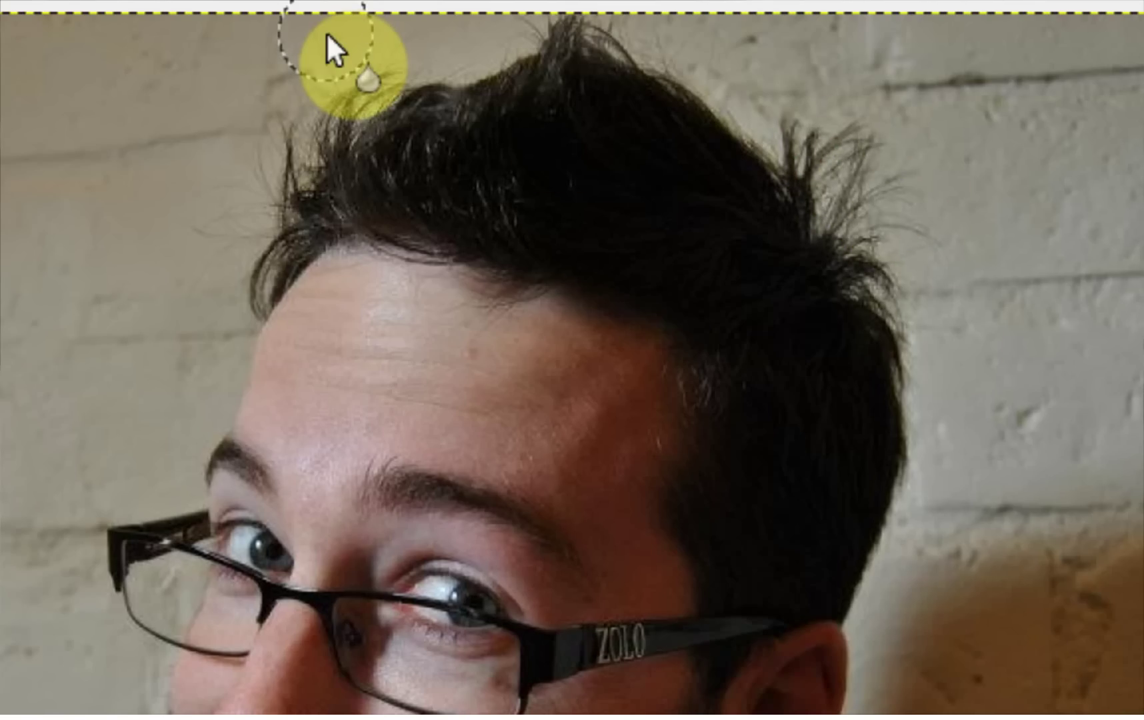
{"action": "key", "text": "ctrl+z"}
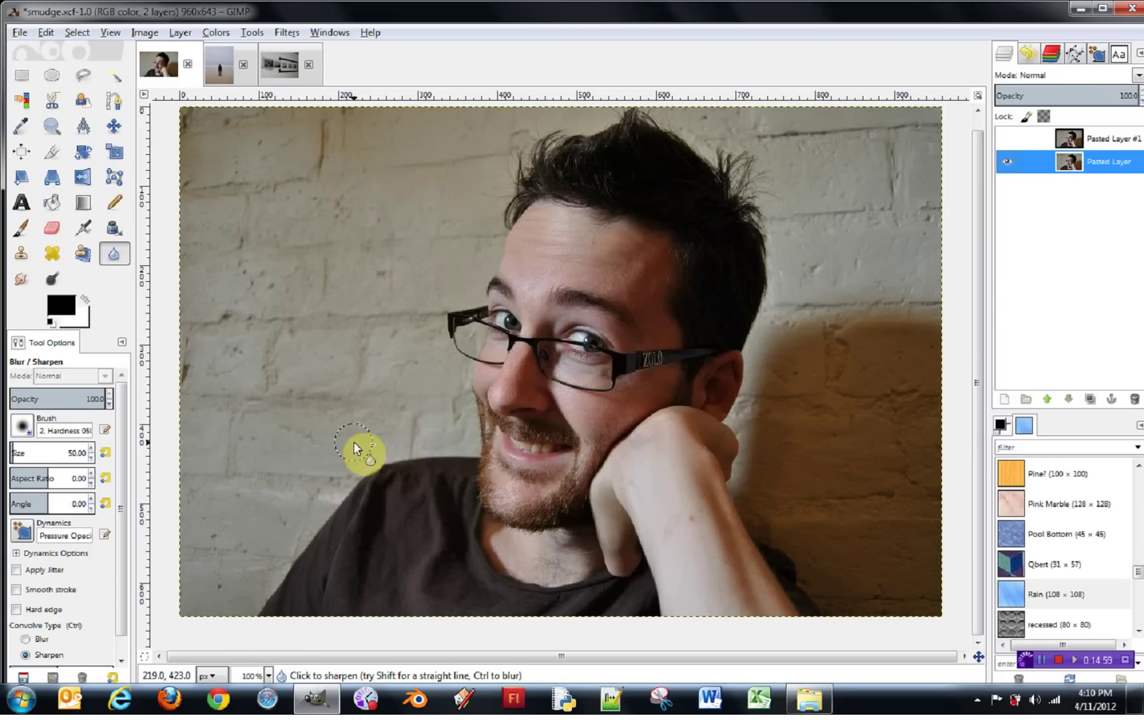
Switch the convolve type back to Blur and soften the man's forehead down to the glasses
{"action": "left_click", "coordinate": [31, 641]}
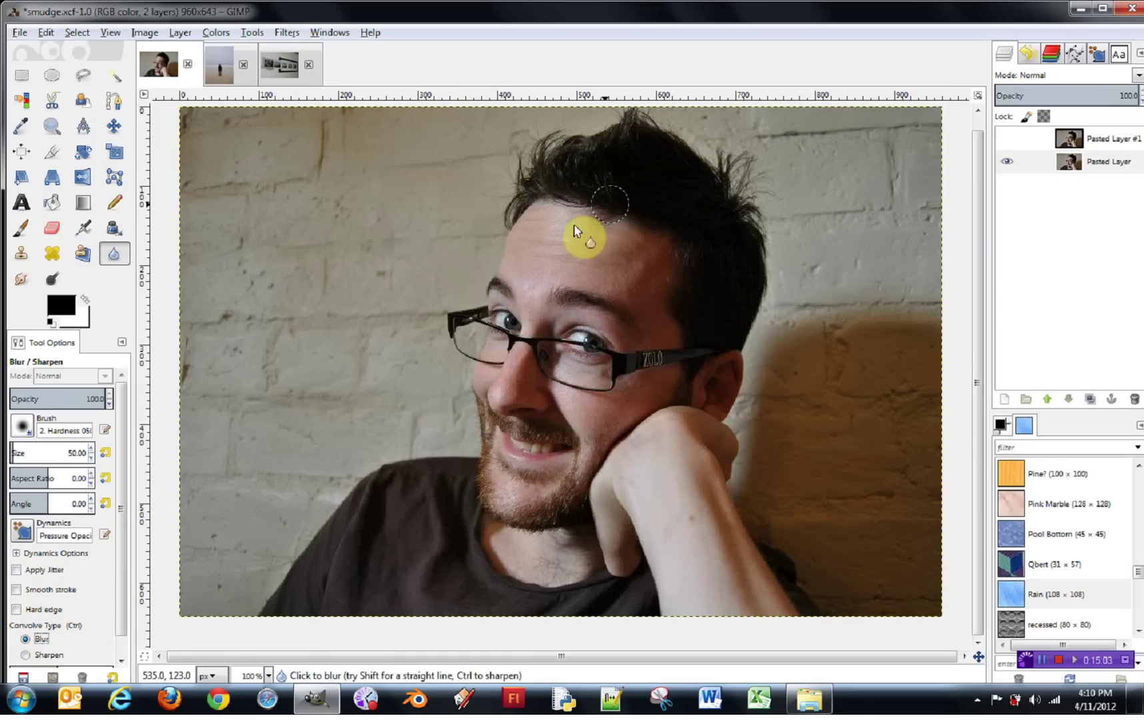
{"action": "mouse_move", "coordinate": [563, 246]}
{"action": "left_mouse_down"}
{"action": "mouse_move", "coordinate": [520, 258]}
{"action": "mouse_move", "coordinate": [572, 263]}
{"action": "mouse_move", "coordinate": [520, 295]}
{"action": "mouse_move", "coordinate": [492, 370]}
{"action": "mouse_move", "coordinate": [589, 297]}
{"action": "mouse_move", "coordinate": [523, 311]}
{"action": "left_mouse_up"}
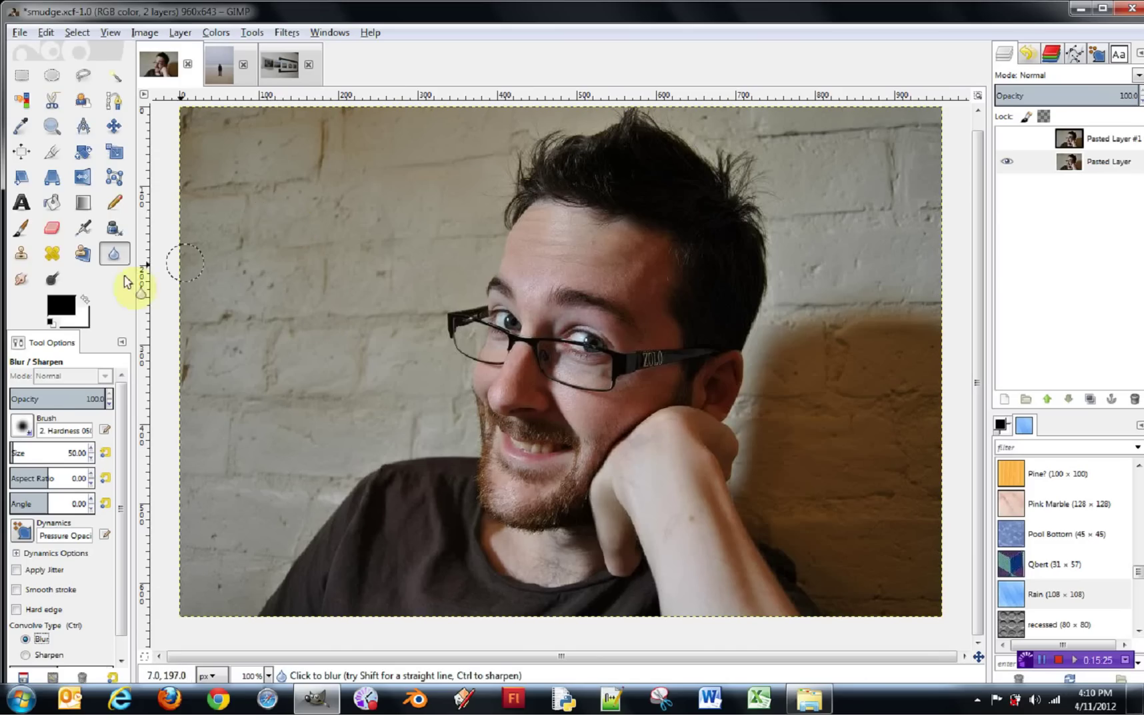
Activate the Smudge tool and set its rate to 20
{"action": "left_click", "coordinate": [21, 280]}
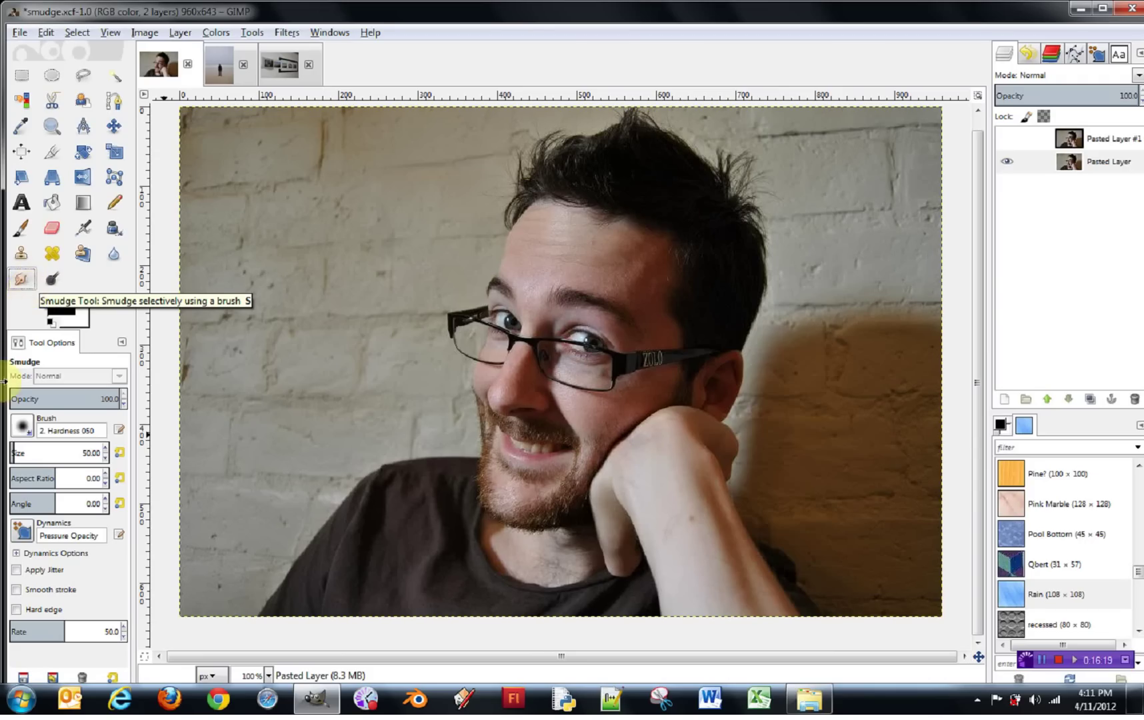
{"action": "left_click_drag", "start_coordinate": [65, 631], "coordinate": [33, 632]}
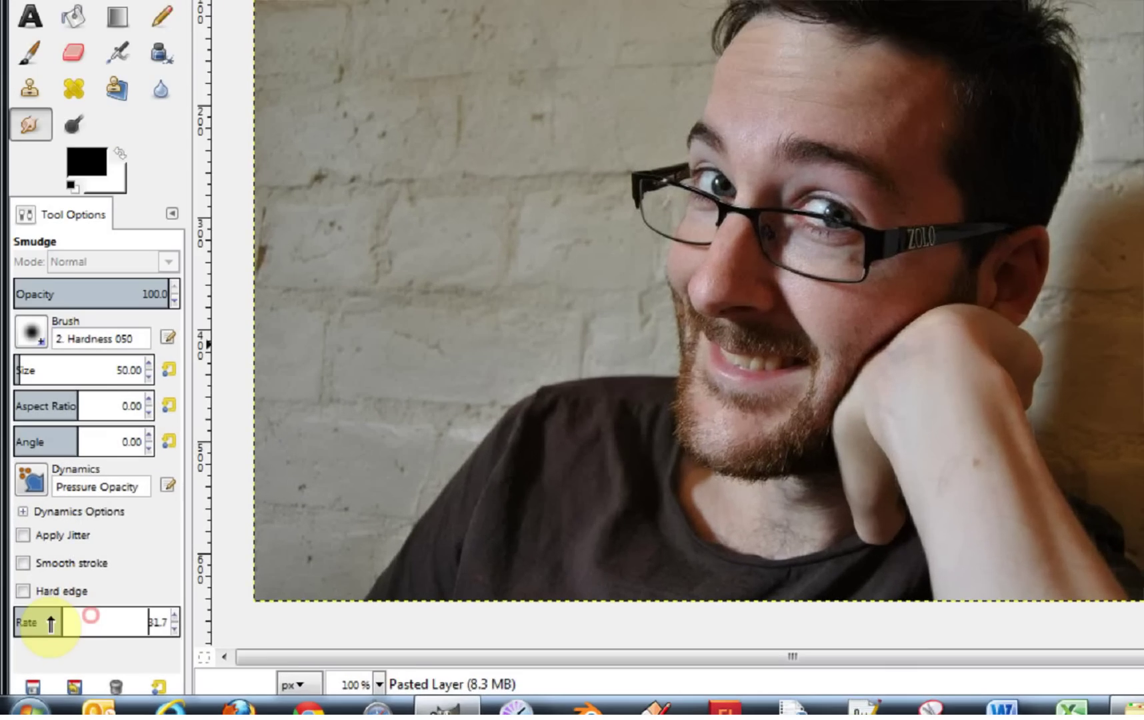
{"action": "left_click_drag", "start_coordinate": [253, 597], "coordinate": [348, 585]}
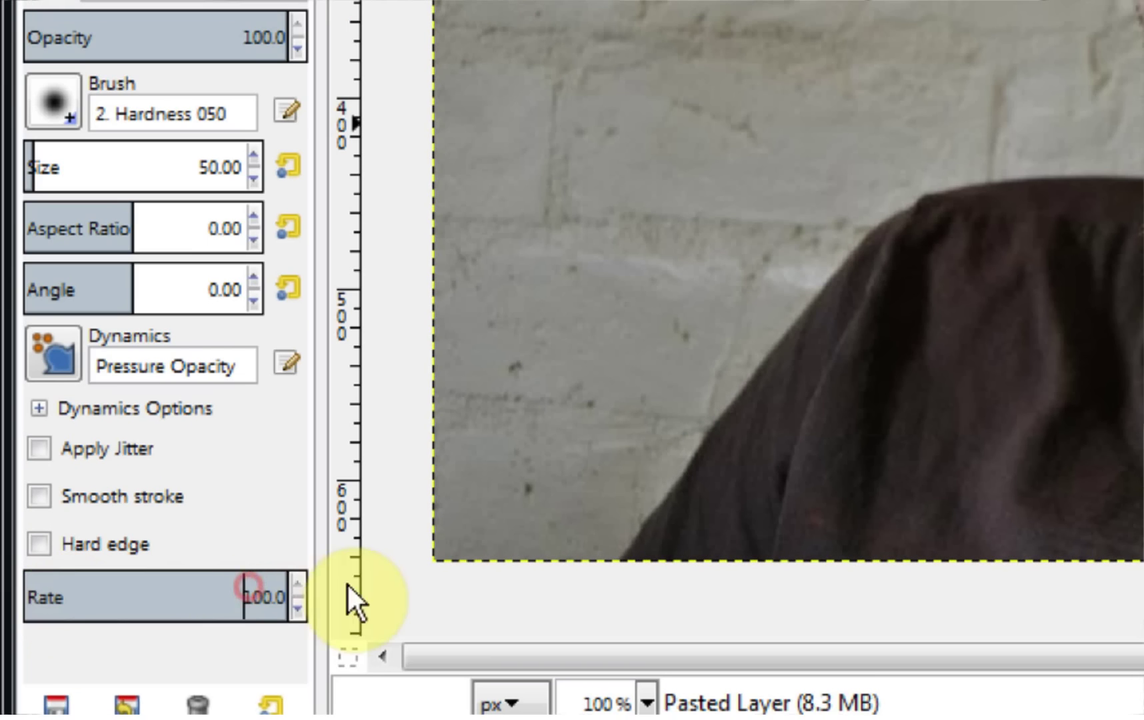
{"action": "type", "text": "20"}
{"action": "key", "text": "BackSpace"}
{"action": "key", "text": "BackSpace"}
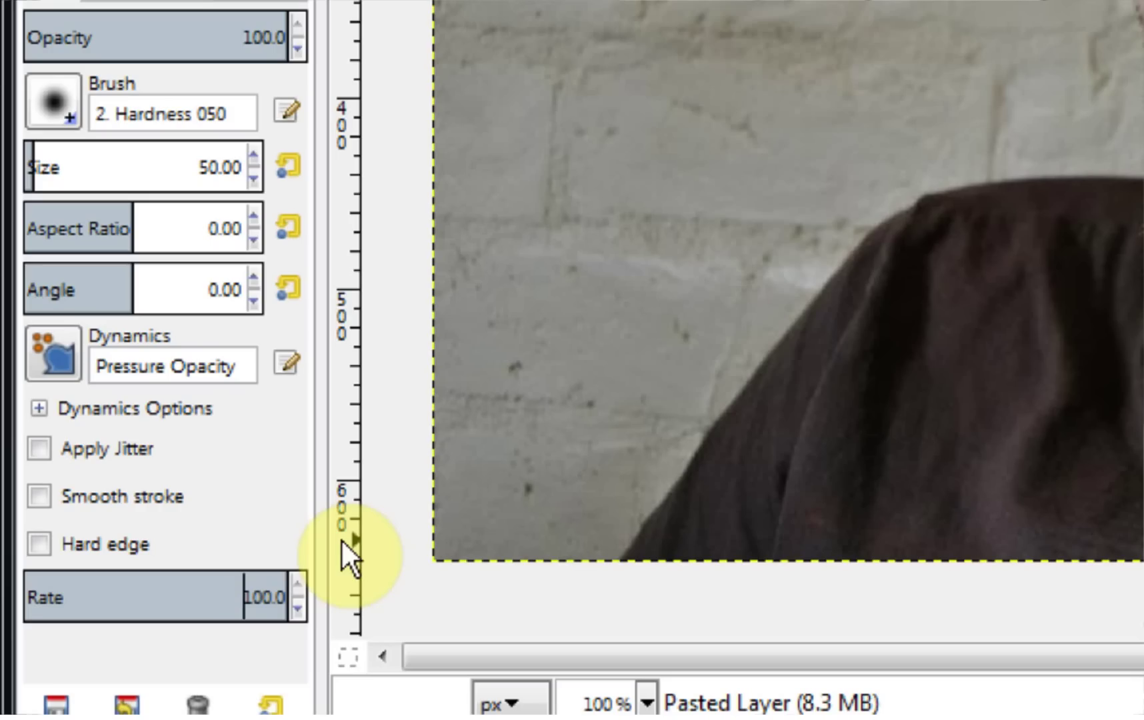
{"action": "key", "text": "ctrl+shift+Right"}
{"action": "type", "text": "20"}
{"action": "key", "text": "Return"}
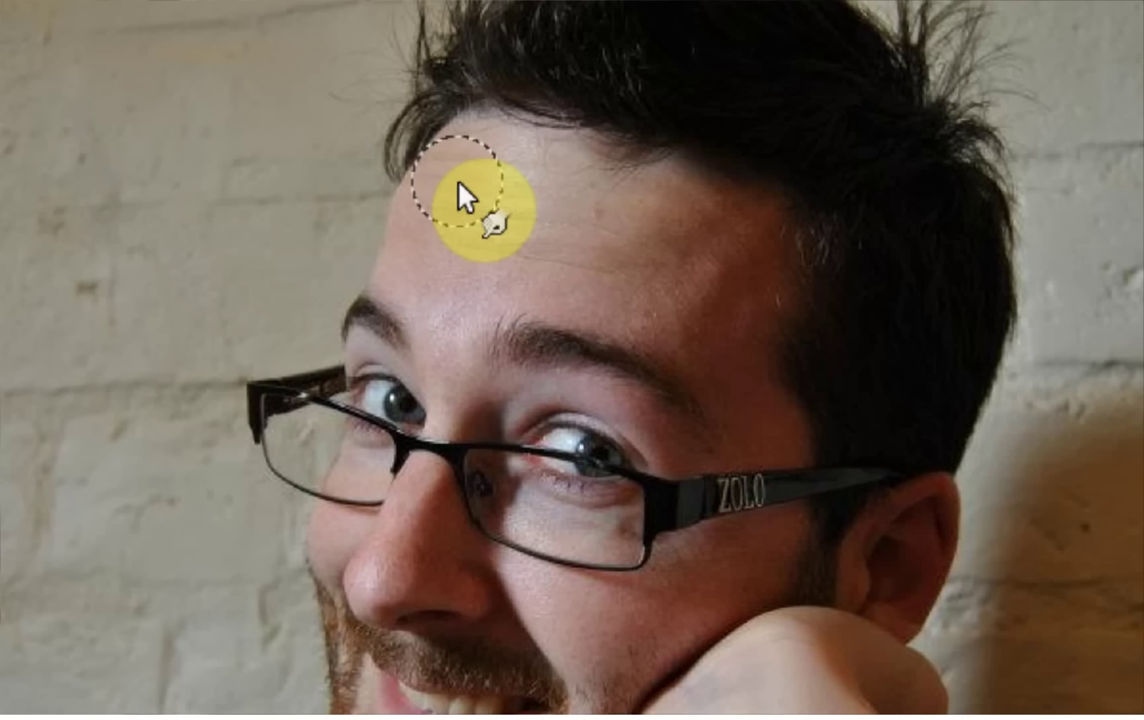
Smudge back and forth across the man's forehead to smooth out the wrinkles
{"action": "mouse_move", "coordinate": [458, 172]}
{"action": "left_mouse_down"}
{"action": "mouse_move", "coordinate": [516, 175]}
{"action": "mouse_move", "coordinate": [427, 227]}
{"action": "mouse_move", "coordinate": [445, 179]}
{"action": "mouse_move", "coordinate": [494, 177]}
{"action": "mouse_move", "coordinate": [478, 249]}
{"action": "left_mouse_up"}
{"action": "mouse_move", "coordinate": [494, 193]}
{"action": "left_mouse_down"}
{"action": "mouse_move", "coordinate": [494, 226]}
{"action": "mouse_move", "coordinate": [523, 276]}
{"action": "left_mouse_up"}
{"action": "left_click_drag", "start_coordinate": [554, 204], "coordinate": [592, 270]}
{"action": "mouse_move", "coordinate": [638, 206]}
{"action": "left_mouse_down"}
{"action": "mouse_move", "coordinate": [665, 234]}
{"action": "mouse_move", "coordinate": [721, 252]}
{"action": "mouse_move", "coordinate": [713, 334]}
{"action": "mouse_move", "coordinate": [556, 294]}
{"action": "mouse_move", "coordinate": [451, 326]}
{"action": "left_mouse_up"}
{"action": "mouse_move", "coordinate": [451, 326]}
{"action": "left_mouse_down"}
{"action": "mouse_move", "coordinate": [403, 282]}
{"action": "mouse_move", "coordinate": [451, 176]}
{"action": "mouse_move", "coordinate": [538, 168]}
{"action": "mouse_move", "coordinate": [451, 243]}
{"action": "mouse_move", "coordinate": [611, 257]}
{"action": "left_mouse_up"}
{"action": "mouse_move", "coordinate": [518, 219]}
{"action": "left_mouse_down"}
{"action": "mouse_move", "coordinate": [651, 240]}
{"action": "mouse_move", "coordinate": [674, 222]}
{"action": "mouse_move", "coordinate": [742, 314]}
{"action": "mouse_move", "coordinate": [565, 280]}
{"action": "mouse_move", "coordinate": [708, 268]}
{"action": "mouse_move", "coordinate": [474, 266]}
{"action": "mouse_move", "coordinate": [488, 265]}
{"action": "left_mouse_up"}
{"action": "left_click_drag", "start_coordinate": [450, 317], "coordinate": [440, 305]}
{"action": "left_click_drag", "start_coordinate": [443, 234], "coordinate": [480, 212]}
{"action": "mouse_move", "coordinate": [462, 148]}
{"action": "left_mouse_down"}
{"action": "mouse_move", "coordinate": [479, 167]}
{"action": "mouse_move", "coordinate": [628, 212]}
{"action": "mouse_move", "coordinate": [717, 263]}
{"action": "mouse_move", "coordinate": [728, 339]}
{"action": "left_mouse_up"}
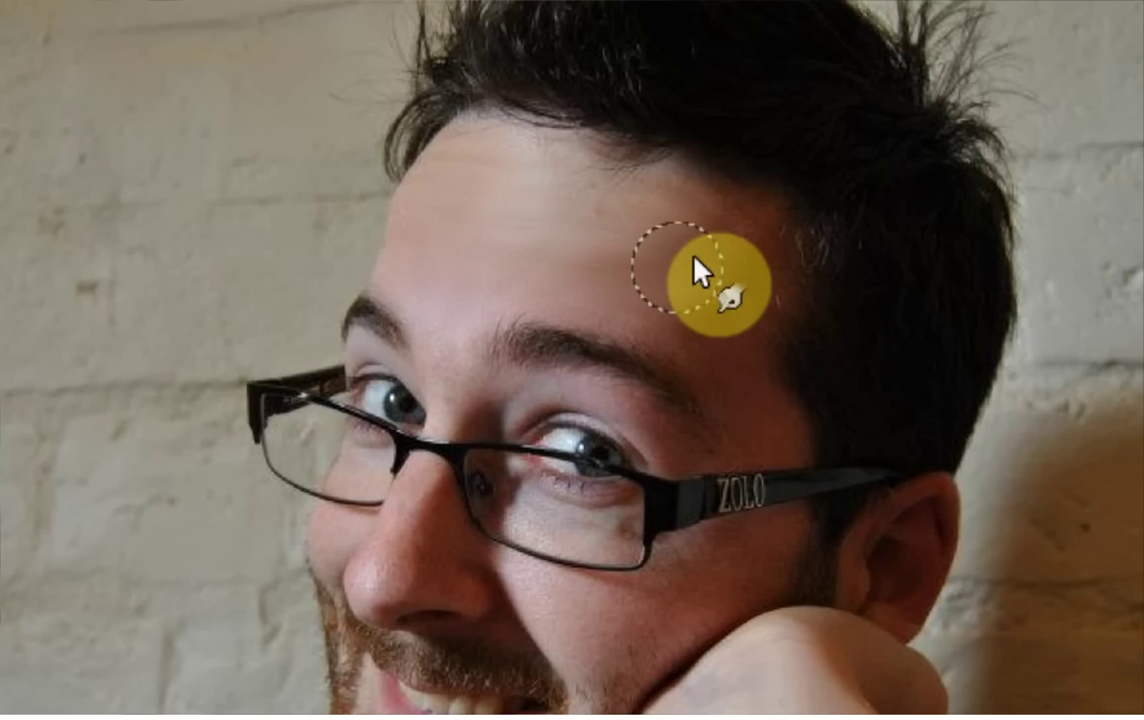
{"action": "mouse_move", "coordinate": [471, 155]}
{"action": "left_mouse_down"}
{"action": "mouse_move", "coordinate": [413, 262]}
{"action": "mouse_move", "coordinate": [407, 249]}
{"action": "mouse_move", "coordinate": [469, 160]}
{"action": "mouse_move", "coordinate": [446, 192]}
{"action": "mouse_move", "coordinate": [447, 228]}
{"action": "mouse_move", "coordinate": [488, 176]}
{"action": "mouse_move", "coordinate": [515, 166]}
{"action": "mouse_move", "coordinate": [523, 265]}
{"action": "mouse_move", "coordinate": [520, 251]}
{"action": "mouse_move", "coordinate": [635, 256]}
{"action": "mouse_move", "coordinate": [656, 216]}
{"action": "mouse_move", "coordinate": [737, 330]}
{"action": "mouse_move", "coordinate": [702, 357]}
{"action": "mouse_move", "coordinate": [631, 322]}
{"action": "mouse_move", "coordinate": [503, 295]}
{"action": "mouse_move", "coordinate": [515, 307]}
{"action": "mouse_move", "coordinate": [493, 307]}
{"action": "mouse_move", "coordinate": [466, 340]}
{"action": "mouse_move", "coordinate": [455, 400]}
{"action": "mouse_move", "coordinate": [698, 156]}
{"action": "mouse_move", "coordinate": [731, 266]}
{"action": "left_mouse_up"}
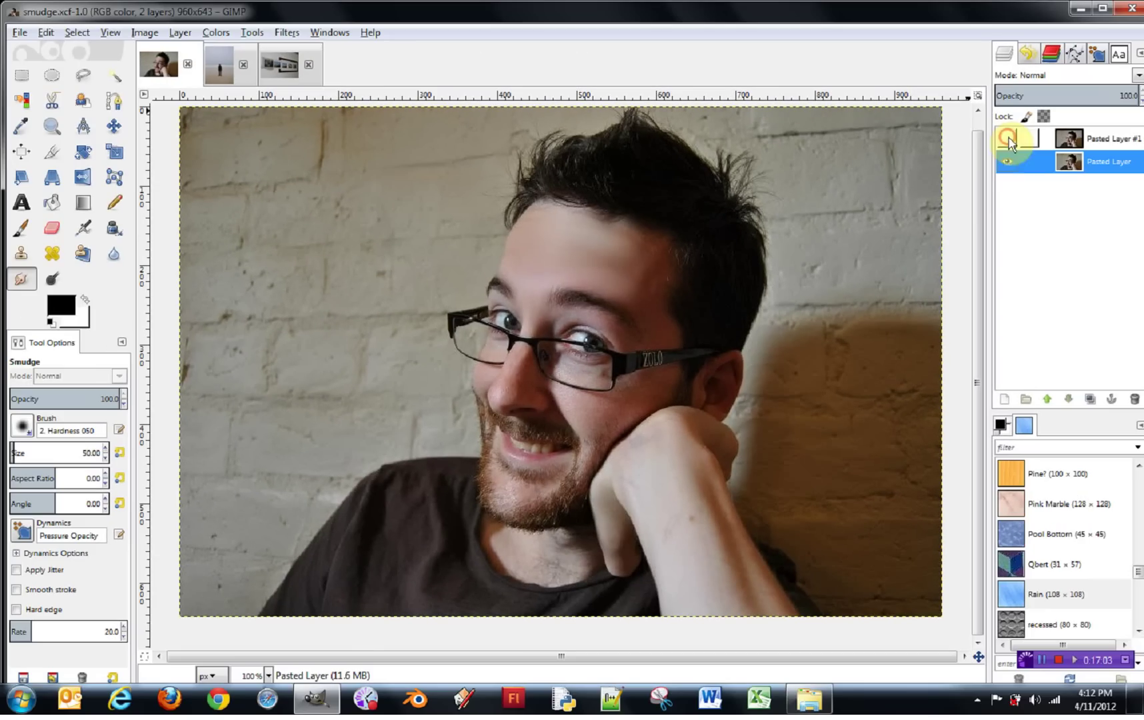
Toggle the visibility of Pasted Layer #1 to compare the portrait before and after smudging, leaving that layer hidden
{"action": "left_click", "coordinate": [1007, 138]}
{"action": "left_click", "coordinate": [1009, 140]}
{"action": "left_click", "coordinate": [1008, 140]}
{"action": "left_click", "coordinate": [1008, 140]}
{"action": "left_click", "coordinate": [1008, 140]}
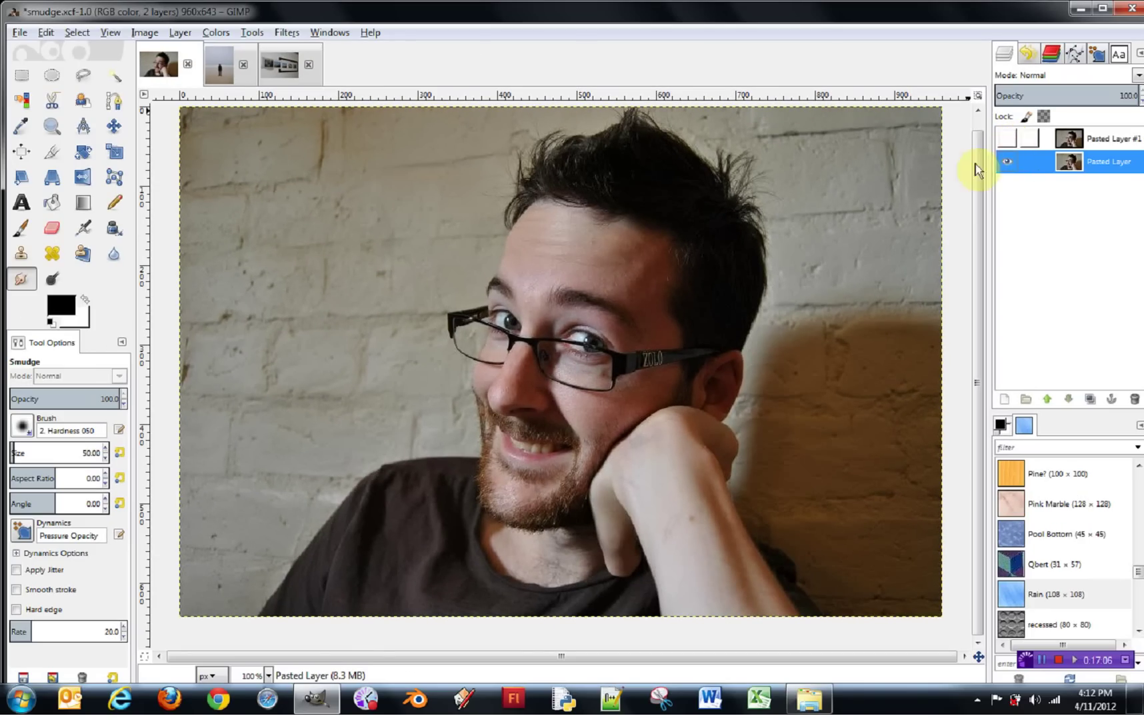
{"action": "left_click", "coordinate": [1007, 139]}
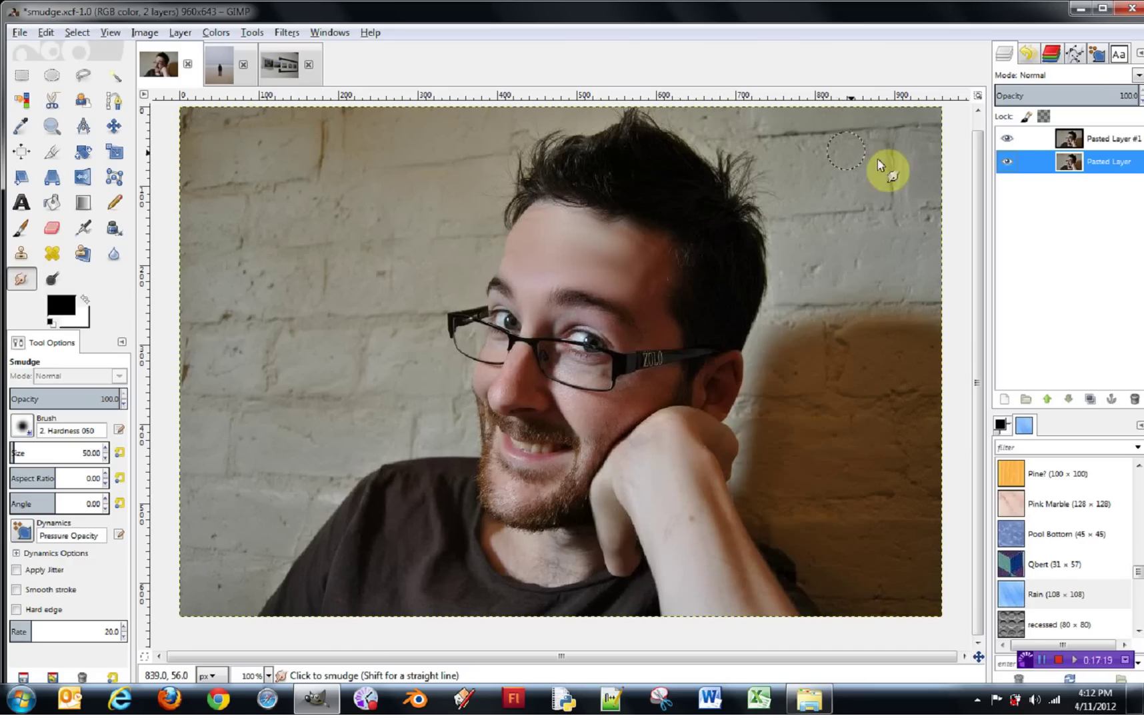
{"action": "left_click", "coordinate": [1007, 138]}
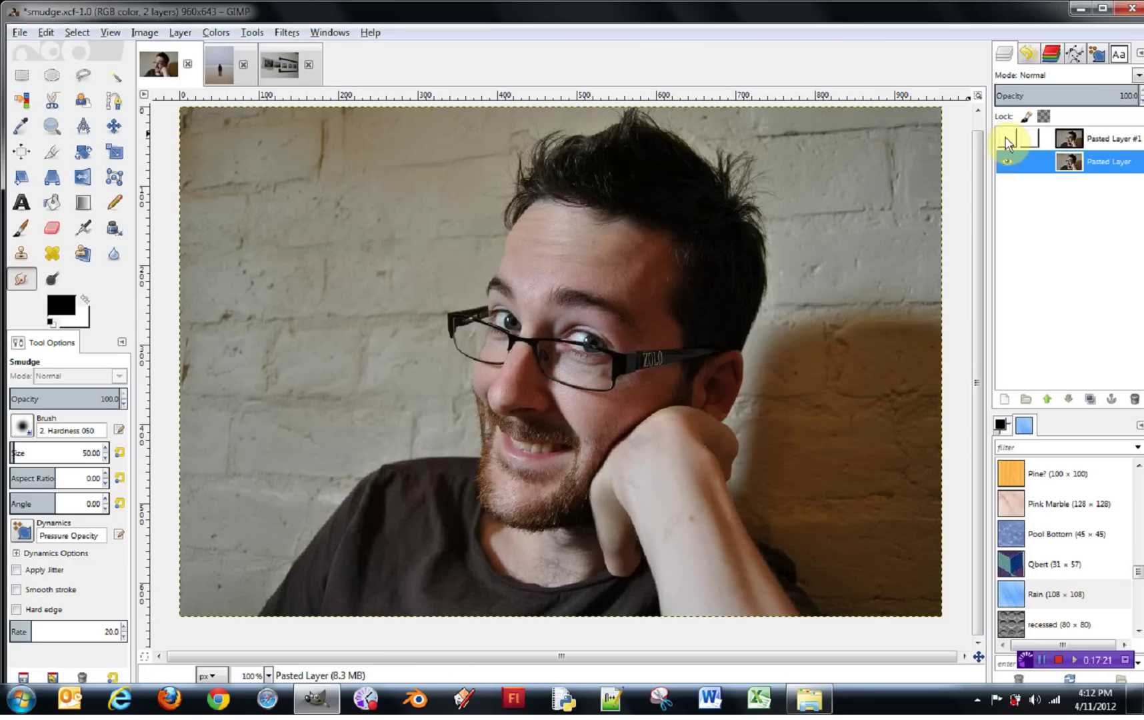
{"action": "left_click", "coordinate": [1007, 138]}
{"action": "left_click", "coordinate": [1006, 138]}
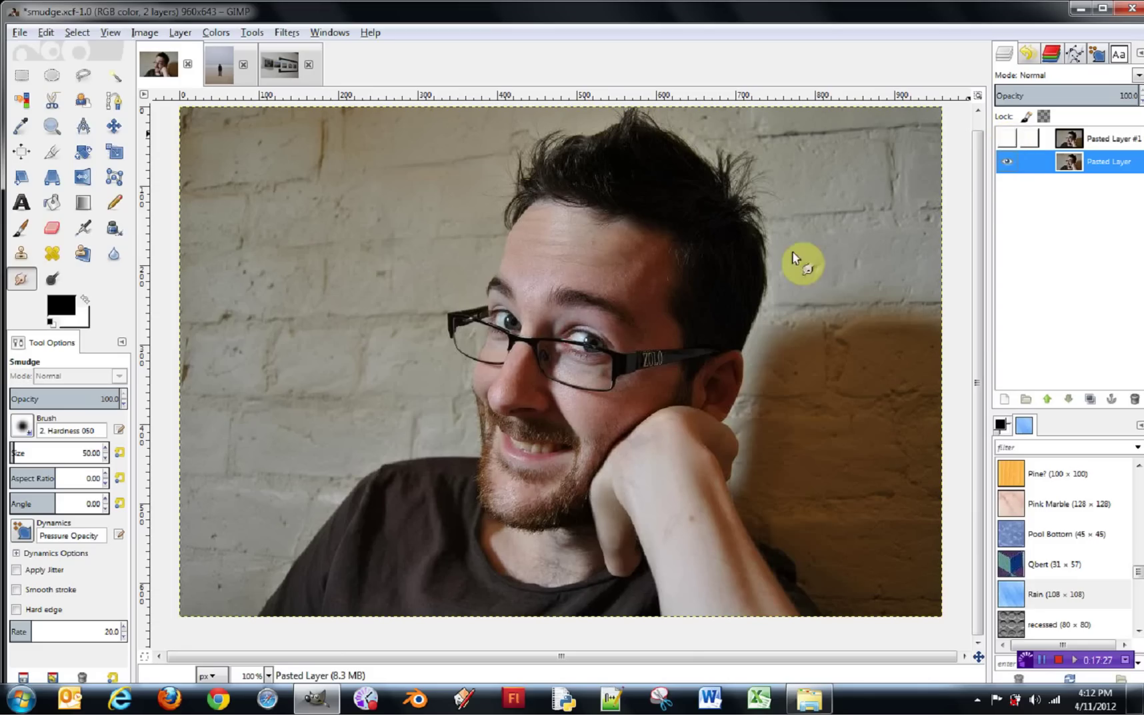
With the Dodge/Burn tool, dodge the man's forehead and burn a patch of the wall beside his head
{"action": "left_click", "coordinate": [53, 281]}
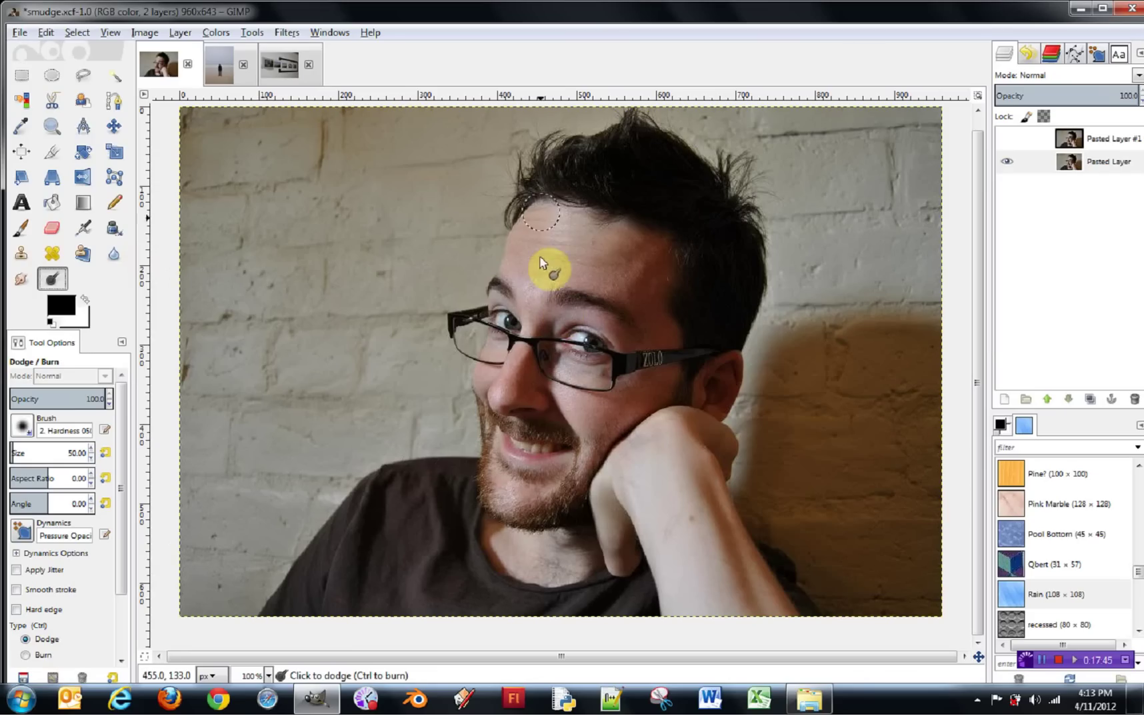
{"action": "mouse_move", "coordinate": [543, 223]}
{"action": "left_mouse_down"}
{"action": "mouse_move", "coordinate": [517, 262]}
{"action": "mouse_move", "coordinate": [561, 226]}
{"action": "mouse_move", "coordinate": [536, 261]}
{"action": "mouse_move", "coordinate": [559, 270]}
{"action": "mouse_move", "coordinate": [596, 235]}
{"action": "mouse_move", "coordinate": [565, 278]}
{"action": "mouse_move", "coordinate": [617, 231]}
{"action": "left_mouse_up"}
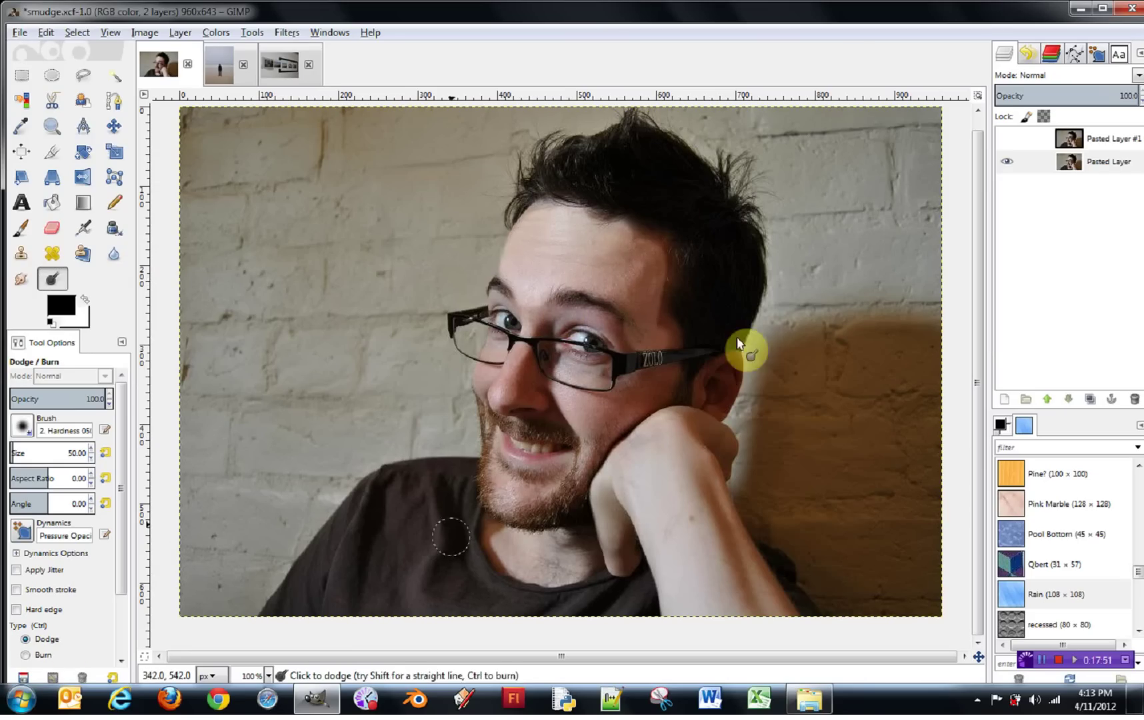
{"action": "key", "text": "ctrl"}
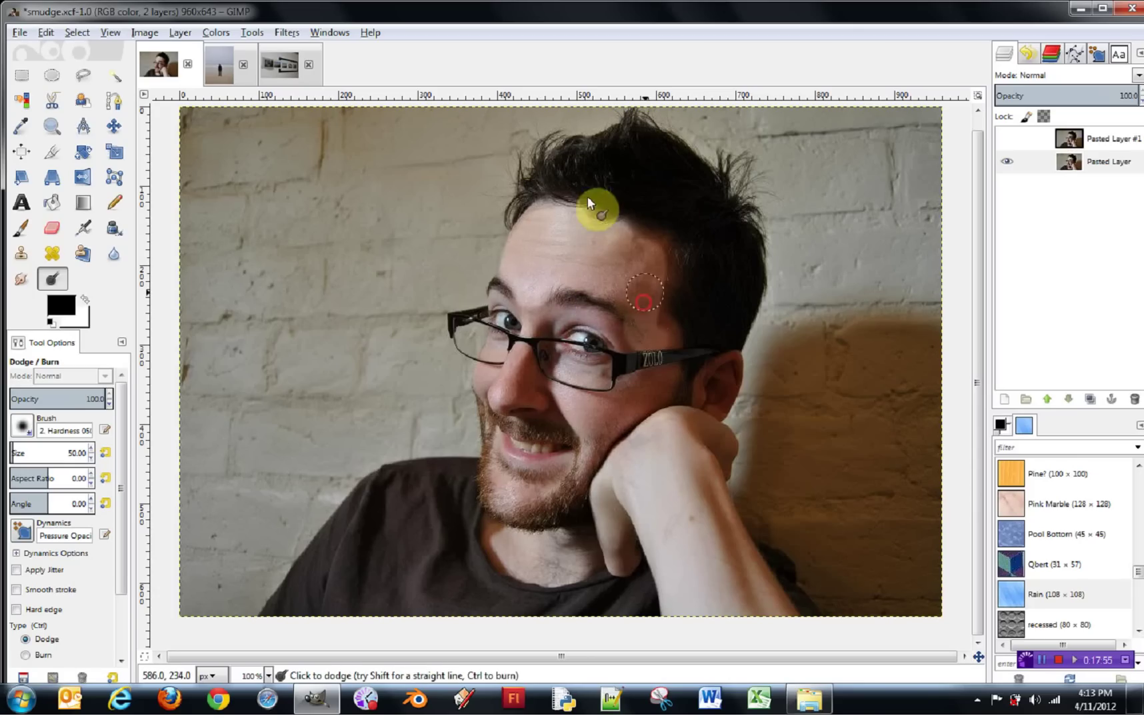
{"action": "key", "text": "ctrl"}
{"action": "mouse_move", "coordinate": [467, 200]}
{"action": "left_mouse_down"}
{"action": "mouse_move", "coordinate": [476, 176]}
{"action": "mouse_move", "coordinate": [468, 215]}
{"action": "mouse_move", "coordinate": [419, 223]}
{"action": "mouse_move", "coordinate": [461, 189]}
{"action": "mouse_move", "coordinate": [370, 229]}
{"action": "mouse_move", "coordinate": [405, 181]}
{"action": "mouse_move", "coordinate": [326, 251]}
{"action": "left_mouse_up"}
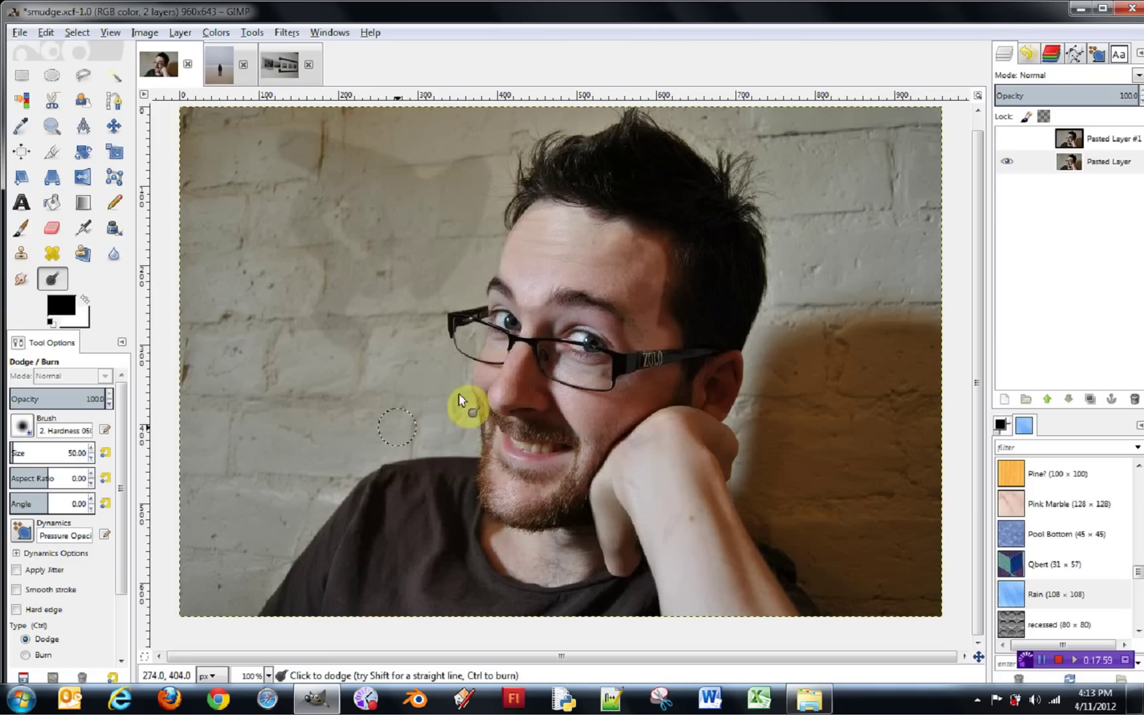
Switch the type to Burn and back to Dodge, and lighten the middle of the forehead again
{"action": "left_click", "coordinate": [25, 654]}
{"action": "left_click", "coordinate": [28, 639]}
{"action": "left_click", "coordinate": [28, 641]}
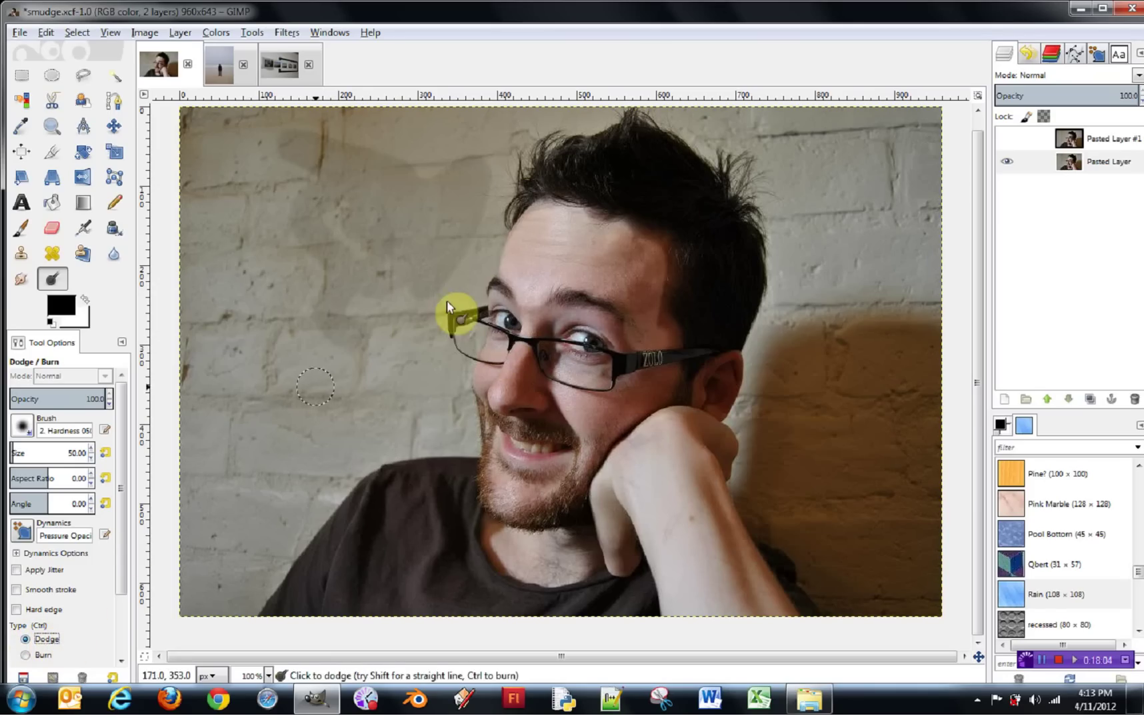
{"action": "mouse_move", "coordinate": [540, 237]}
{"action": "left_mouse_down"}
{"action": "mouse_move", "coordinate": [544, 248]}
{"action": "mouse_move", "coordinate": [587, 244]}
{"action": "left_mouse_up"}
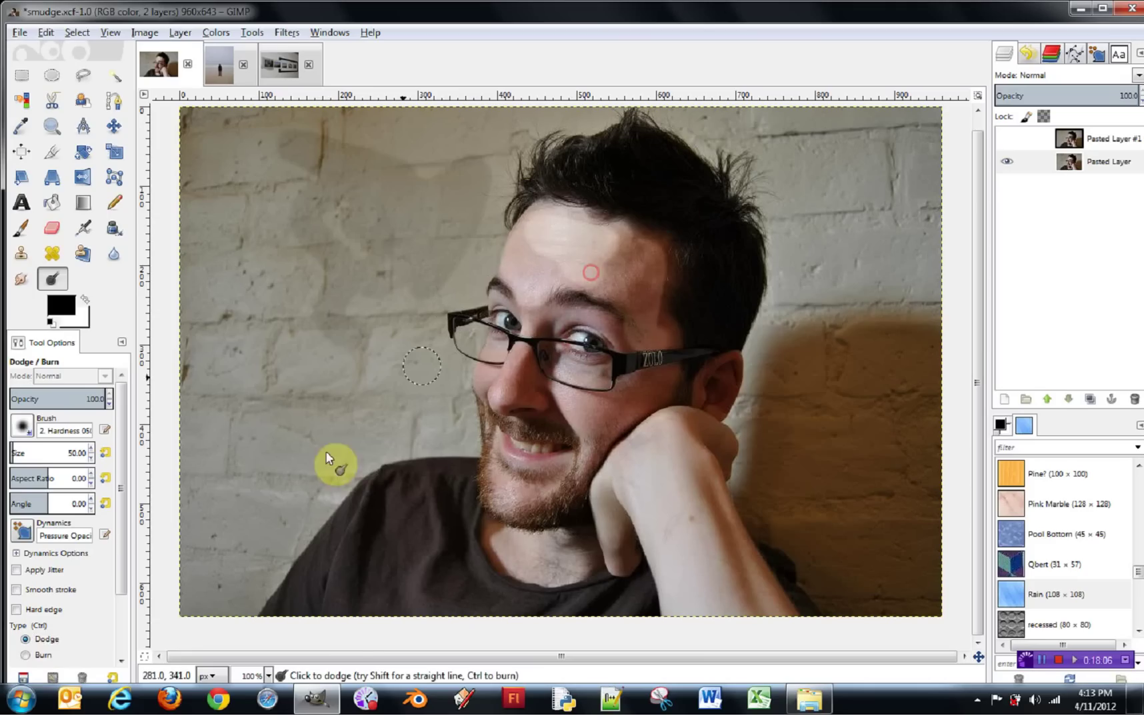
Switch the type to Burn, darken the lightened part of the forehead, and undo the dodge and burn strokes
{"action": "left_click", "coordinate": [42, 655]}
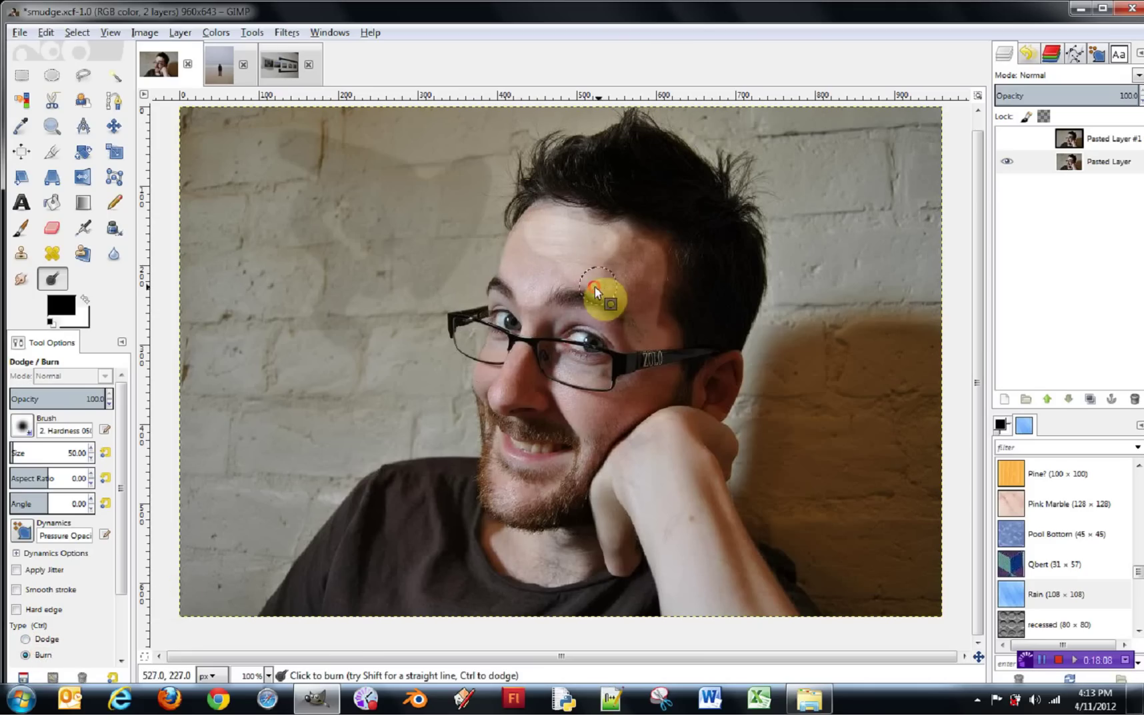
{"action": "left_click_drag", "start_coordinate": [547, 237], "coordinate": [567, 271]}
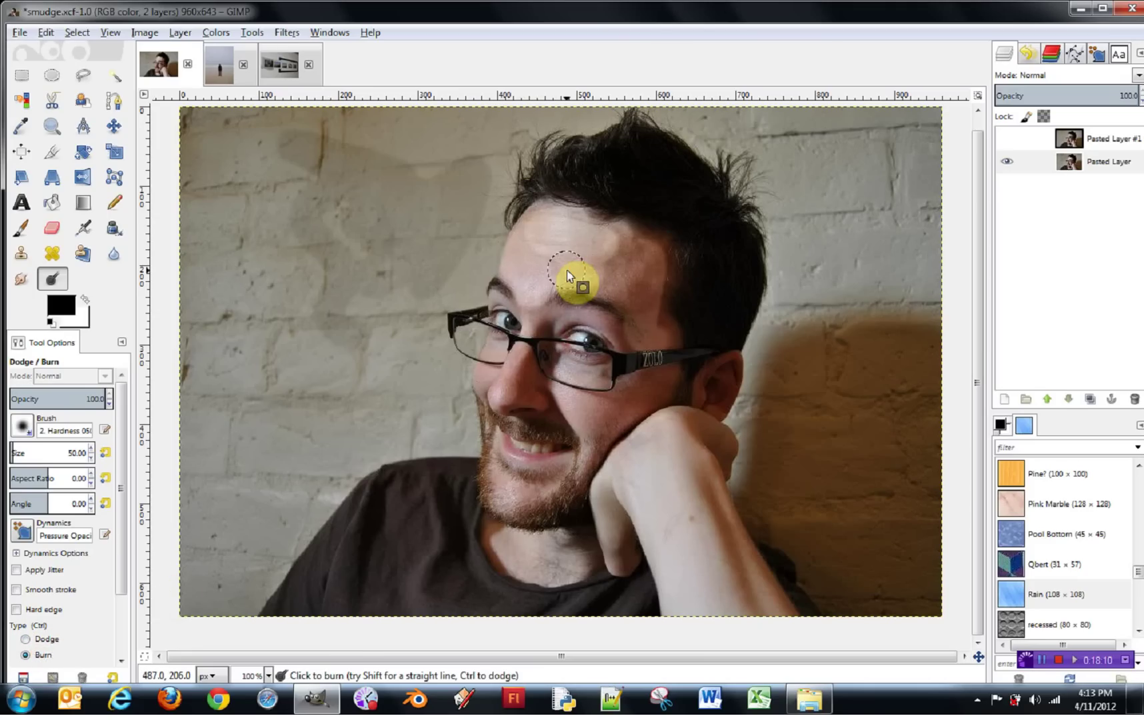
{"action": "key", "text": "ctrl+z"}
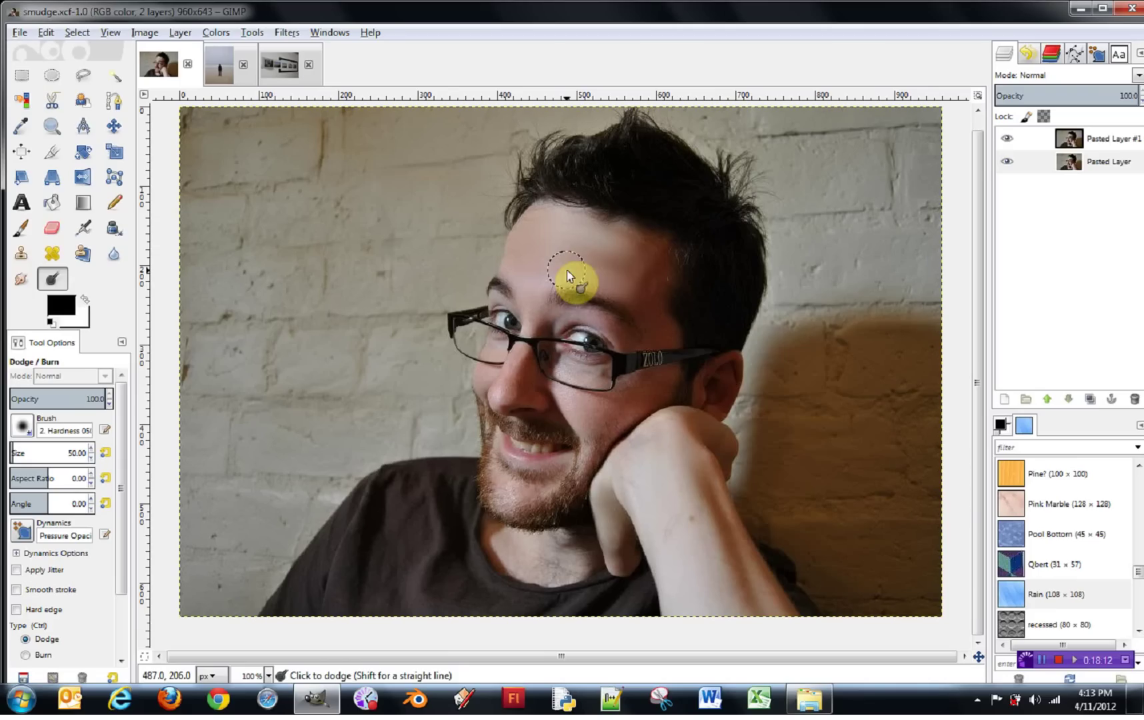
Hide Pasted Layer #1 and set the Dodge/Burn type to Dodge
{"action": "left_click", "coordinate": [1006, 138]}
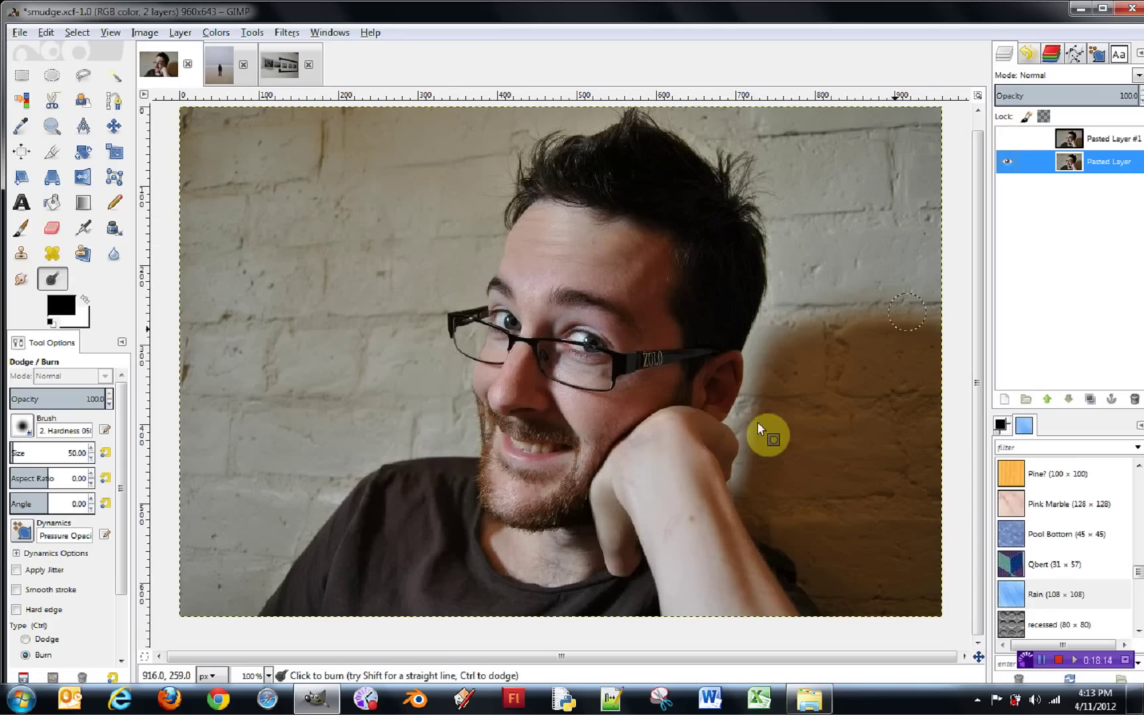
{"action": "left_click", "coordinate": [37, 655]}
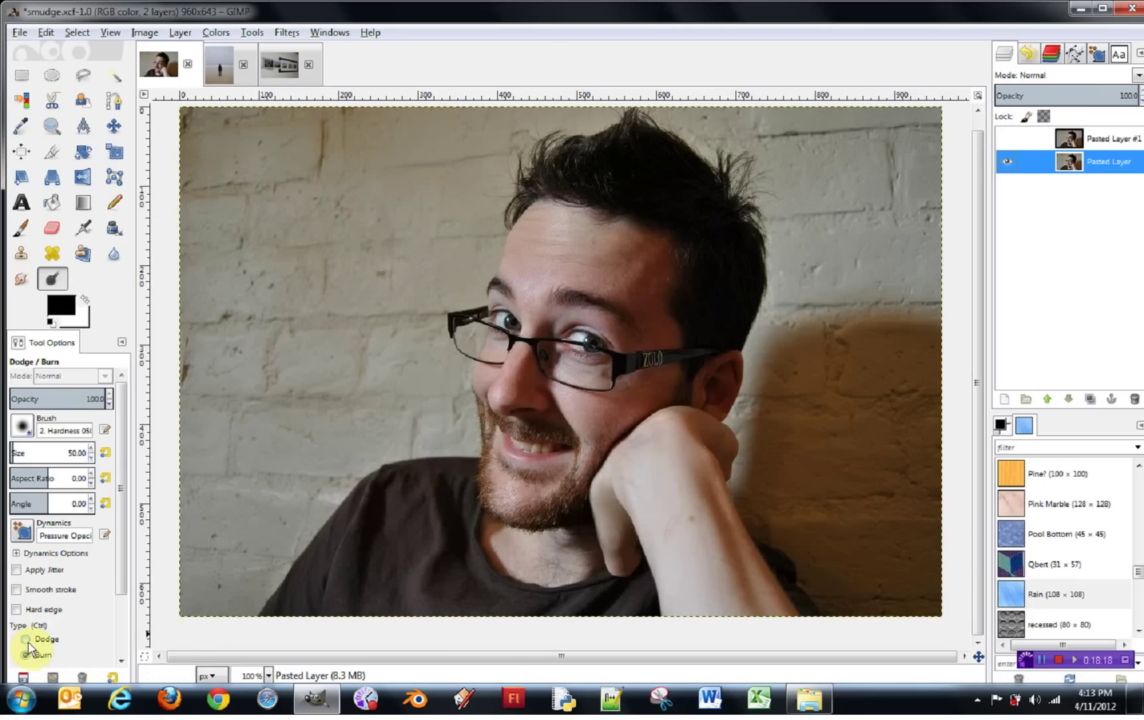
{"action": "left_click", "coordinate": [26, 639]}
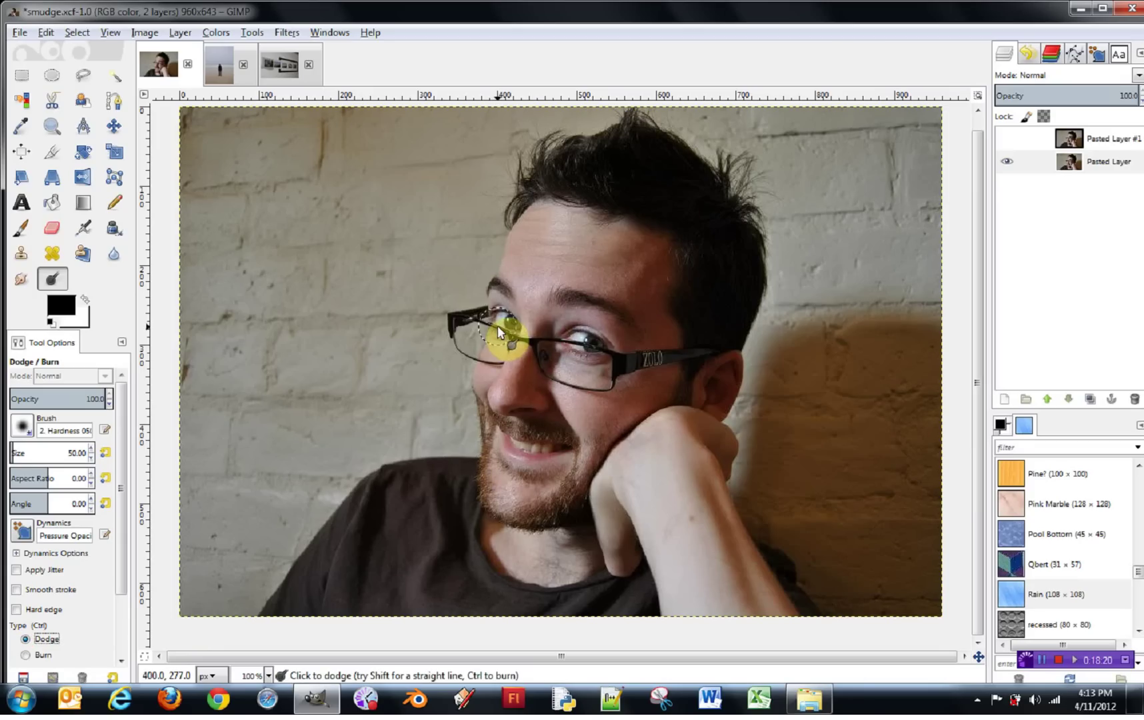
Reduce the brush size to 21 and dodge both of the man's eyes to brighten them
{"action": "key", "text": "bracketleft"}
{"action": "key", "text": "bracketleft"}
{"action": "key", "text": "bracketleft"}
{"action": "key", "text": "bracketleft"}
{"action": "key", "text": "bracketleft"}
{"action": "key", "text": "bracketleft"}
{"action": "key", "text": "bracketleft"}
{"action": "key", "text": "bracketleft"}
{"action": "key", "text": "bracketleft"}
{"action": "key", "text": "bracketleft"}
{"action": "key", "text": "bracketleft"}
{"action": "key", "text": "bracketleft"}
{"action": "key", "text": "bracketleft"}
{"action": "key", "text": "bracketleft"}
{"action": "key", "text": "bracketleft"}
{"action": "key", "text": "bracketleft"}
{"action": "key", "text": "bracketleft"}
{"action": "key", "text": "bracketleft"}
{"action": "key", "text": "bracketleft"}
{"action": "key", "text": "bracketleft"}
{"action": "key", "text": "bracketleft"}
{"action": "key", "text": "bracketleft"}
{"action": "key", "text": "bracketleft"}
{"action": "key", "text": "bracketleft"}
{"action": "key", "text": "bracketleft"}
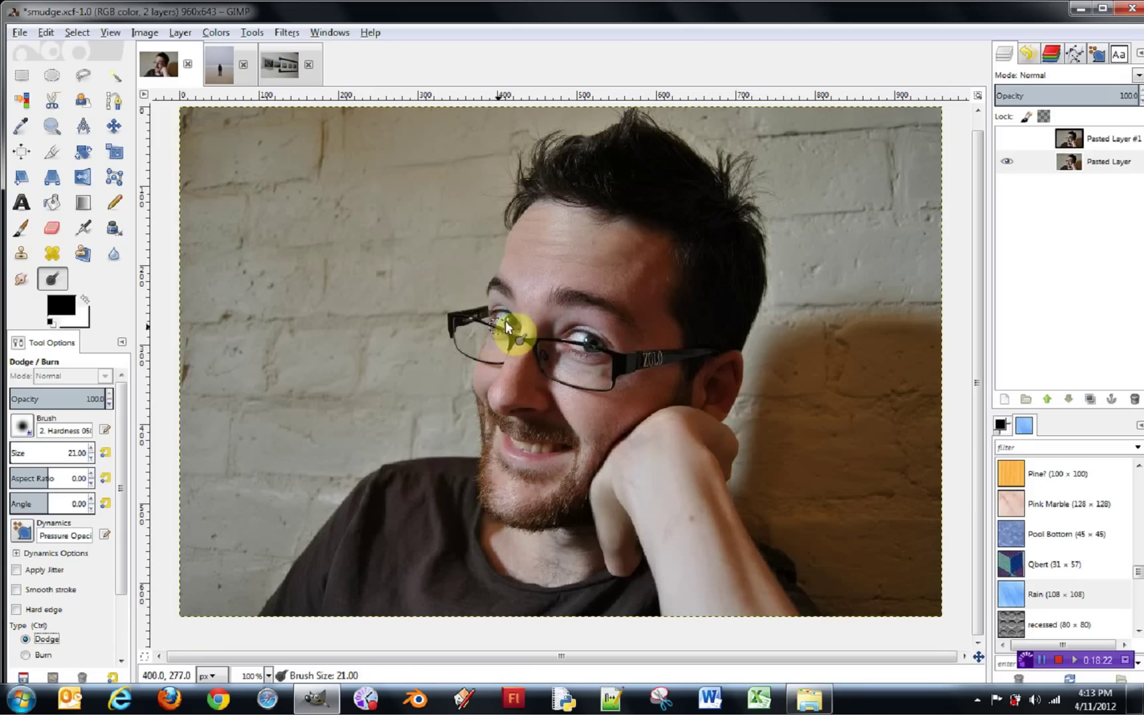
{"action": "left_click_drag", "start_coordinate": [504, 322], "coordinate": [505, 322]}
{"action": "mouse_move", "coordinate": [586, 342]}
{"action": "left_mouse_down"}
{"action": "mouse_move", "coordinate": [493, 320]}
{"action": "mouse_move", "coordinate": [596, 345]}
{"action": "mouse_move", "coordinate": [576, 351]}
{"action": "mouse_move", "coordinate": [593, 342]}
{"action": "mouse_move", "coordinate": [510, 328]}
{"action": "mouse_move", "coordinate": [523, 332]}
{"action": "left_mouse_up"}
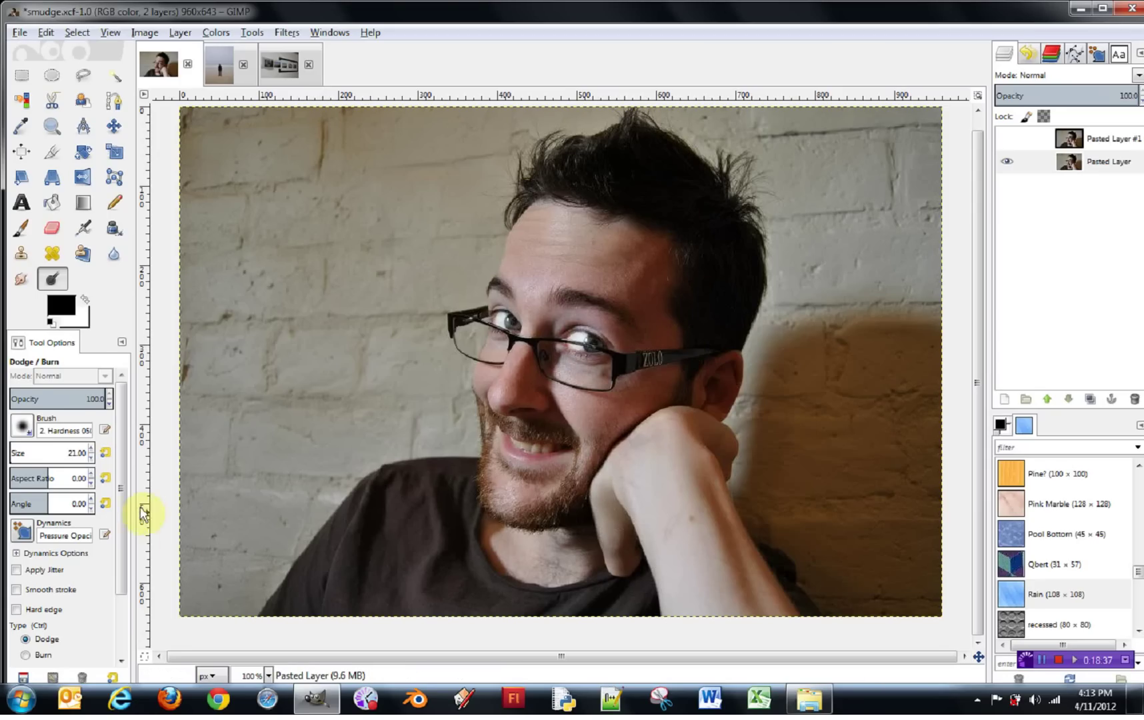
Bring the Dodge/Burn tool's Range and Exposure options into view
{"action": "left_click_drag", "start_coordinate": [120, 506], "coordinate": [112, 613]}
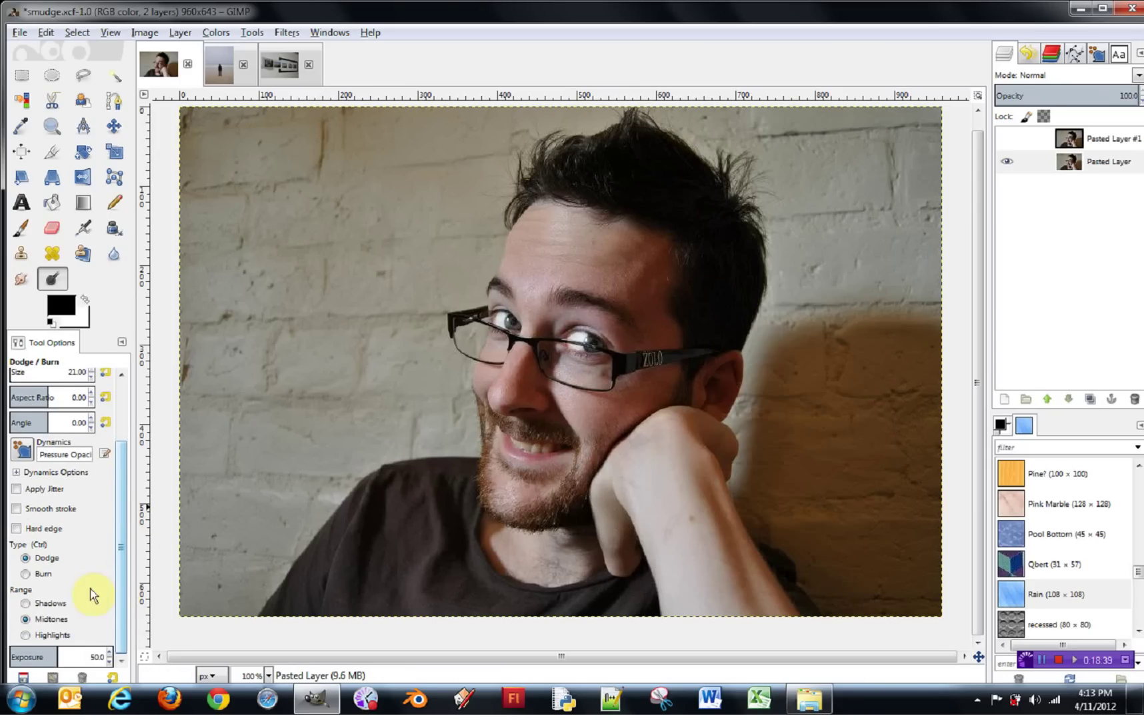